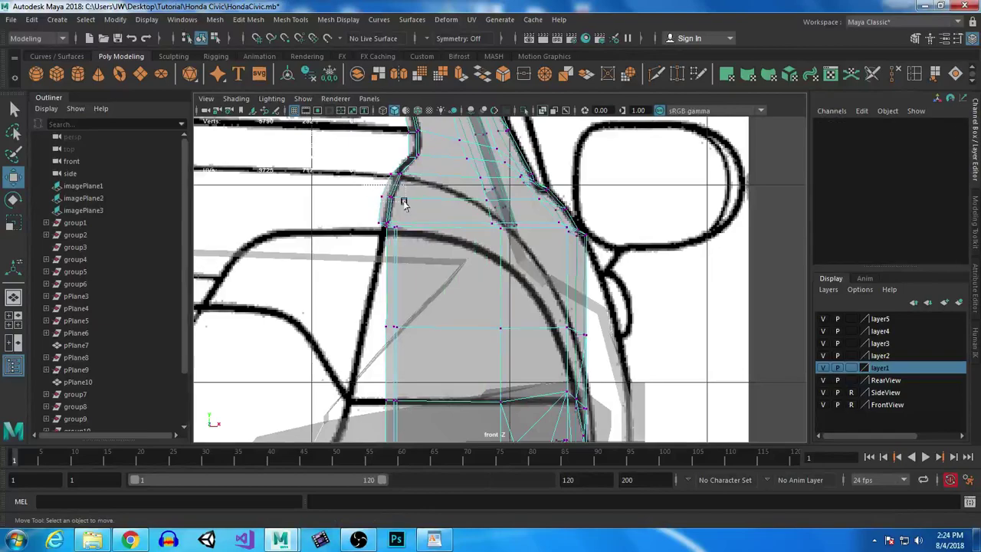
Step: Nudge vertices on the quarter panel's rear edge along X, using the front blueprint and the perspective view as guides
middle_drag(443, 196, 447, 197)
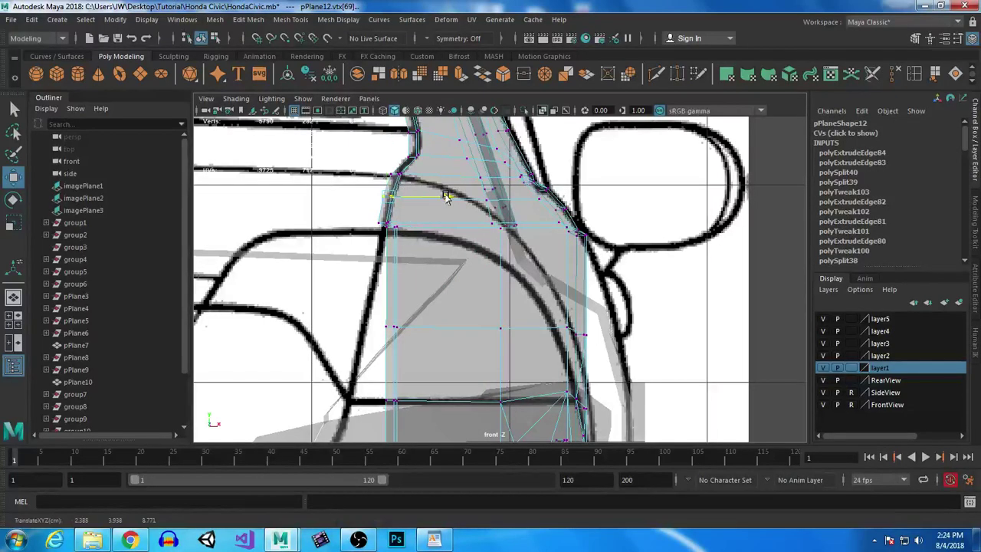
key(space)
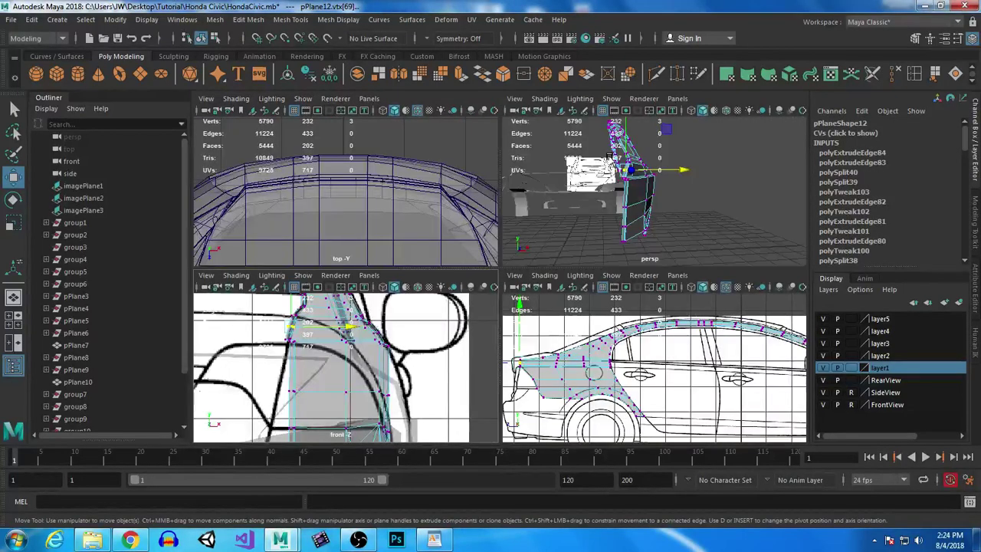
key(space)
alt+drag(605, 311, 427, 324)
drag(563, 267, 567, 268)
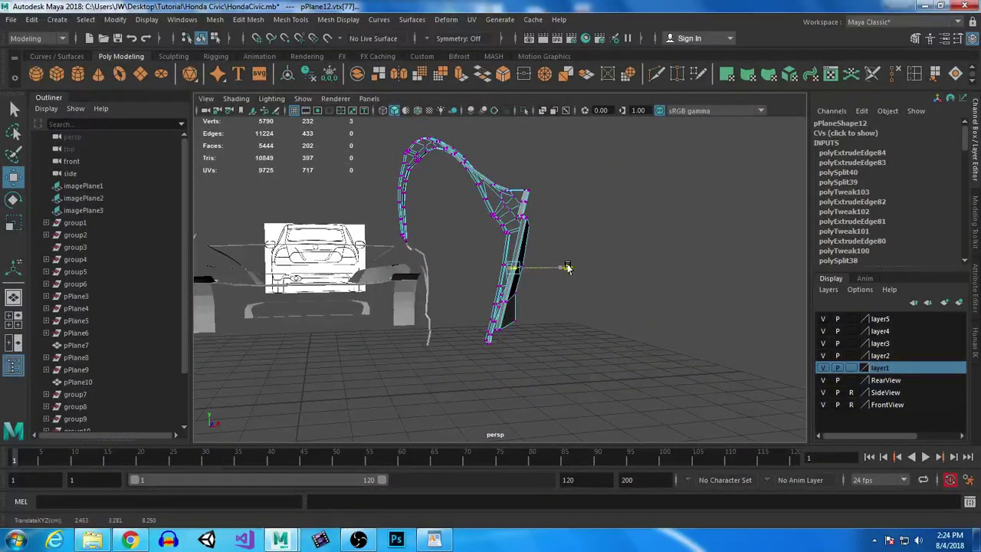
Step: Select the strip of faces running along the quarter panel's rear wheel arch, down to its lower tip
alt+drag(571, 350, 469, 391)
right_drag(431, 191, 431, 153)
click(407, 338)
shift+click(453, 323)
shift+click(500, 312)
shift+click(517, 309)
shift+click(555, 311)
shift+click(583, 320)
shift+click(617, 370)
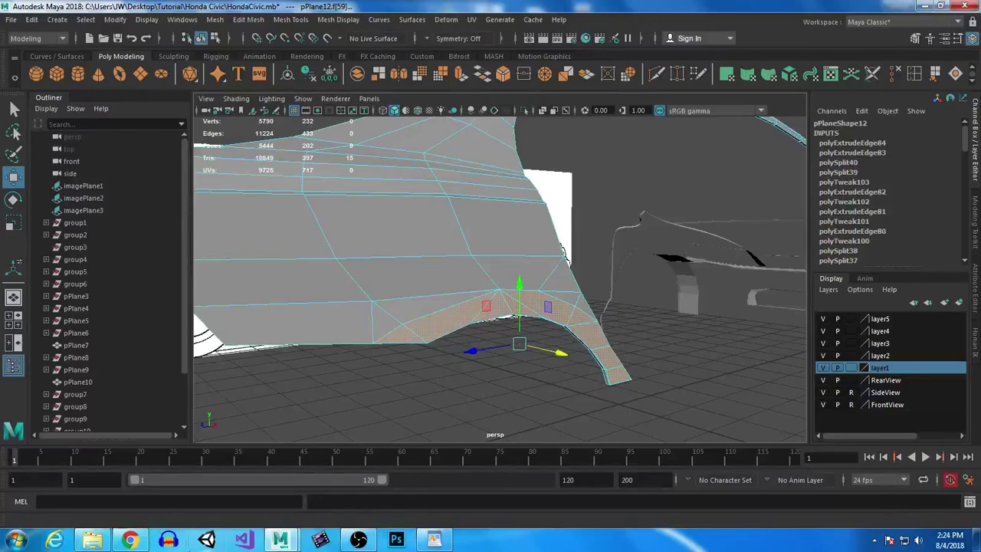
Step: Check the 2008 Honda Civic reference photos in Chrome, and return to Maya
click(146, 543)
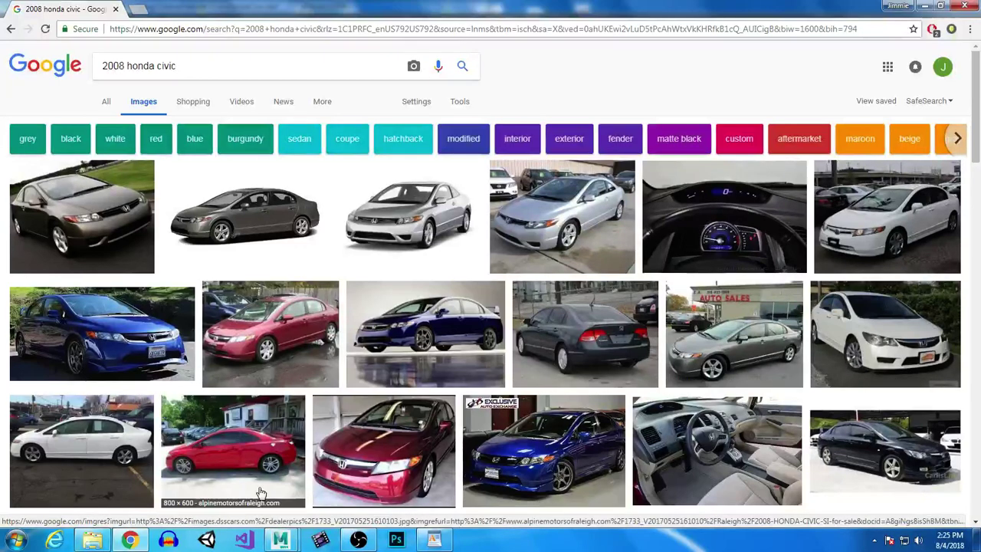
mouse_move(281, 540)
click(340, 496)
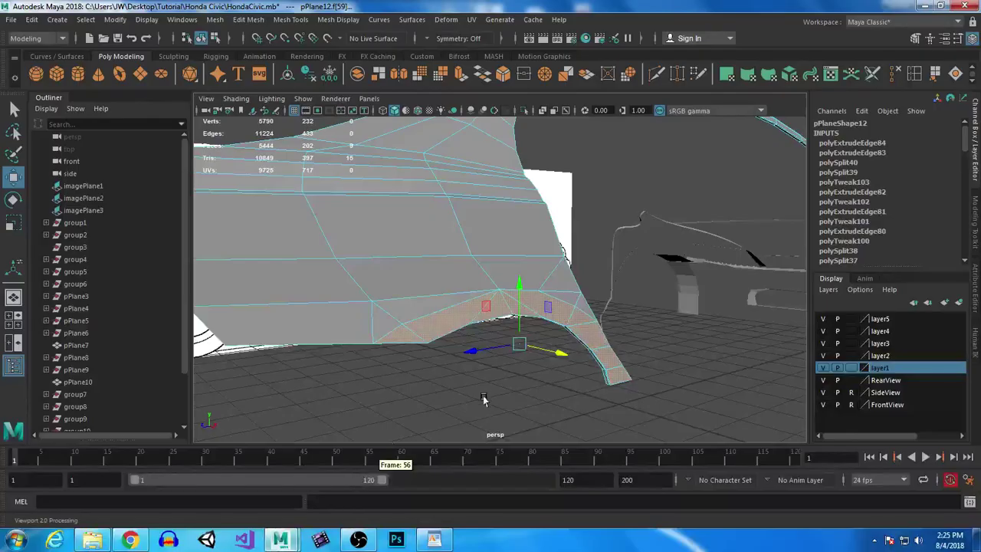
Step: Extrude the selected wheel-arch faces and move them slightly outward along X
alt+drag(483, 394, 553, 414)
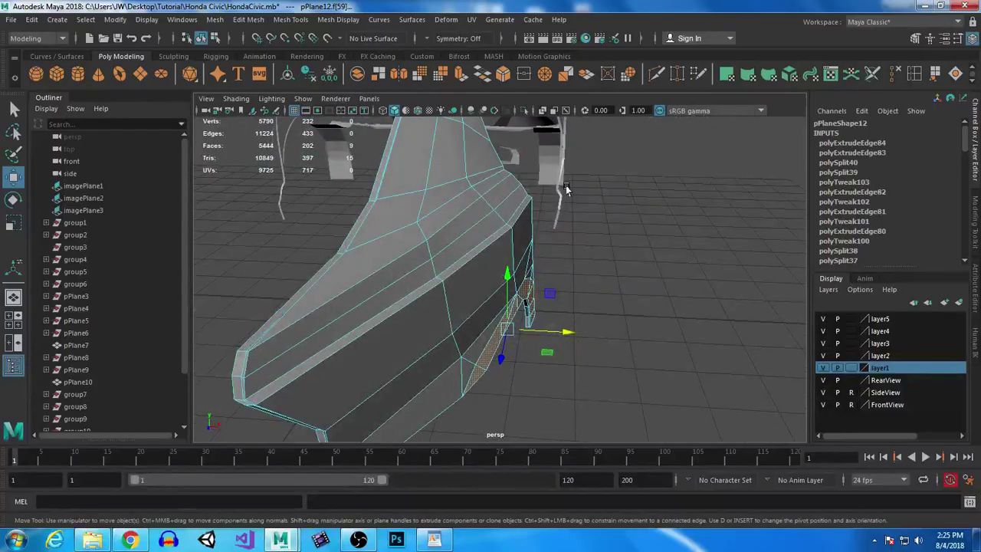
key(ctrl+e)
drag(567, 331, 545, 332)
key(r)
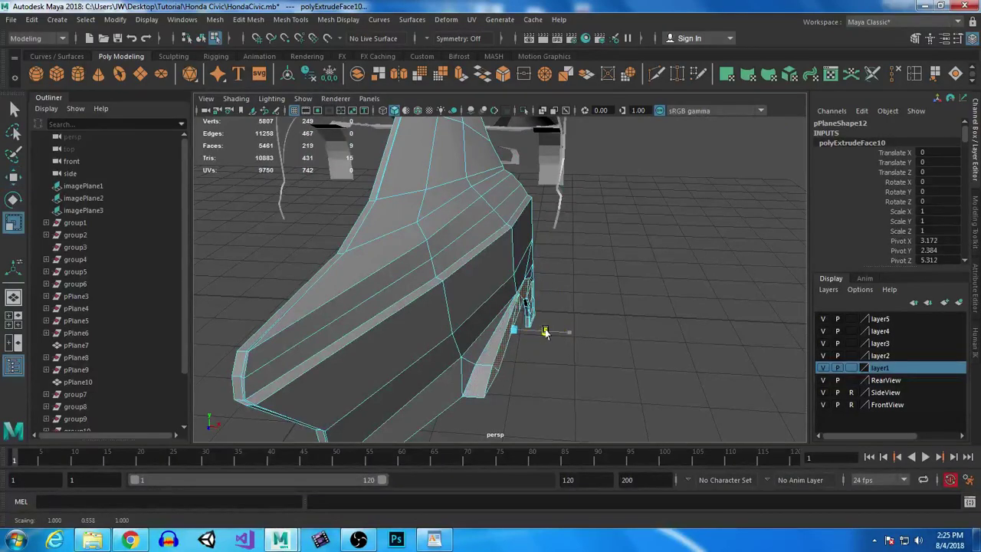
key(ctrl+z)
key(ctrl+z)
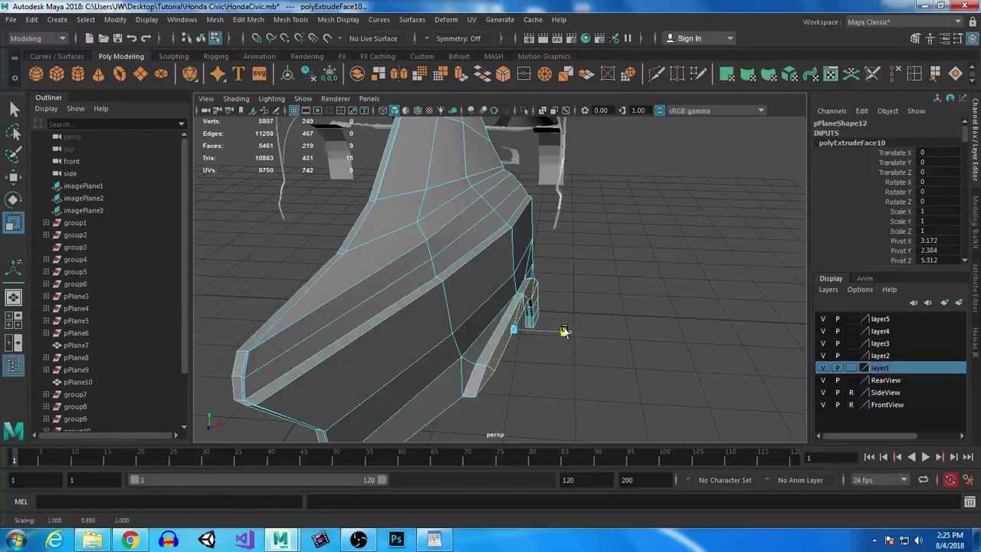
key(w)
drag(574, 341, 569, 335)
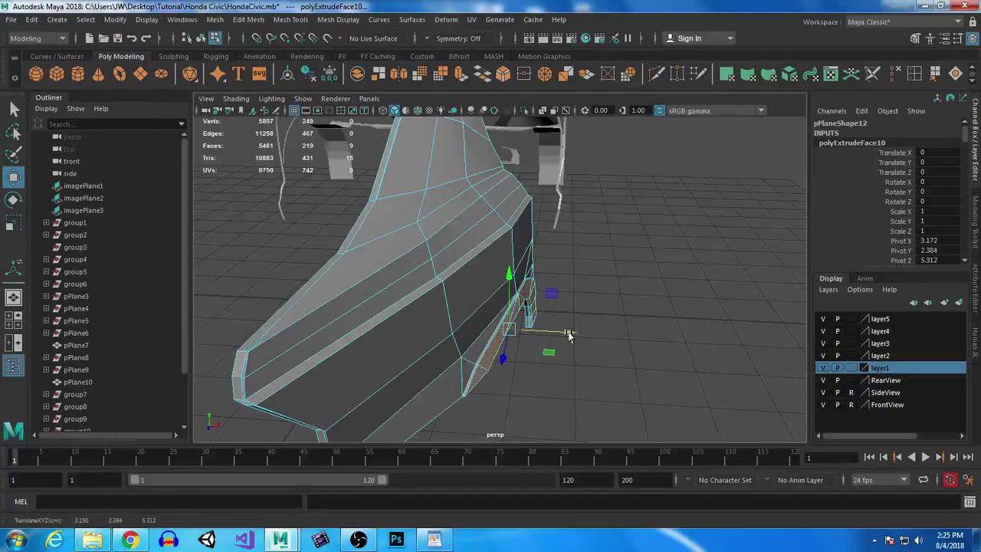
Step: Extrude the wheel-arch faces again, scale them uniformly to about 0.43, and preview the quarter panel smoothed
key(ctrl+e)
click(512, 316)
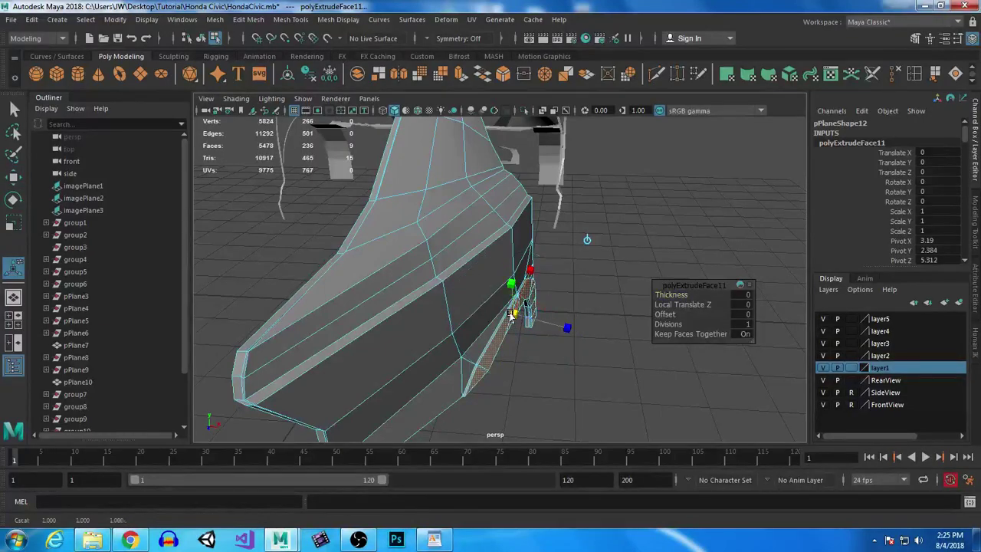
alt+drag(495, 316, 467, 336)
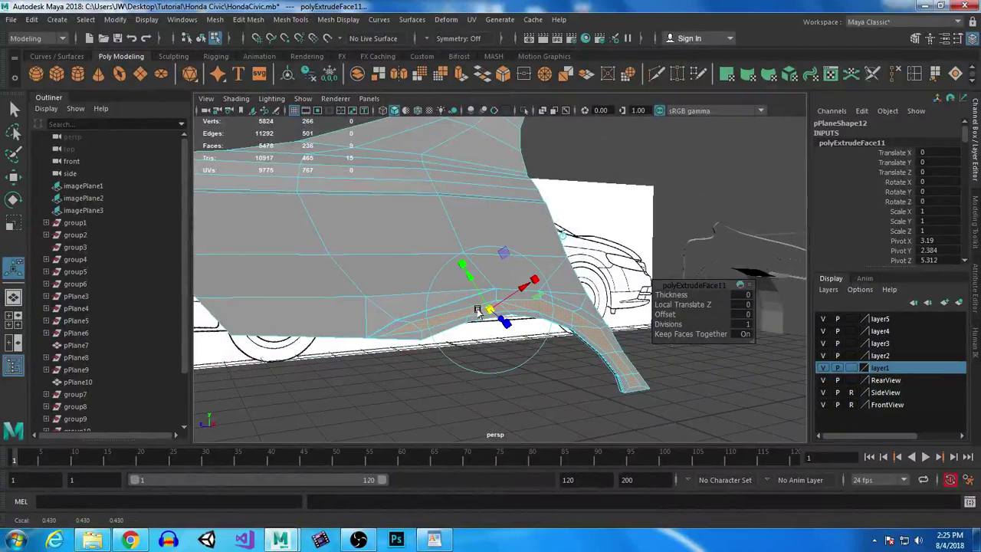
key(3)
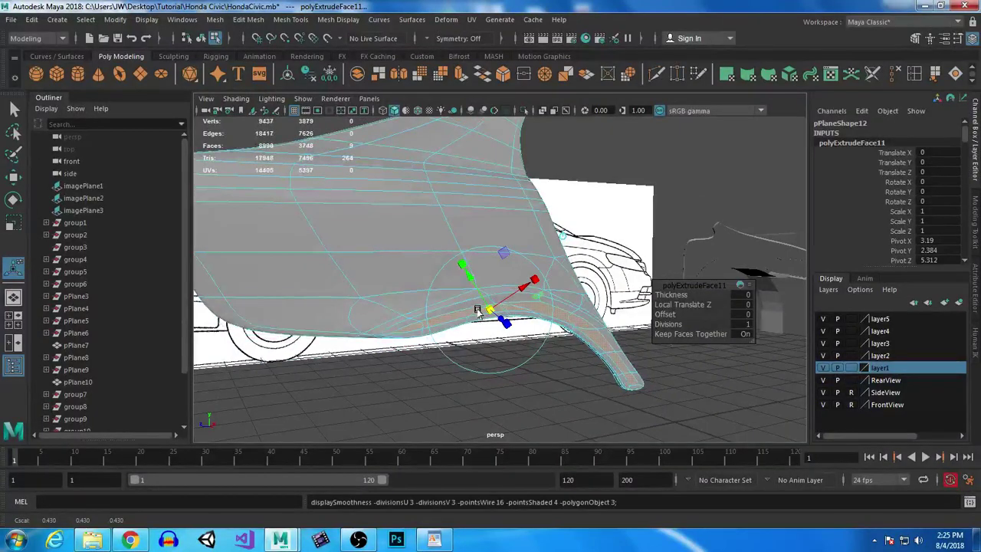
right_drag(416, 192, 482, 162)
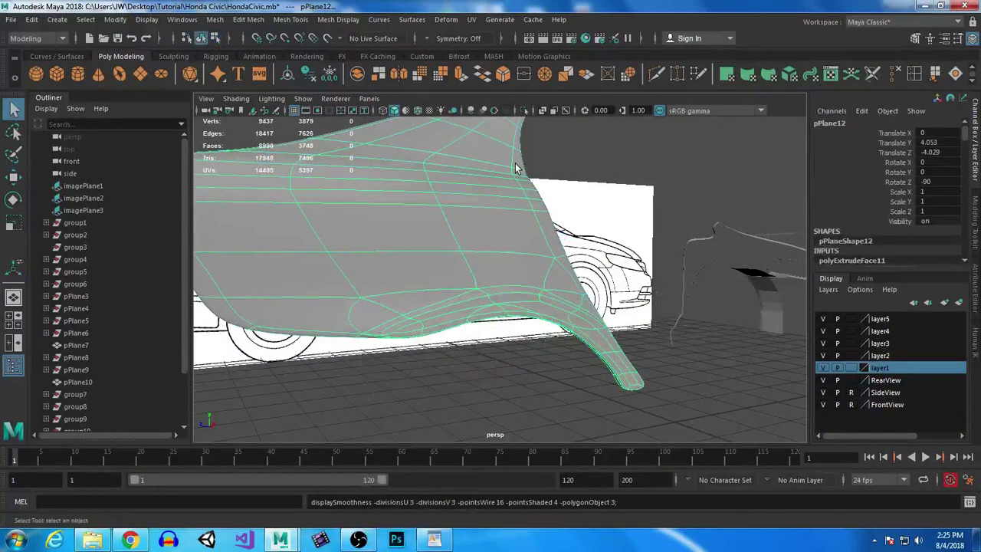
click(696, 178)
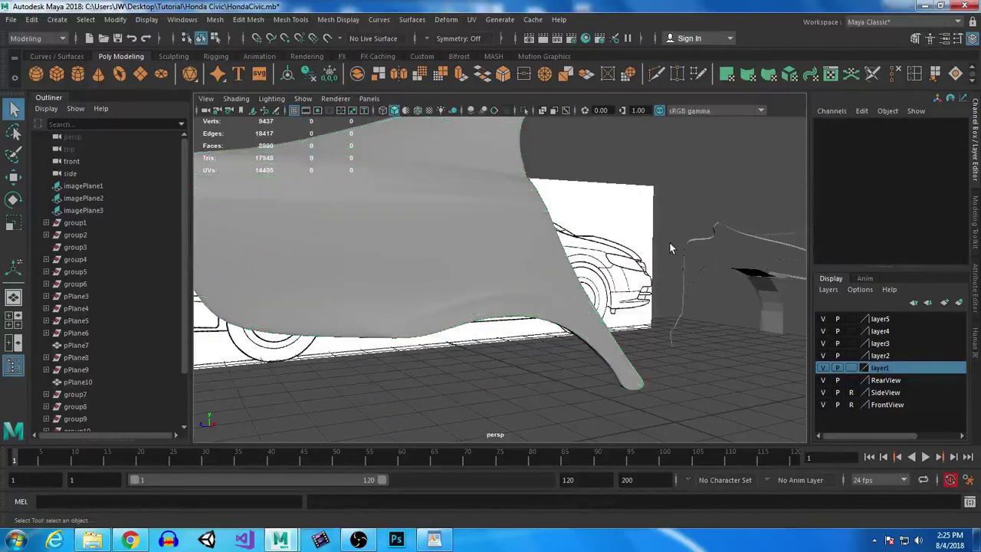
Step: Return the panel to its unsmoothed display and adjust a vertex near the wheel arch along X
alt+drag(497, 341, 517, 376)
click(517, 330)
alt+drag(565, 397, 603, 408)
key(1)
right_drag(543, 370, 509, 331)
click(510, 342)
key(w)
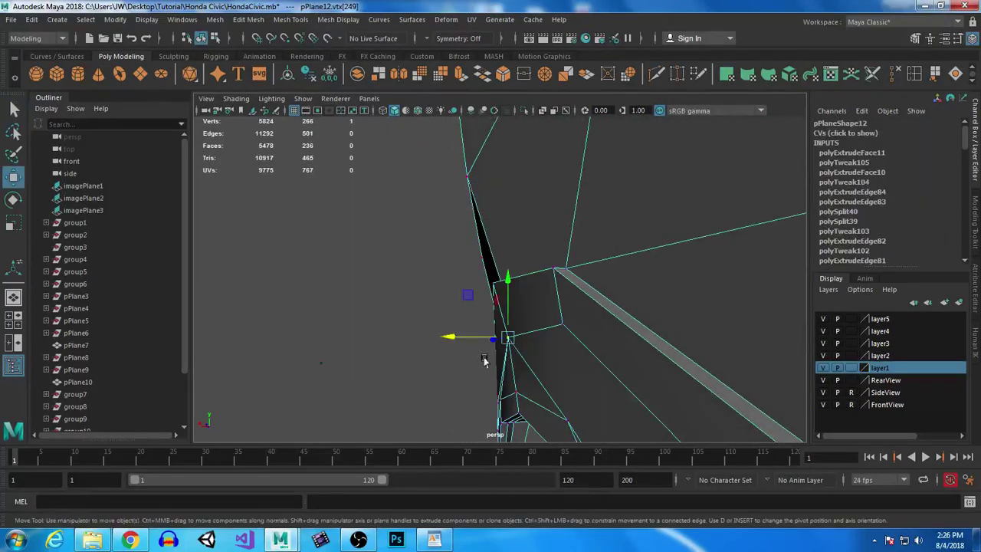
drag(461, 340, 460, 339)
Step: Align the vertices on the panel's outer edge above the wheel arch along X to even out its side profile
alt+drag(460, 405, 389, 272)
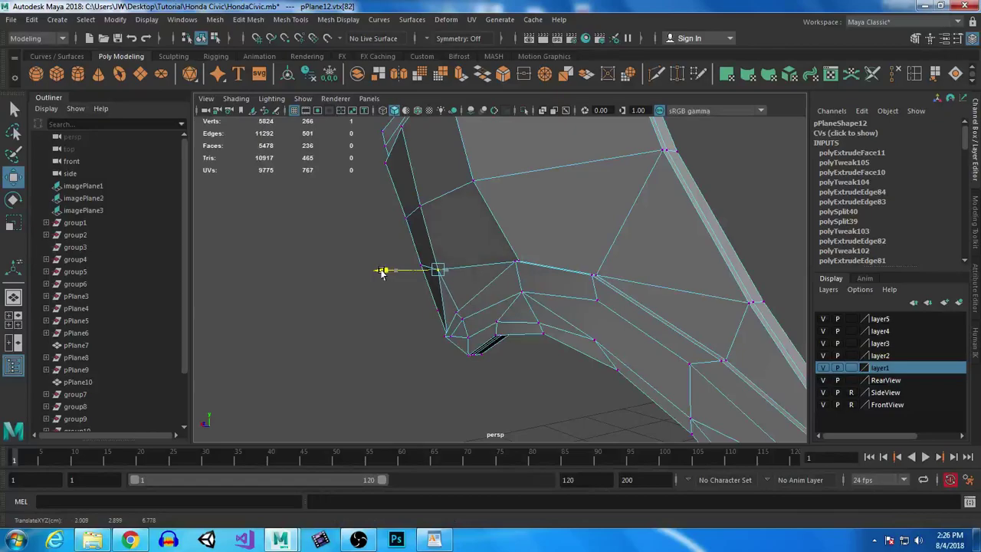
alt+drag(384, 356, 581, 328)
alt+middle_drag(572, 284, 590, 356)
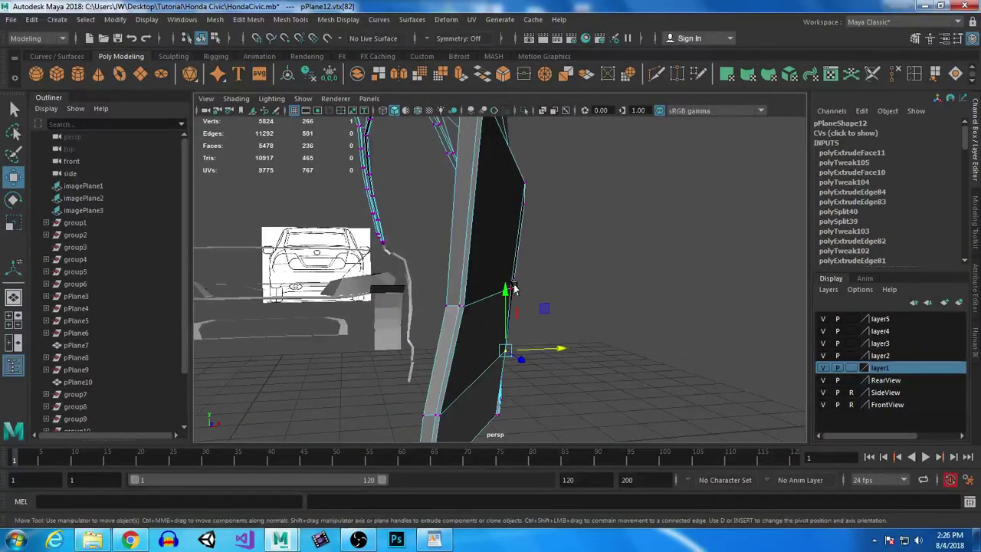
drag(568, 286, 569, 287)
click(514, 350)
drag(560, 350, 564, 350)
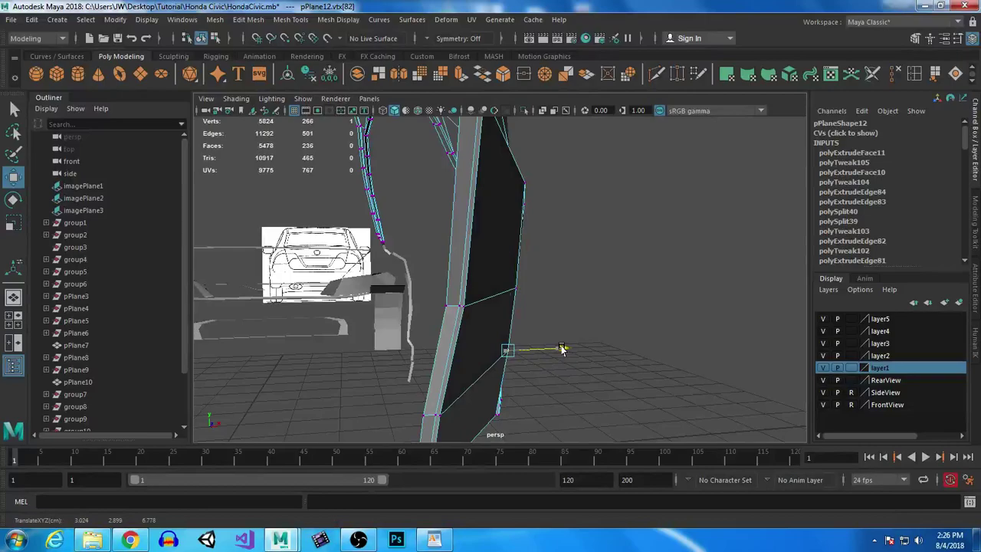
alt+drag(621, 376, 340, 322)
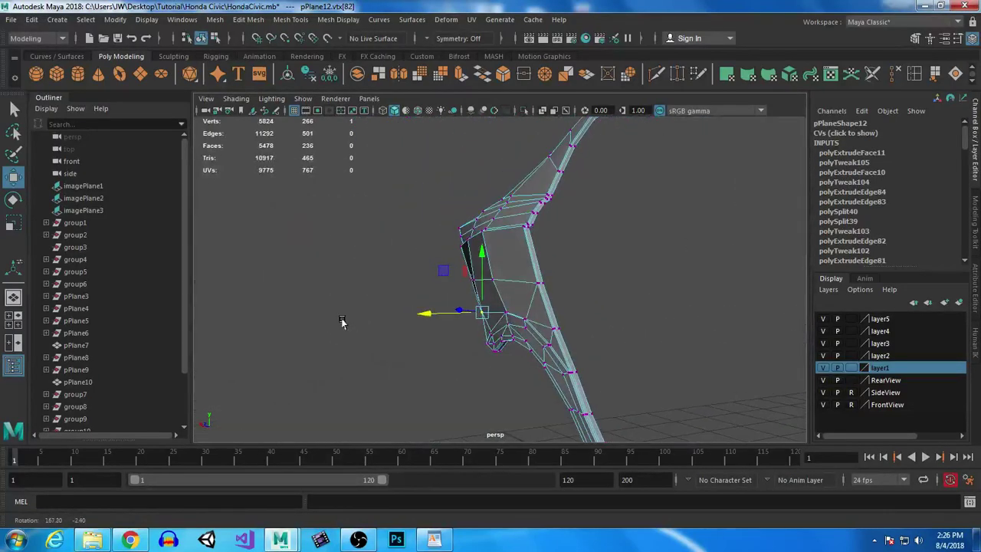
Step: Preview the quarter panel smoothed and examine the surface around the reshaped wheel arch
alt+drag(546, 347, 723, 360)
key(3)
right_drag(493, 186, 535, 173)
alt+drag(640, 292, 533, 377)
alt+middle_drag(532, 376, 449, 357)
click(491, 335)
Step: Extrude the three narrow faces capping the lower end of the quarter panel, moving them down by a tiny amount
alt+right_drag(491, 333, 582, 438)
alt+middle_drag(518, 342, 516, 328)
alt+right_drag(516, 326, 541, 289)
alt+drag(540, 289, 576, 350)
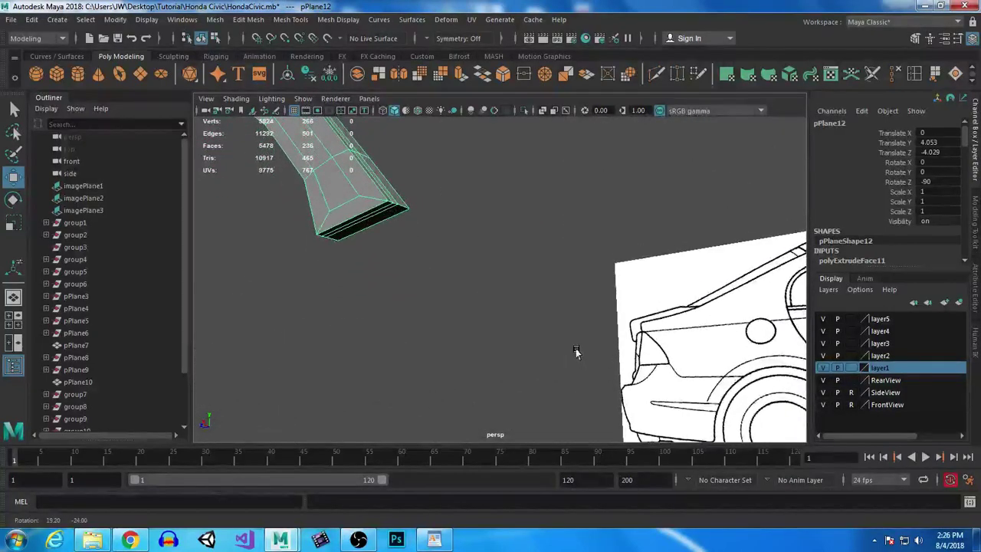
right_drag(381, 210, 383, 222)
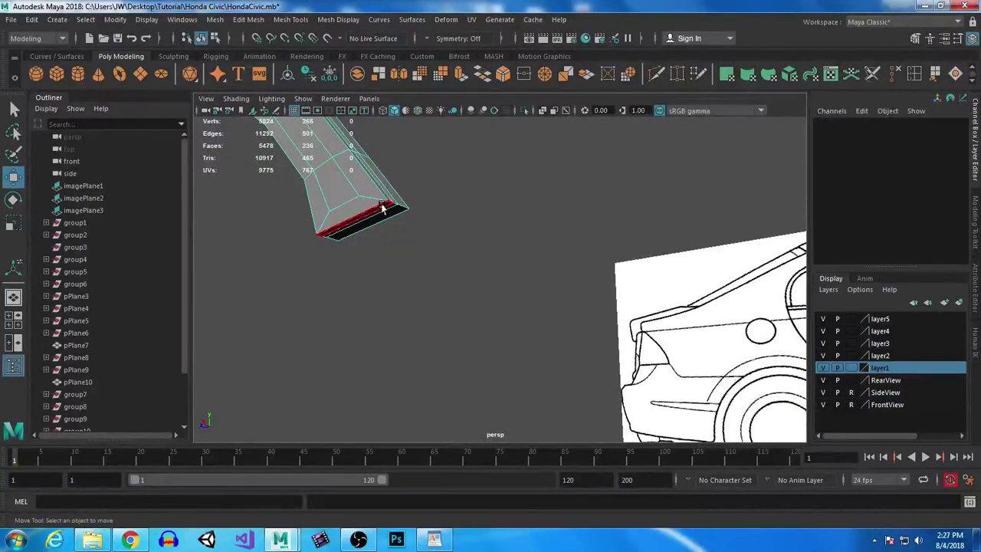
click(383, 217)
click(385, 209)
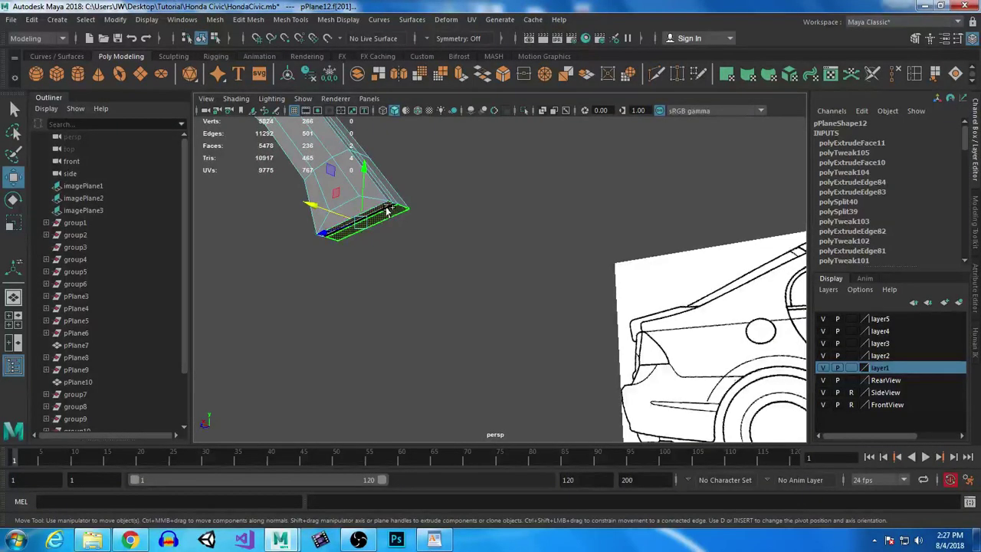
alt+drag(366, 298, 383, 300)
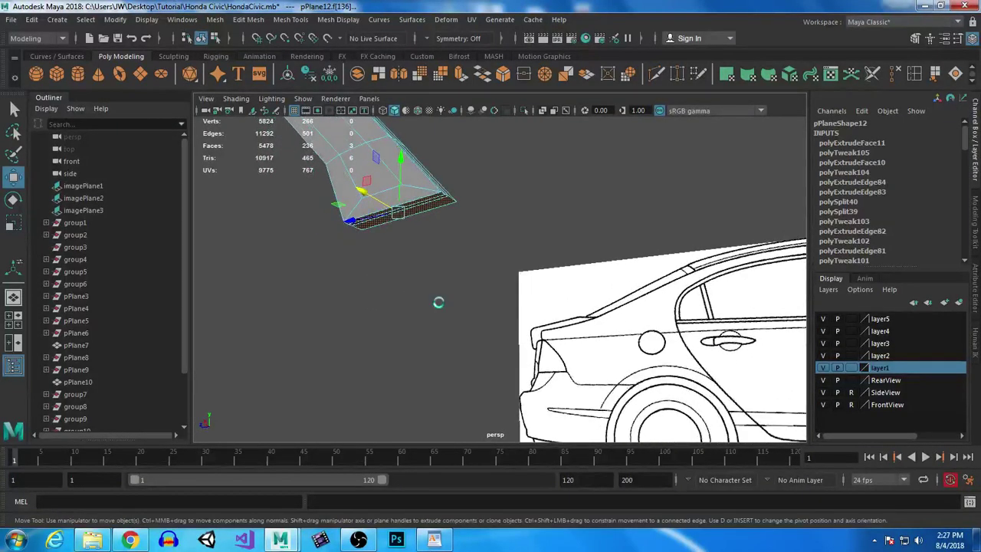
key(ctrl+e)
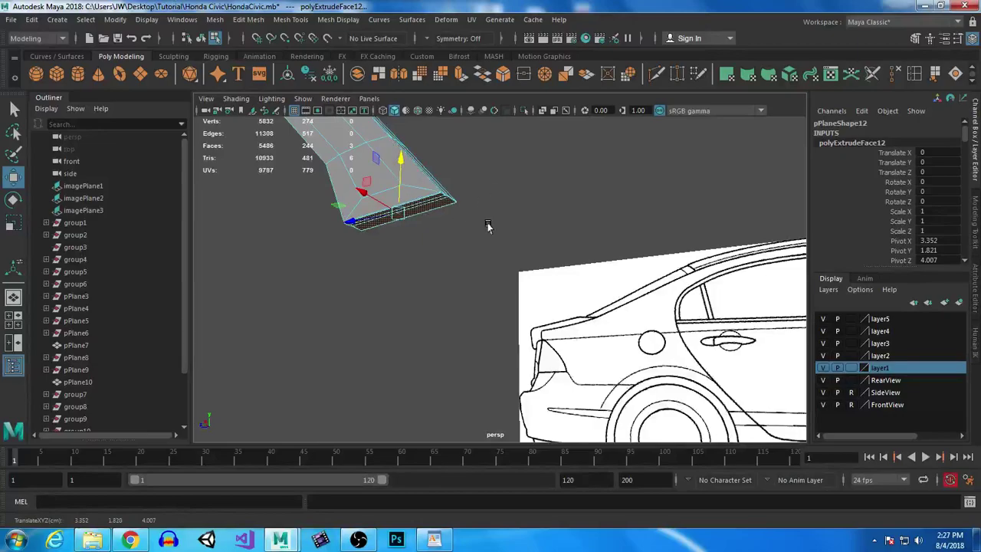
Step: Examine the smoothed panel's lower tip and wheel arch, and restore the unsmoothed display
key(3)
right_drag(431, 189, 473, 161)
click(434, 309)
alt+drag(434, 309, 447, 334)
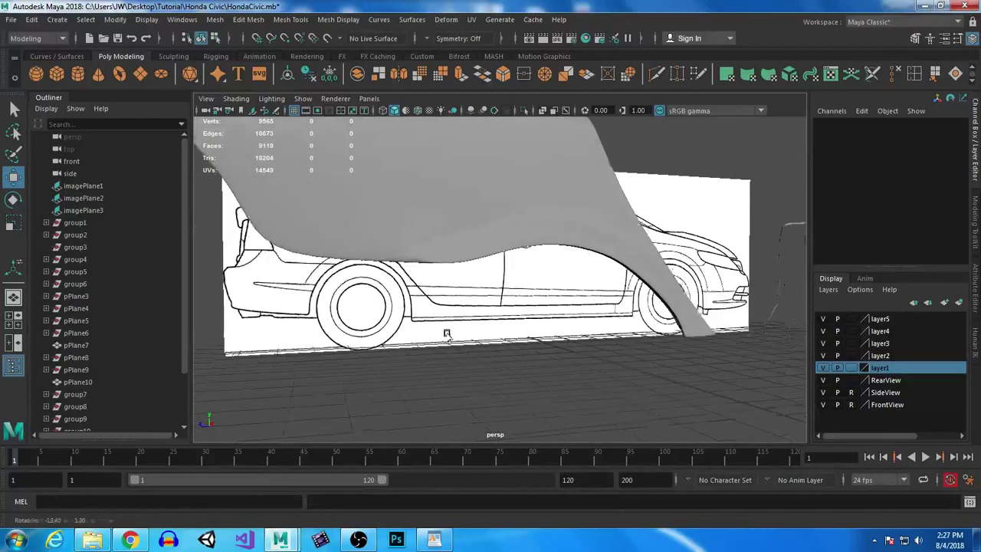
click(383, 218)
key(1)
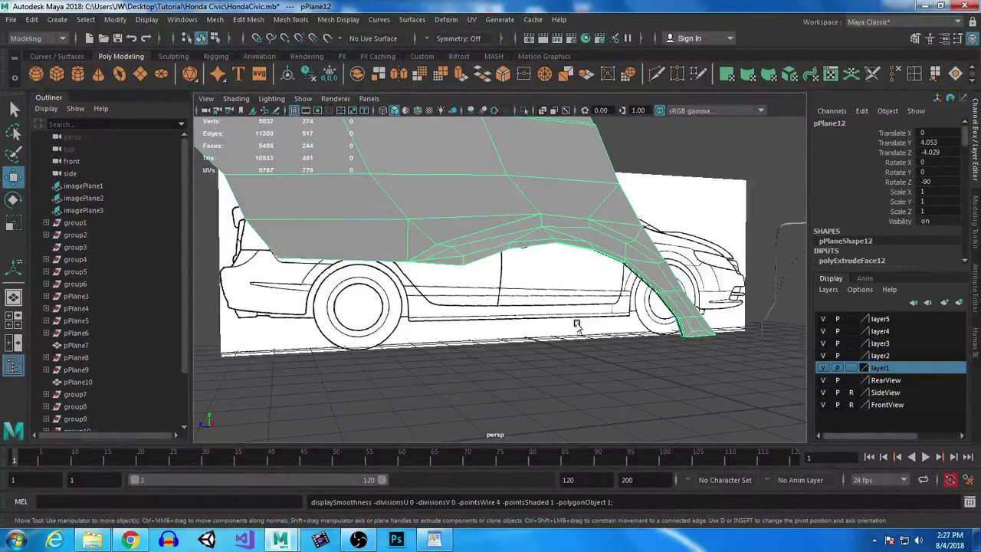
Step: Show the rocker area between the wheels in the side view
key(space)
key(space)
scroll(372, 226, up, 3)
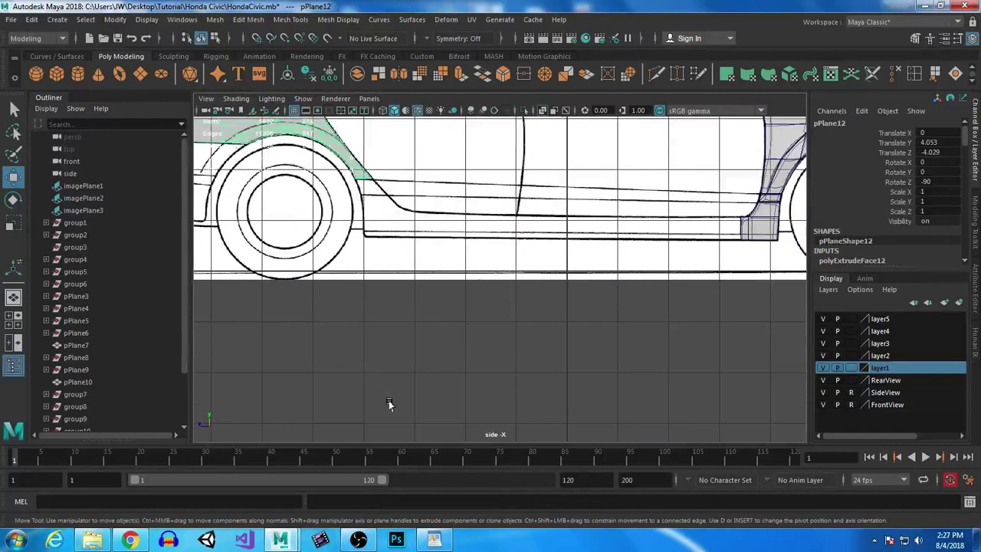
Step: Switch to Chrome and examine enlarged 2008 Honda Civic photos for the lower body side between the wheels
click(129, 540)
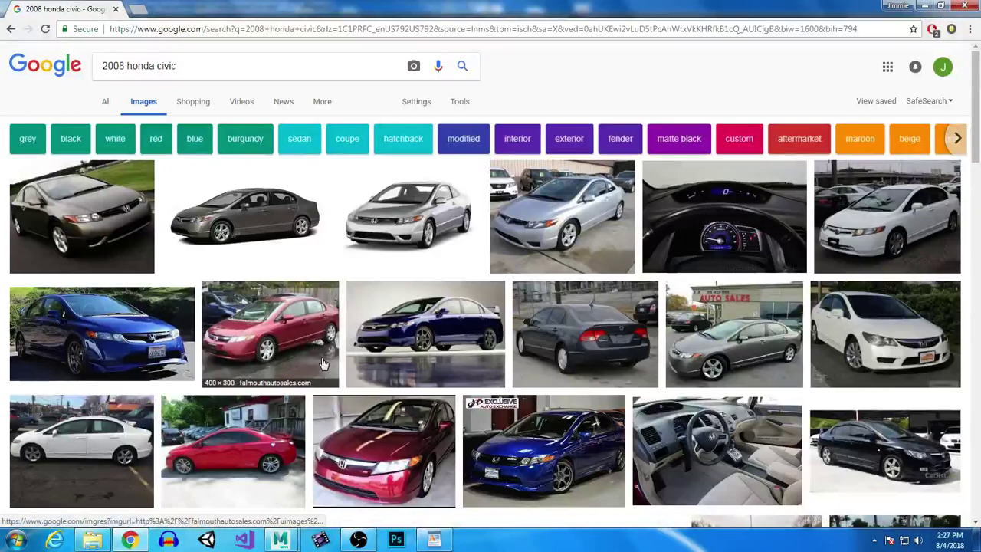
click(302, 347)
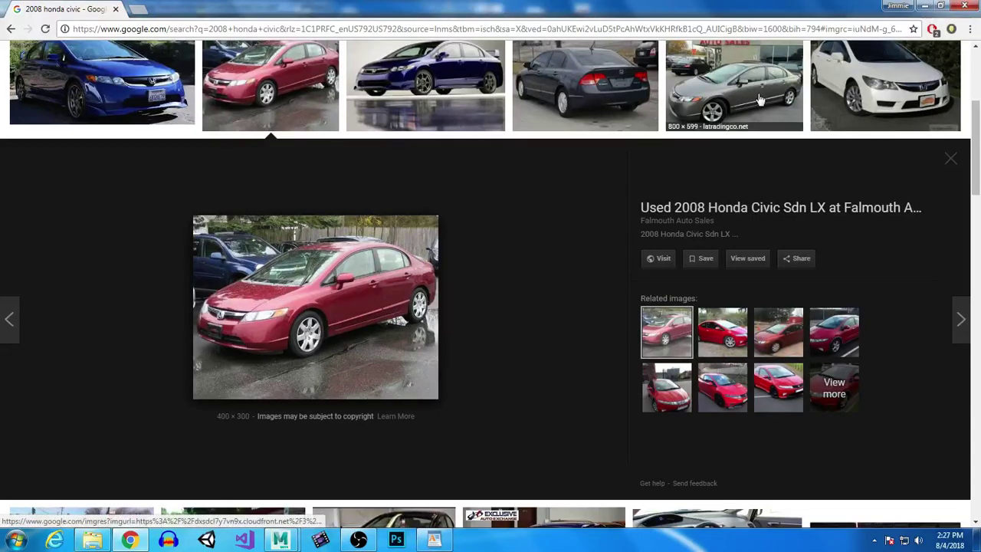
click(734, 86)
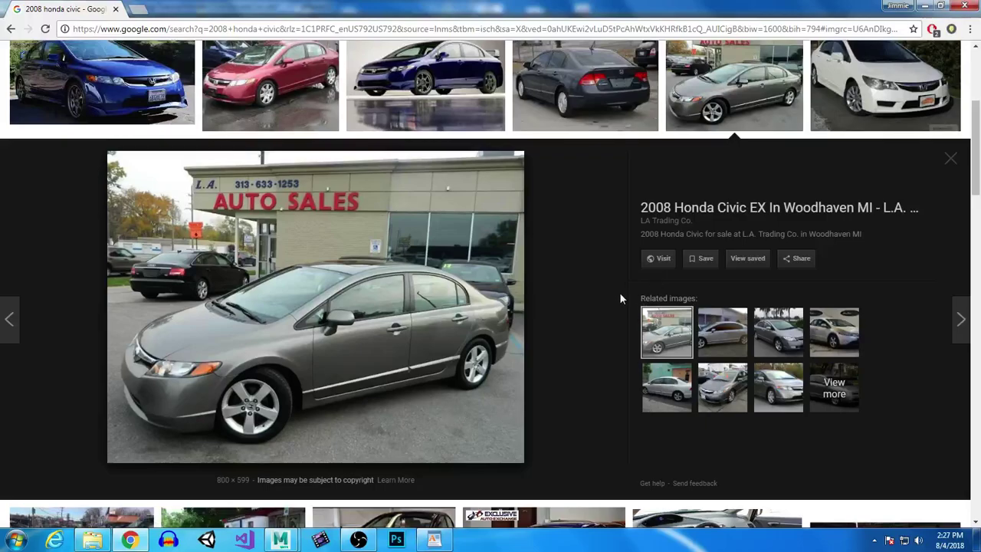
scroll(607, 273, down, 4)
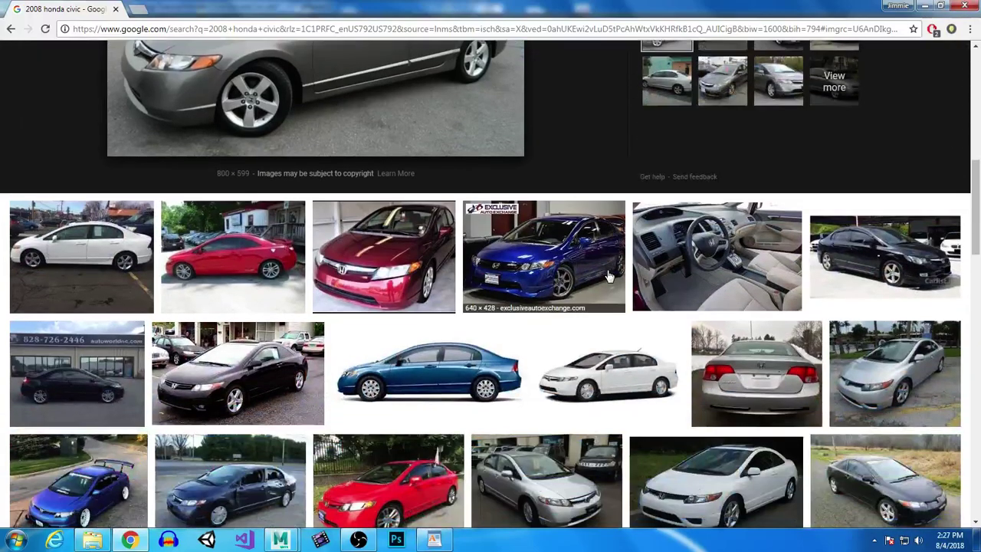
click(249, 271)
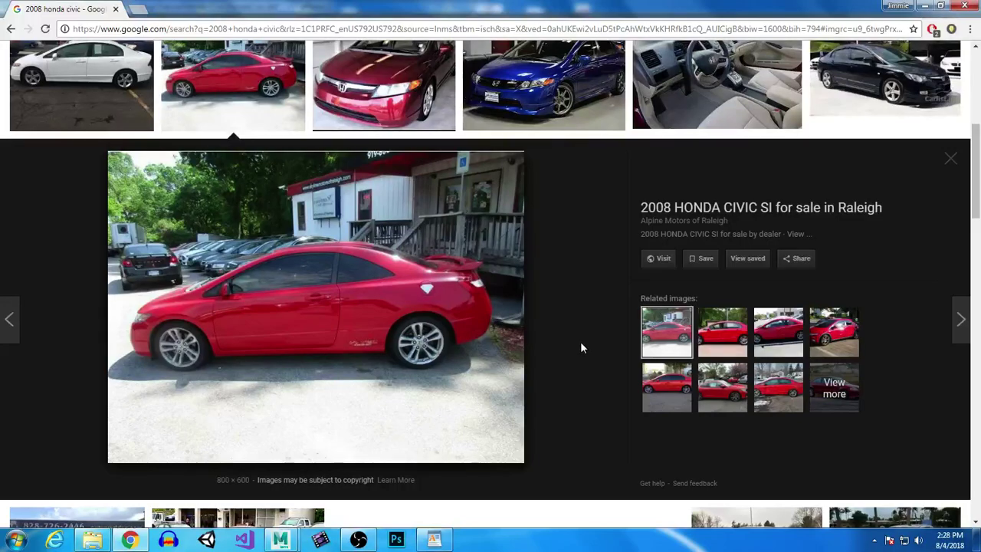
scroll(583, 342, down, 5)
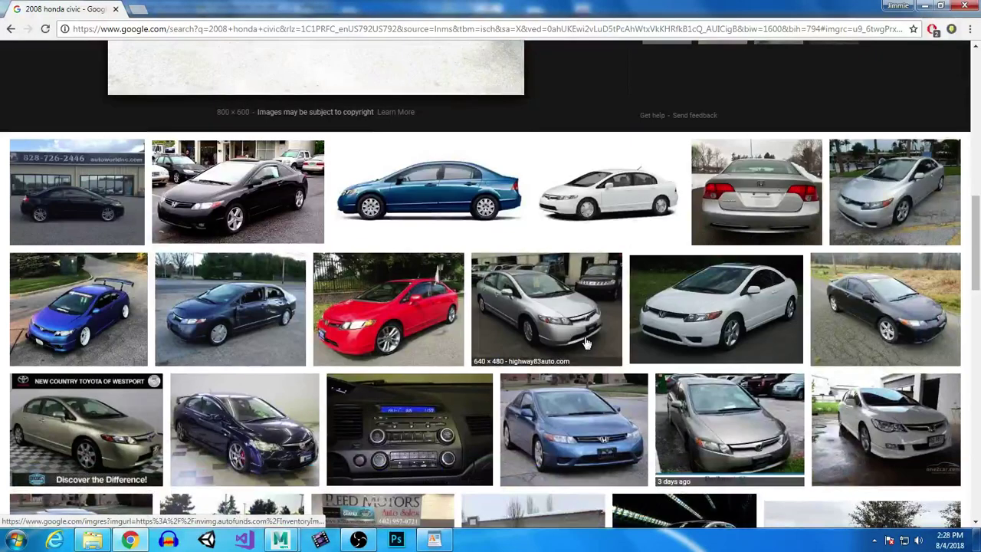
click(500, 205)
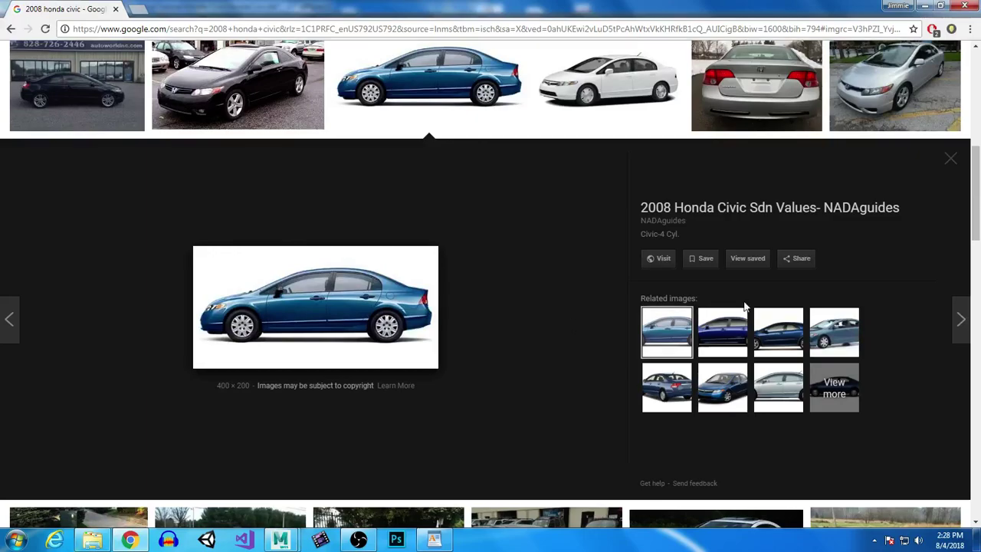
Step: Examine more 2008 Honda Civic photos for the lower body side, and switch back to Maya
click(738, 328)
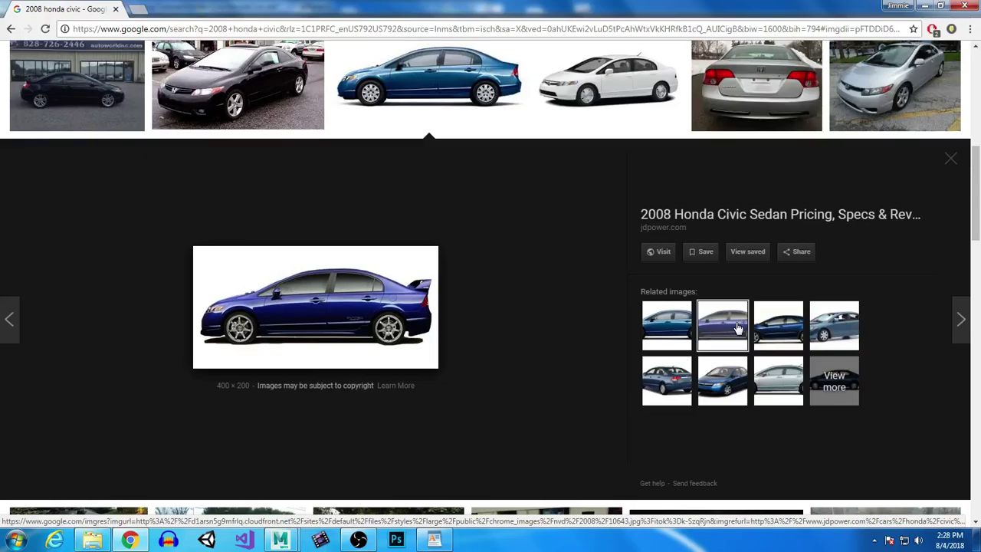
scroll(391, 375, down, 5)
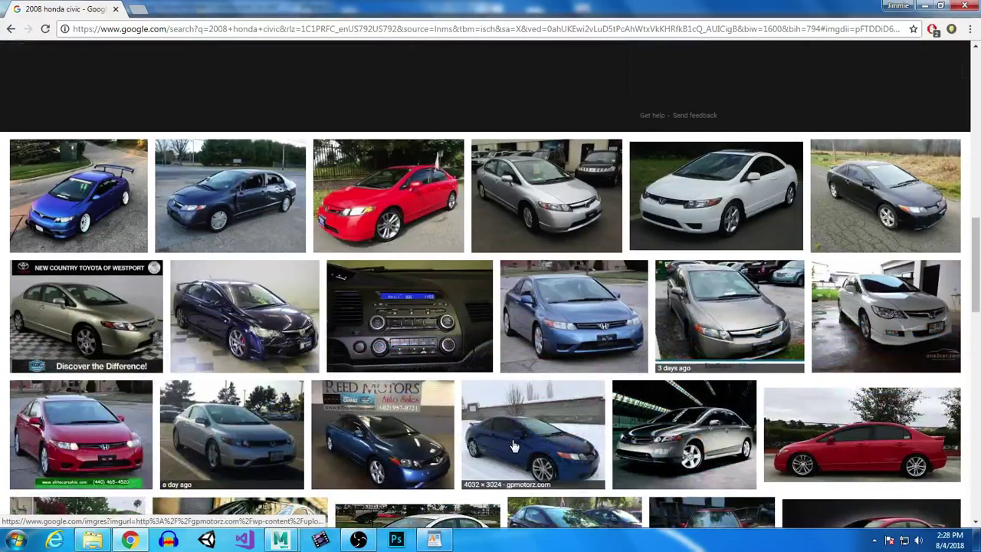
scroll(565, 446, down, 3)
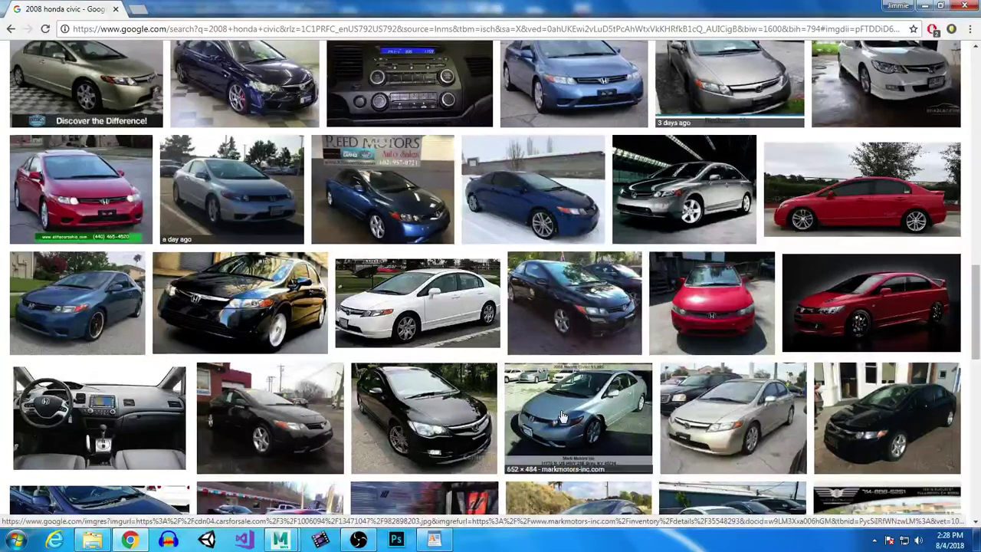
scroll(562, 417, down, 5)
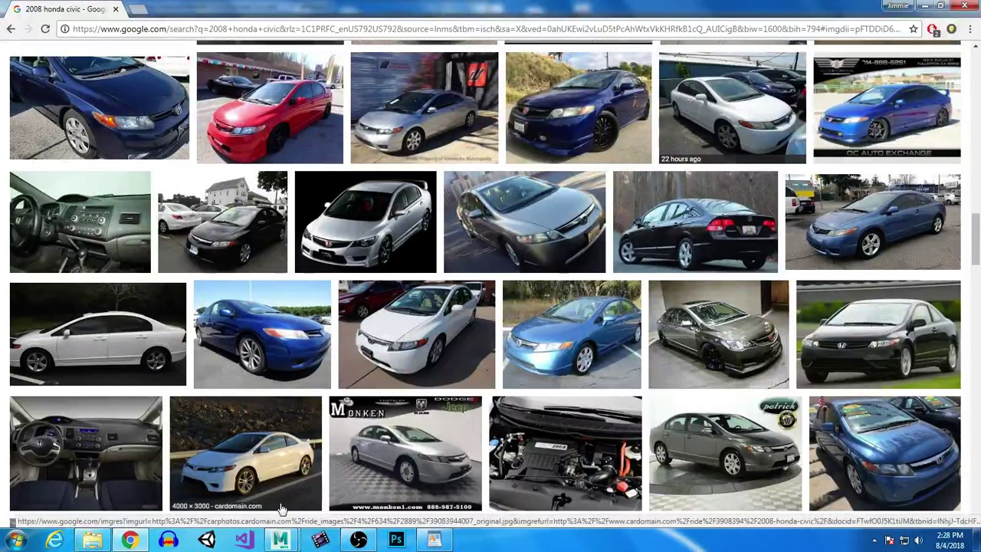
mouse_move(280, 540)
click(325, 489)
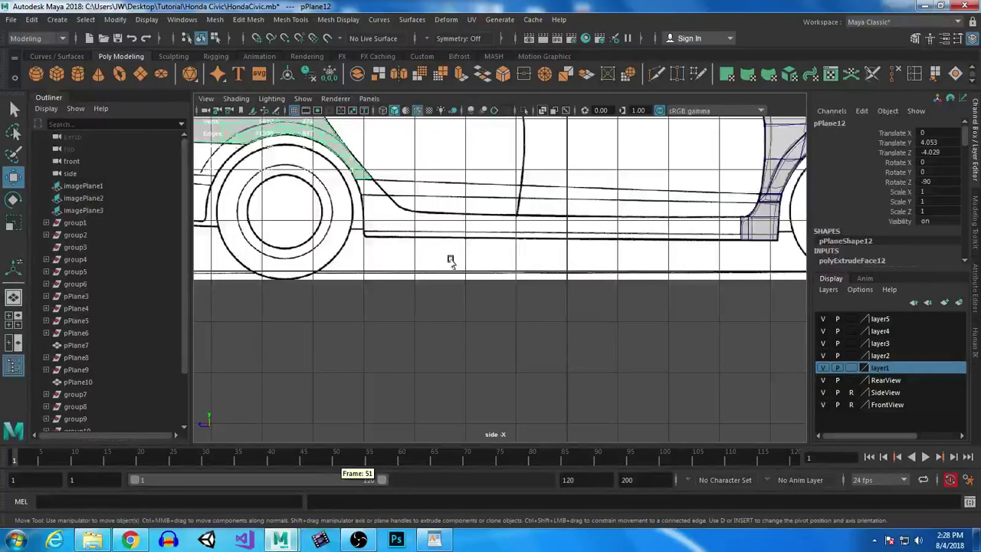
Step: Lower the front corner vertex of the quarter panel's lower tip slightly onto the blueprint line
scroll(510, 280, up, 3)
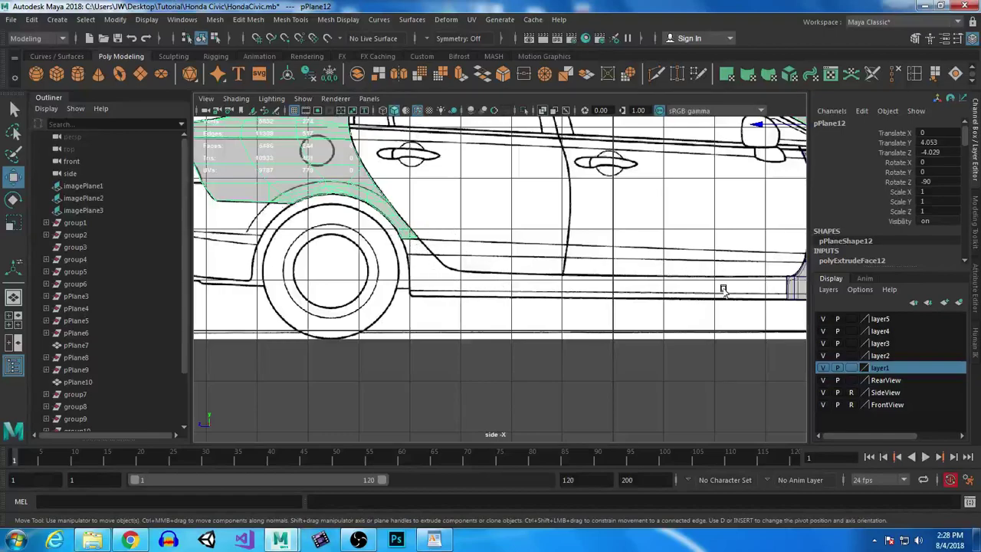
scroll(529, 291, up, 8)
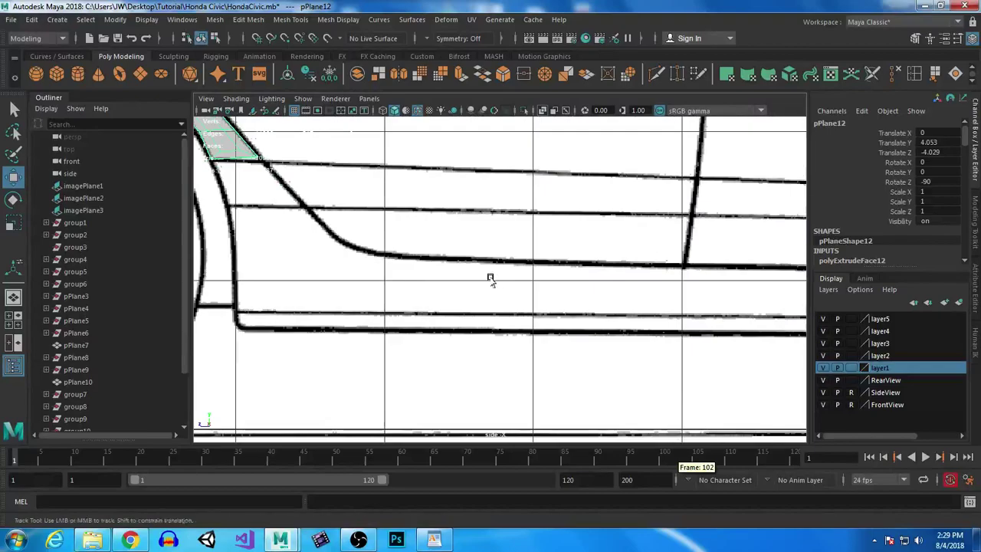
alt+right_drag(699, 411, 702, 411)
right_drag(508, 211, 454, 186)
click(541, 224)
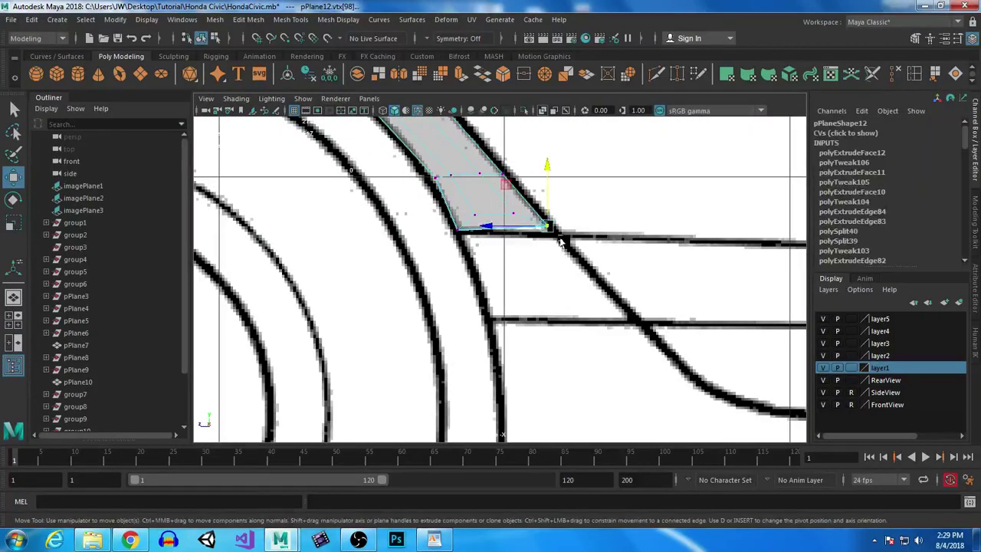
drag(550, 234, 552, 238)
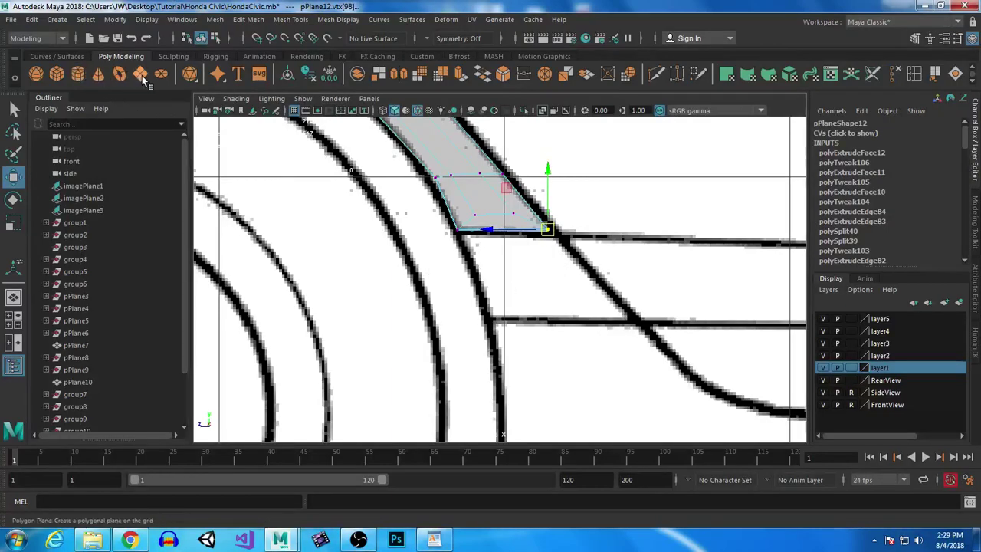
Step: Create a polygon plane just below the quarter panel's tip and set its Z rotation to -90
click(532, 280)
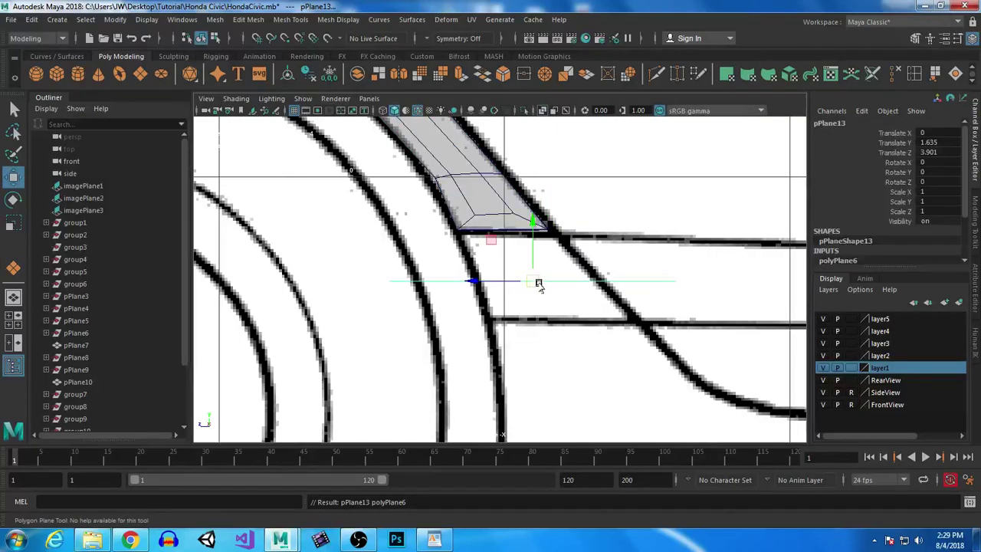
key(e)
drag(532, 244, 685, 243)
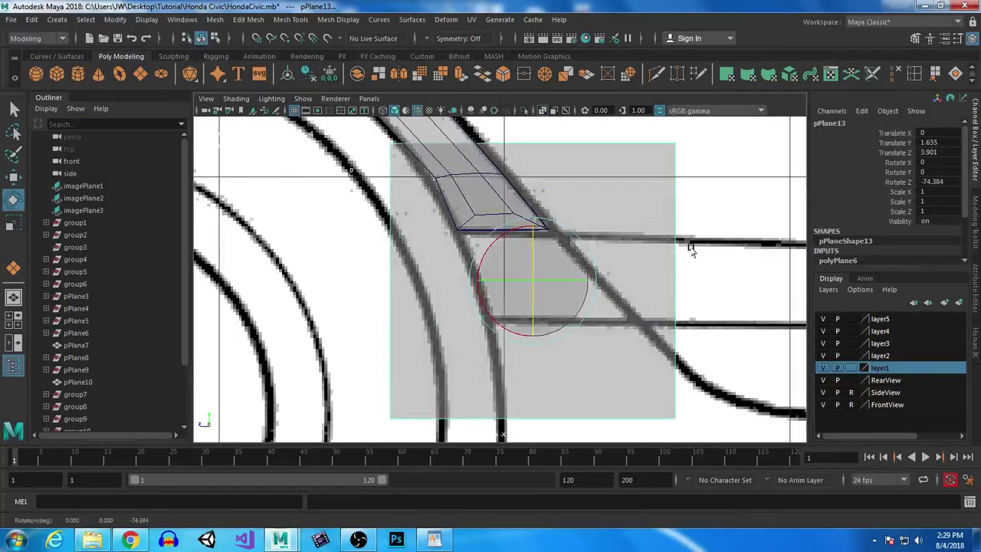
double_click(932, 181)
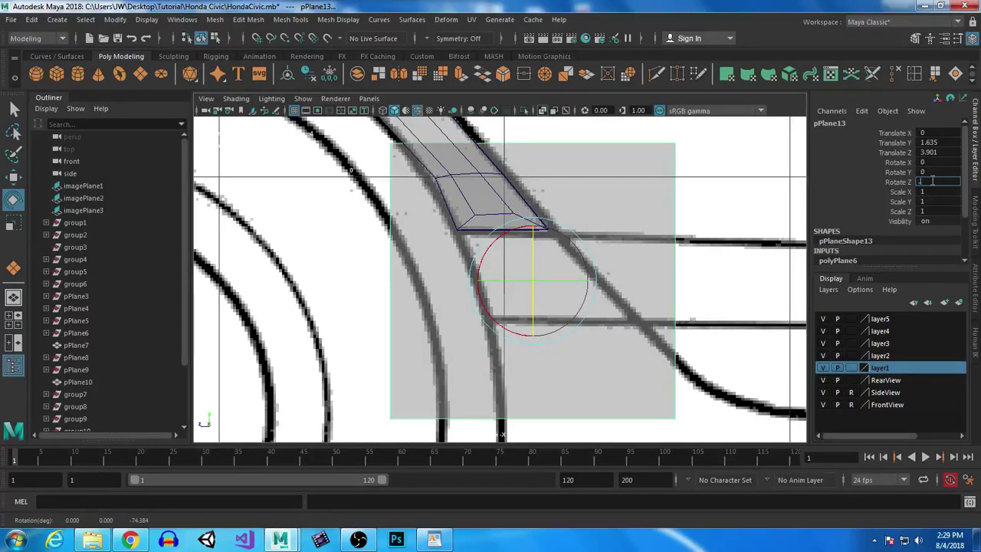
text(-90)
key(Return)
Step: Lower the new plane's upper vertices to the quarter panel's tip and align its rear vertices with the panel's wheel-arch corner
right_drag(652, 170, 623, 165)
scroll(624, 201, down, 6)
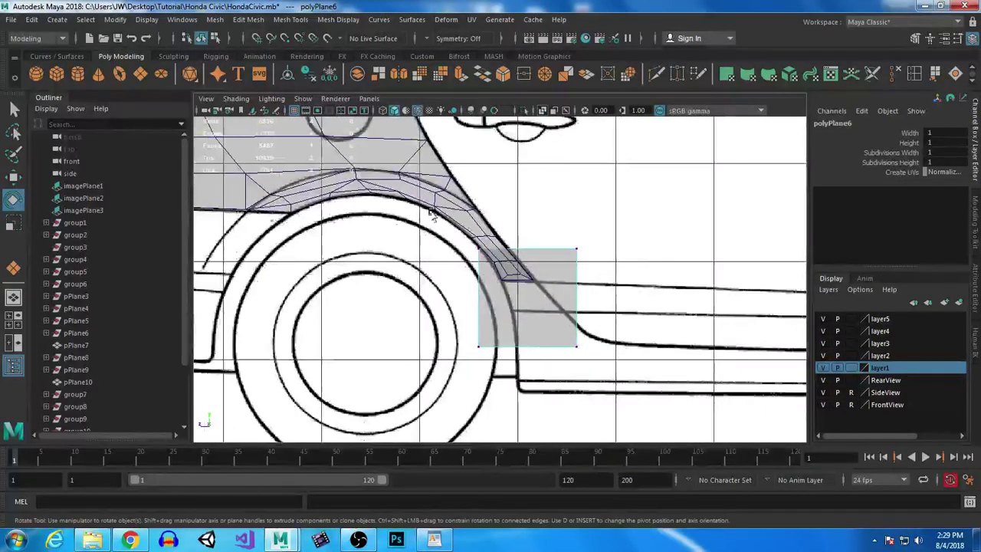
key(w)
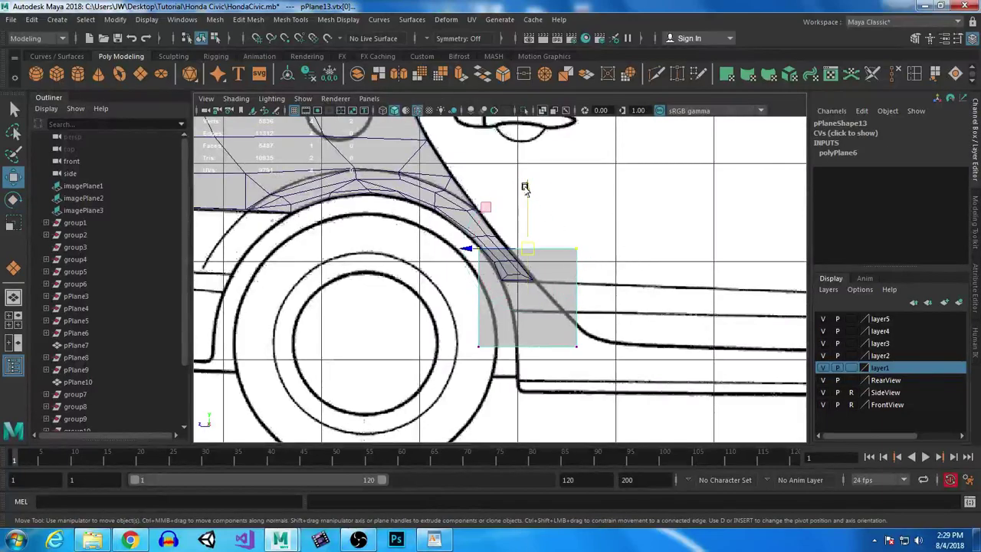
drag(527, 187, 529, 223)
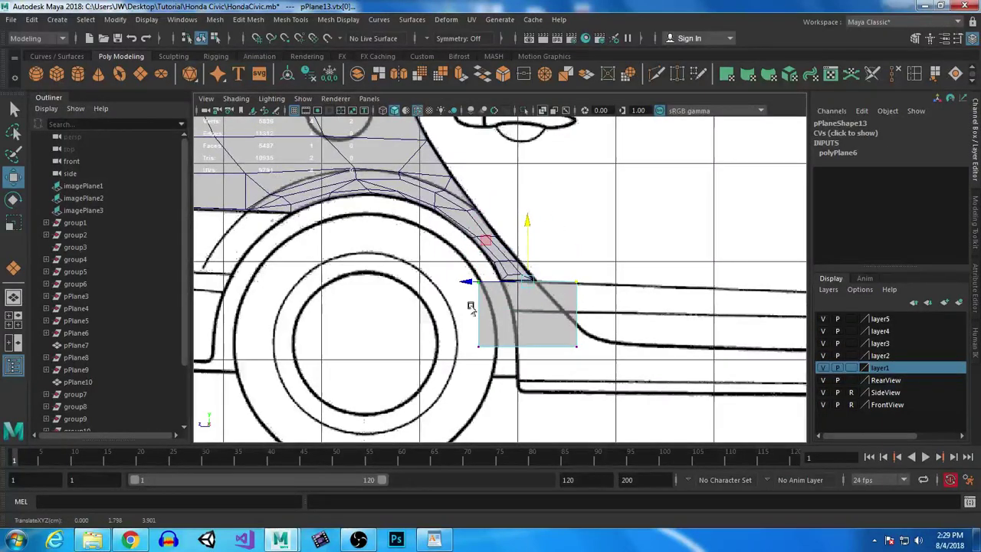
drag(560, 471, 563, 470)
drag(421, 314, 442, 312)
scroll(560, 325, up, 5)
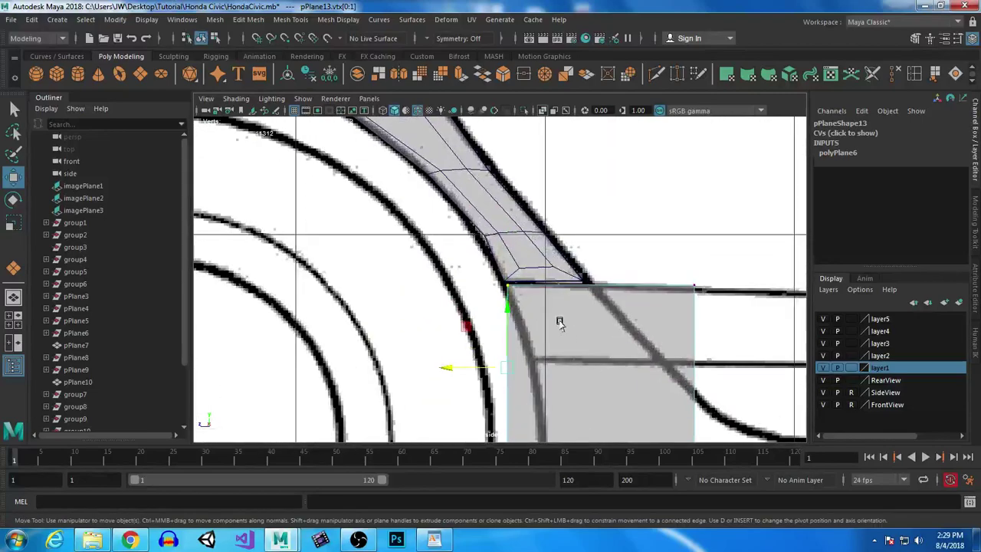
drag(415, 299, 412, 299)
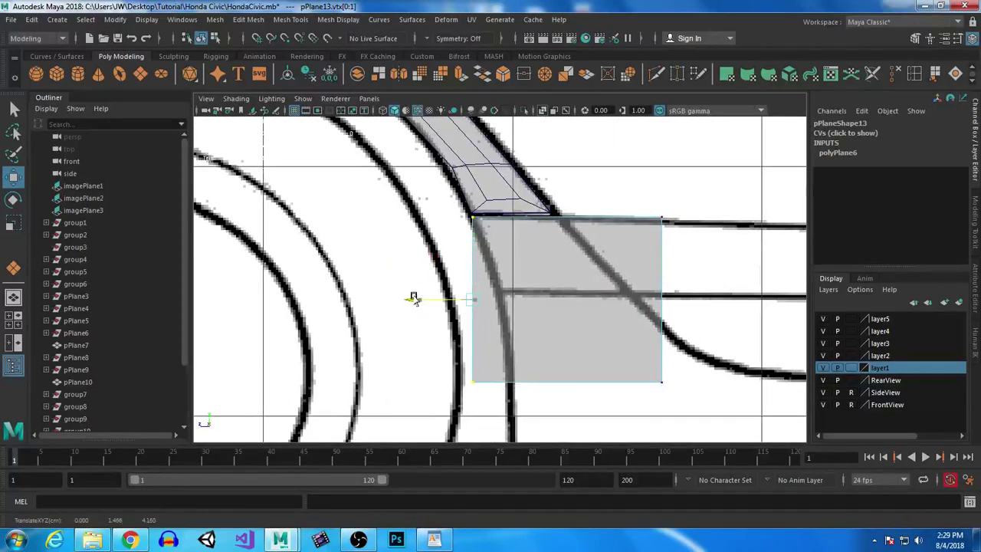
Step: Raise the plane's lower vertices to the next blueprint line and fit its side corners to the wheel arch and rear door outline
drag(747, 421, 460, 361)
drag(565, 324, 574, 232)
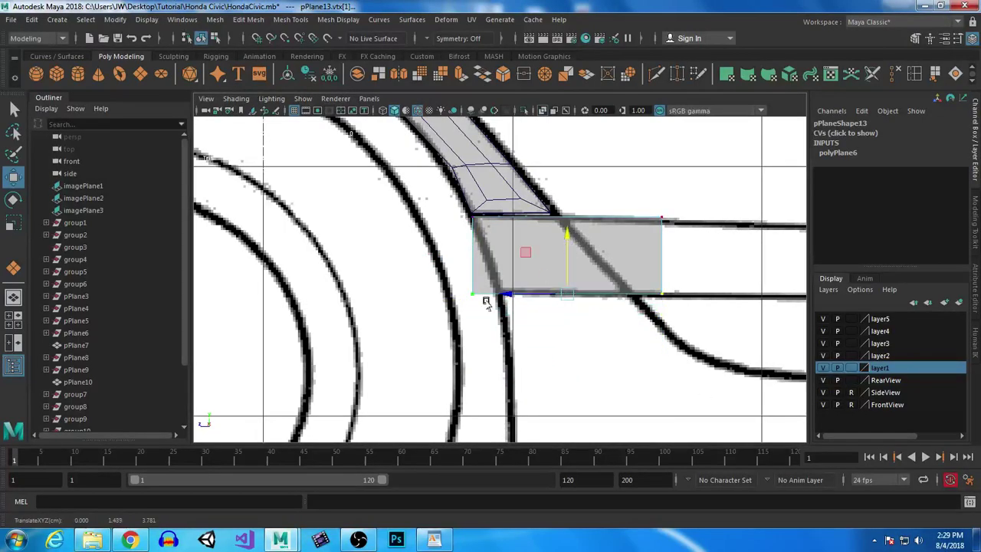
drag(500, 311, 489, 310)
drag(420, 293, 450, 297)
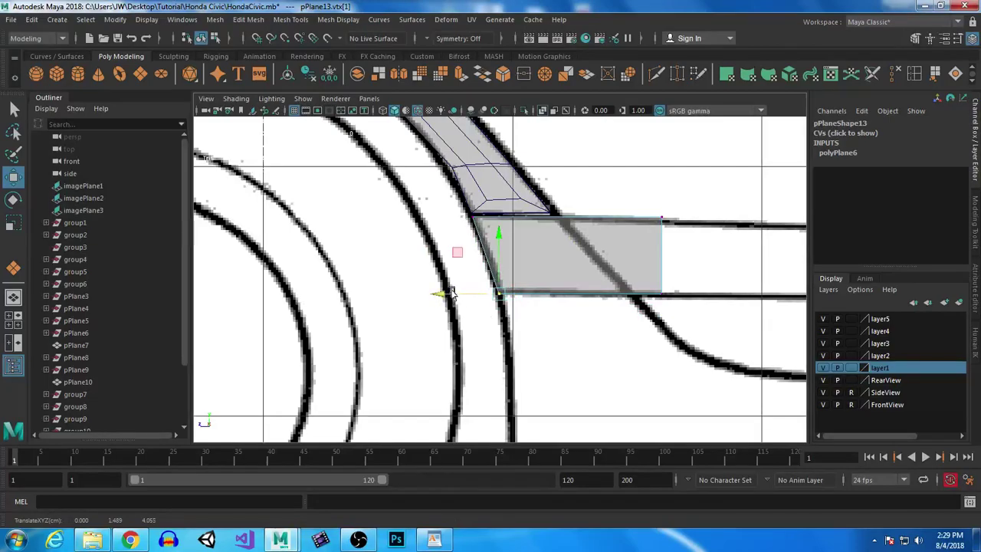
drag(762, 388, 602, 215)
drag(602, 261, 603, 329)
drag(491, 292, 565, 296)
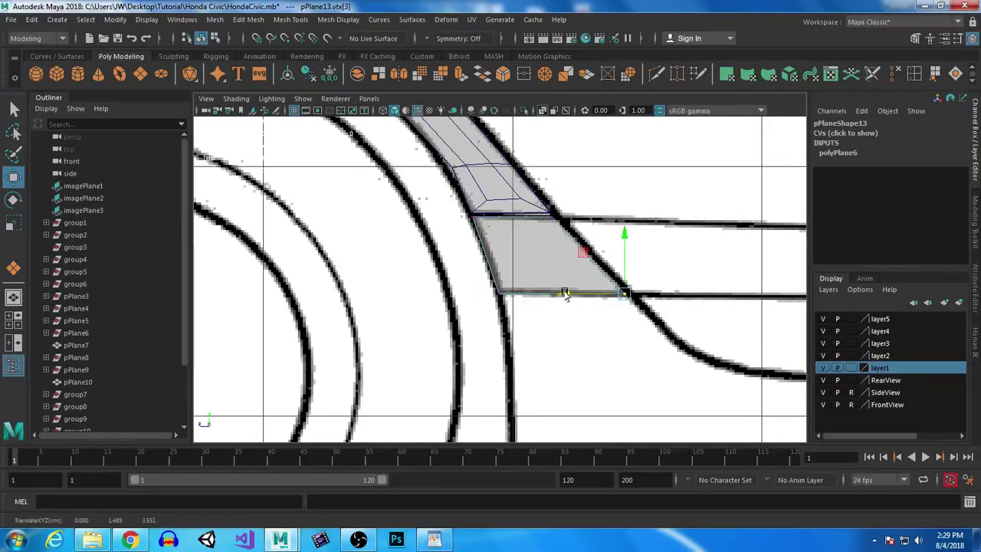
Step: Extrude the plane's lower edge downward in four segments along the wheel arch to the bottom of the rocker
right_drag(523, 244, 524, 154)
click(550, 294)
click(462, 77)
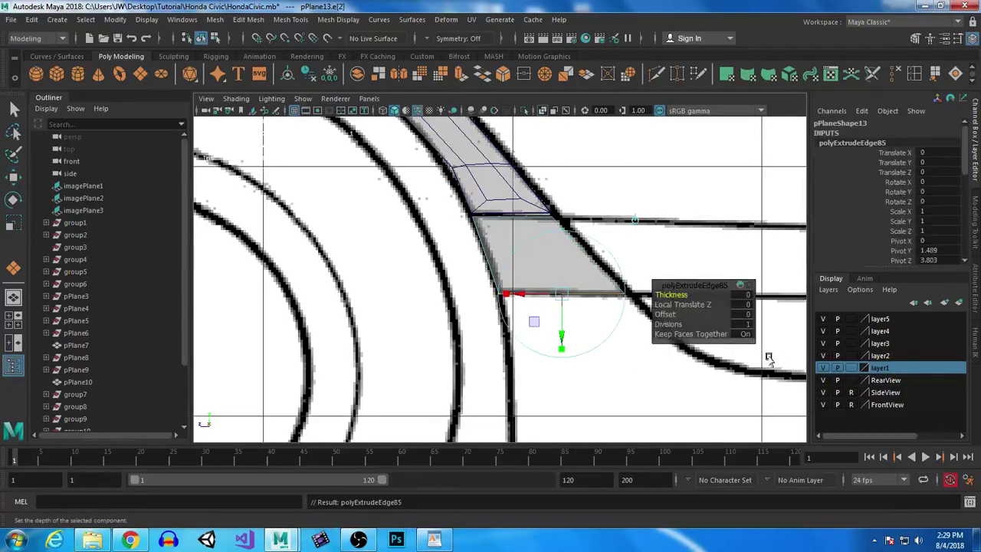
key(w)
mouse_move(565, 298)
mouse_down()
mouse_move(583, 361)
mouse_move(574, 365)
mouse_move(581, 422)
mouse_up()
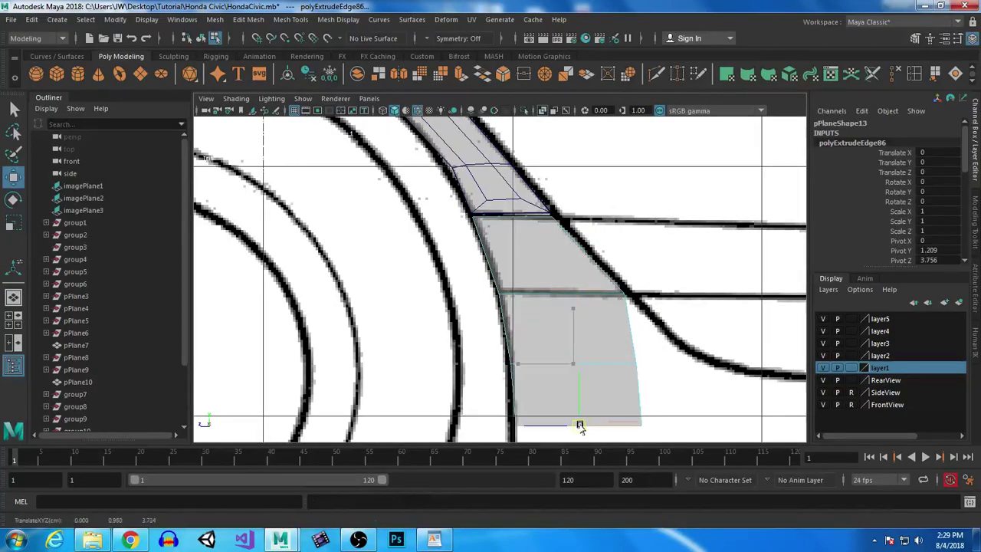
alt+middle_drag(693, 396, 660, 265)
drag(549, 285, 551, 303)
key(ctrl+e)
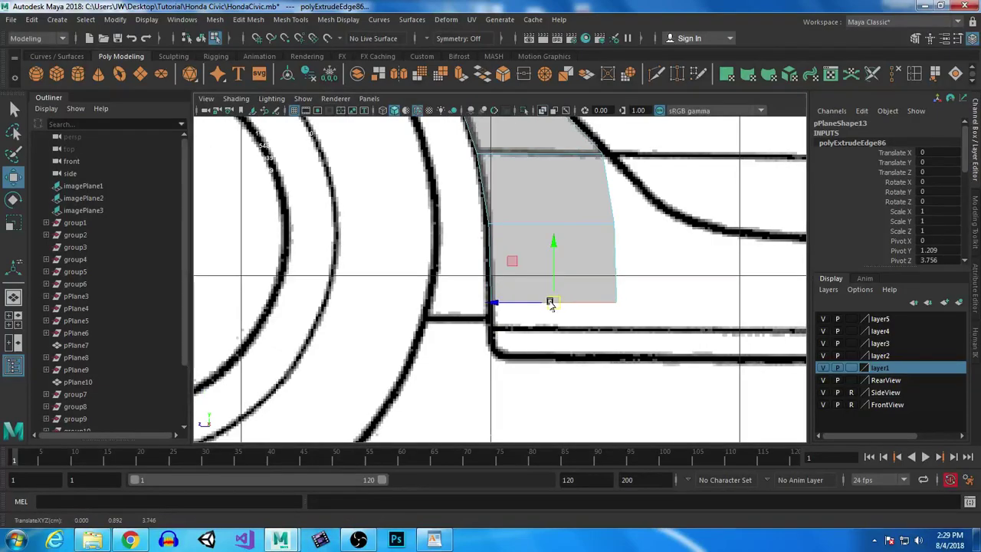
drag(552, 243, 554, 305)
key(ctrl+e)
Step: Shape the rocker's lower rear corner to the blueprint and move its front vertices forward to the rear door's lower curve
right_drag(529, 188, 471, 202)
drag(478, 349, 448, 354)
right_drag(567, 188, 534, 182)
drag(704, 428, 704, 428)
drag(560, 291, 626, 289)
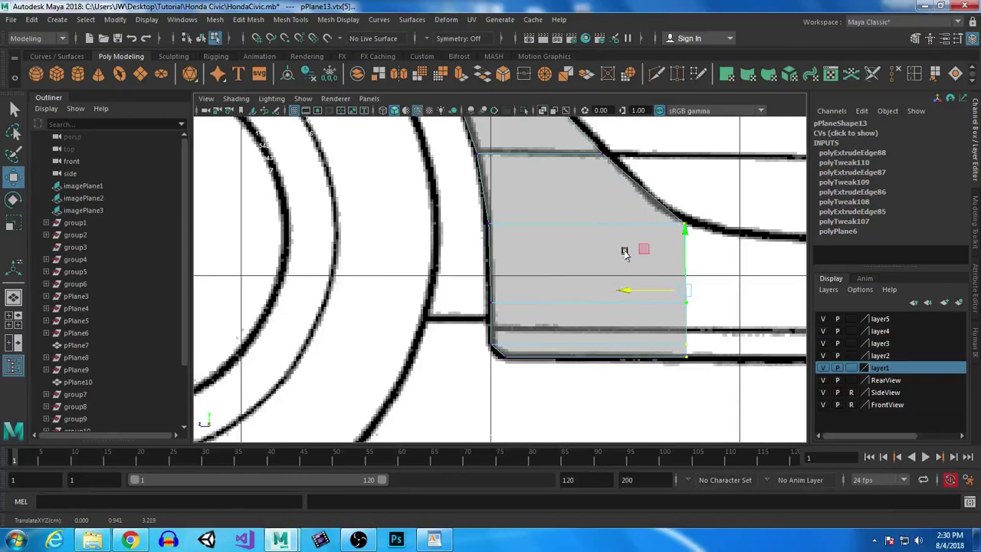
Step: Extrude the rocker's front edges forward in three segments up to the gap between the doors
alt+middle_drag(650, 284, 445, 253)
right_drag(411, 187, 411, 161)
click(516, 258)
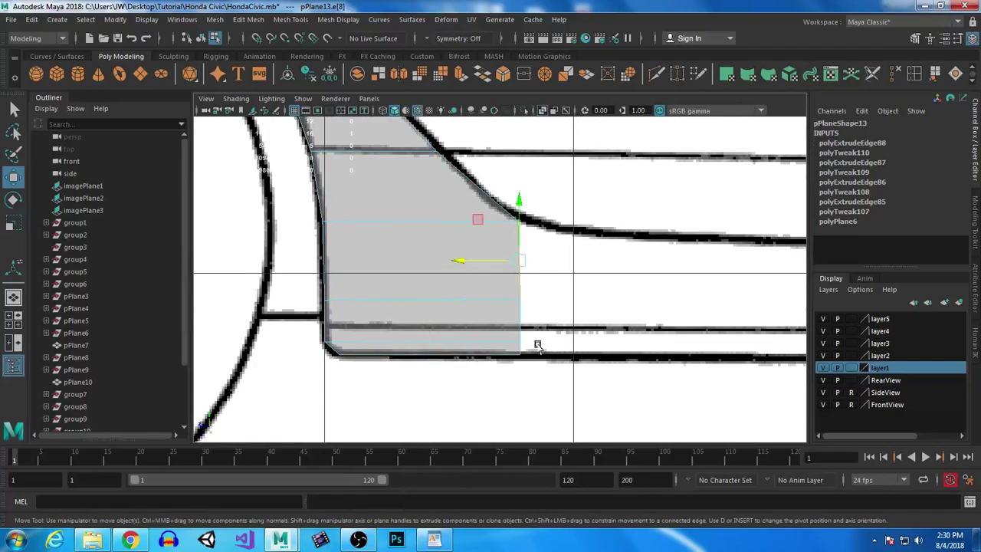
scroll(636, 284, down, 5)
alt+middle_drag(635, 284, 416, 302)
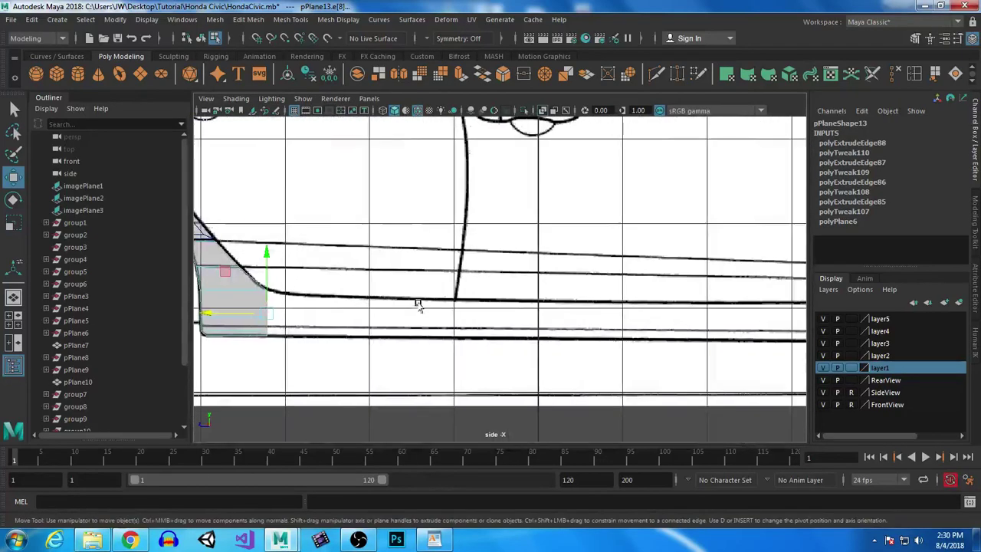
key(ctrl+e)
drag(209, 314, 394, 316)
key(ctrl+e)
key(ctrl+e)
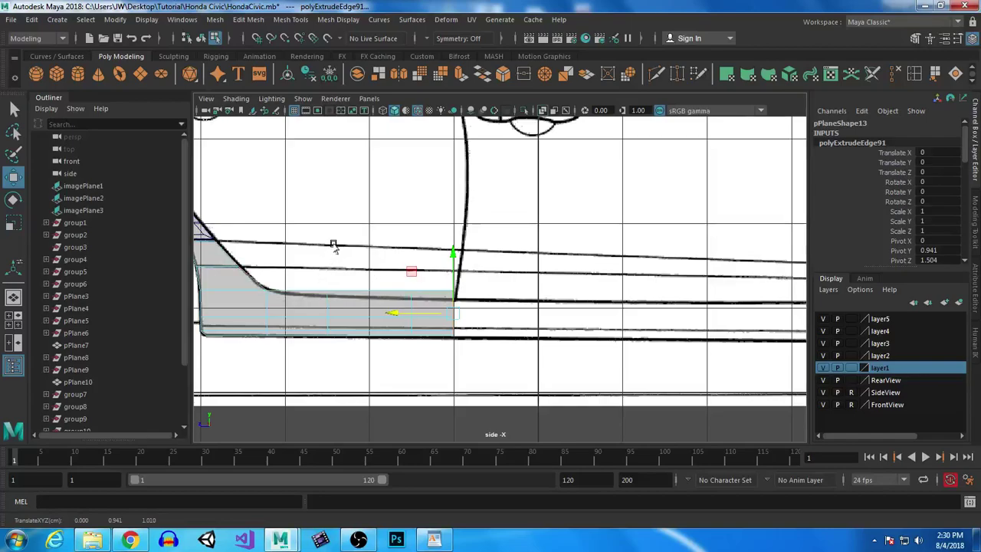
Step: Extrude the rocker's front edges forward by about 0.04 units to add a narrow strip at the door gap
alt+middle_drag(333, 245, 449, 340)
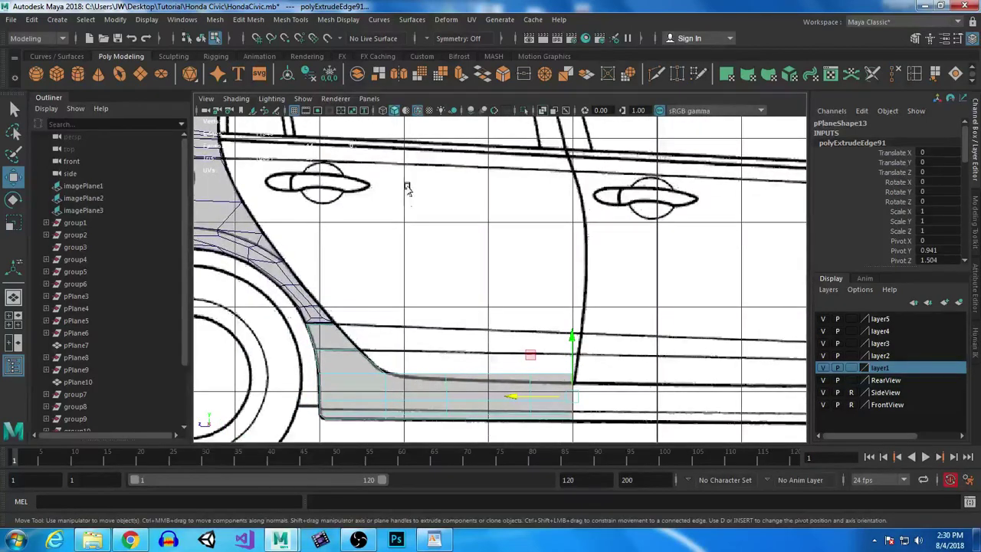
mouse_move(681, 350)
alt+middle_down()
mouse_move(523, 246)
mouse_move(593, 276)
mouse_move(648, 329)
alt+middle_up()
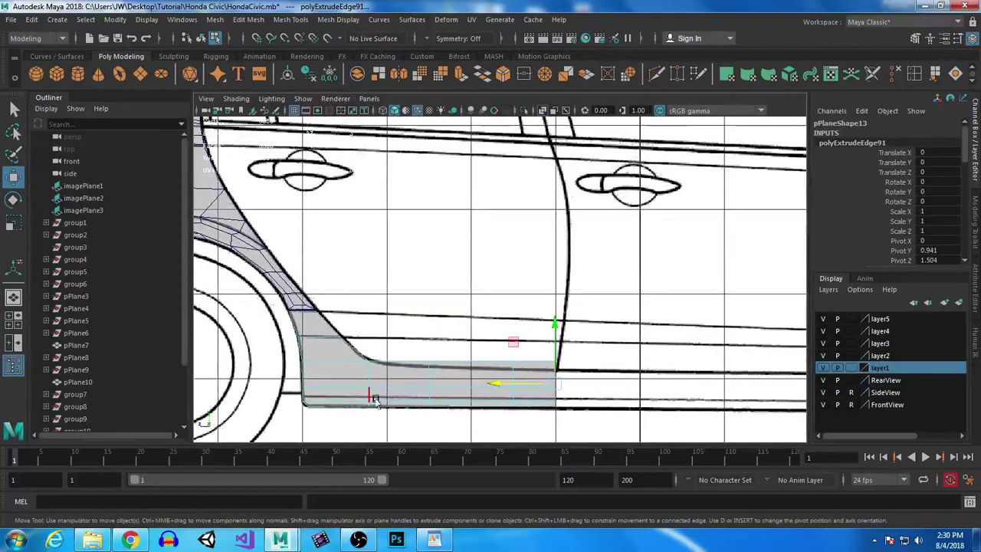
mouse_move(616, 386)
alt+middle_down()
mouse_move(454, 311)
mouse_move(639, 337)
alt+middle_up()
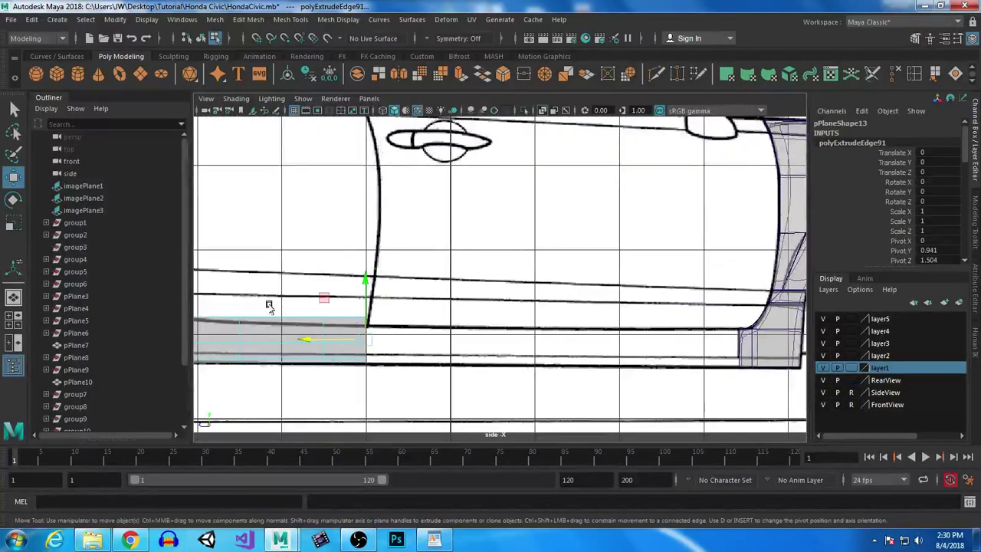
alt+middle_drag(268, 307, 258, 274)
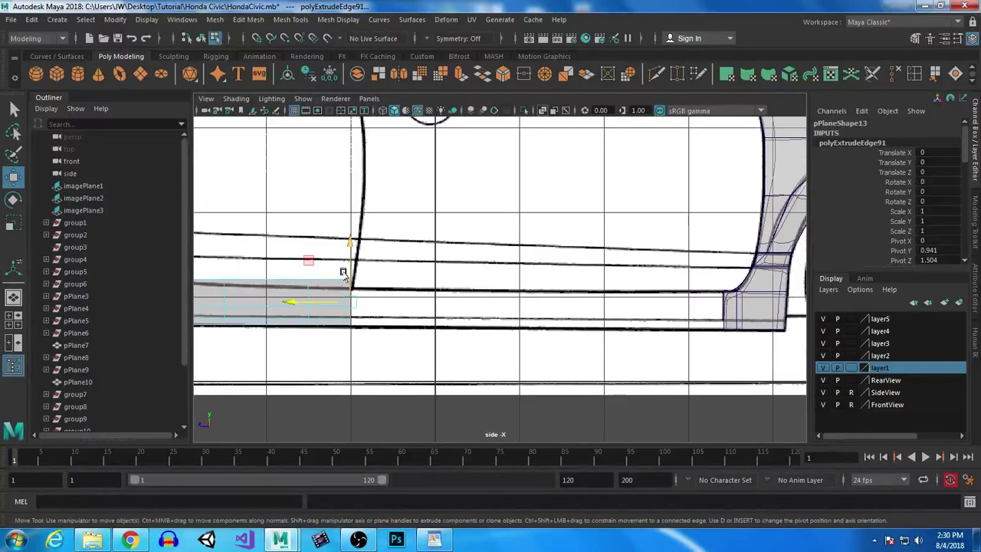
key(ctrl+e)
key(w)
drag(291, 301, 295, 301)
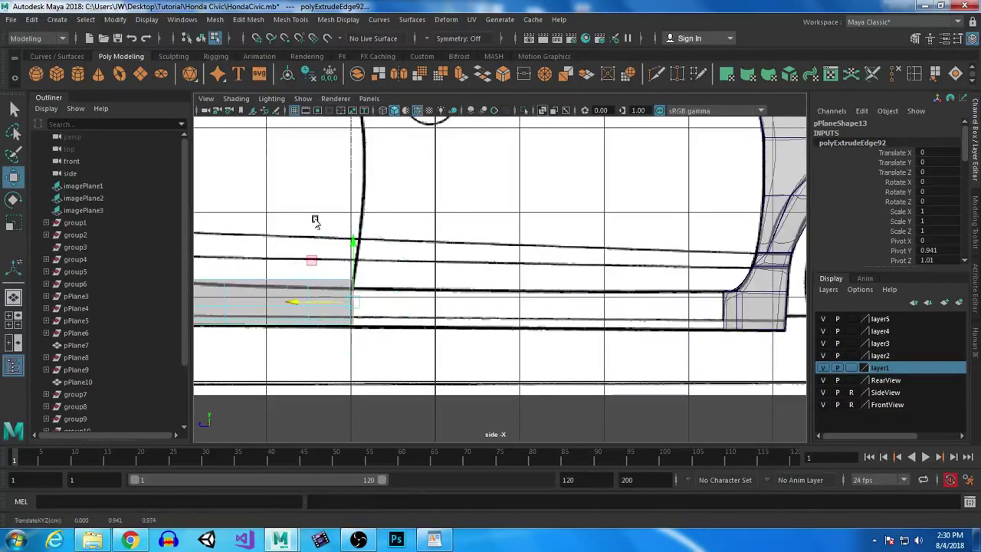
alt+right_drag(315, 222, 500, 399)
alt+middle_drag(366, 330, 743, 305)
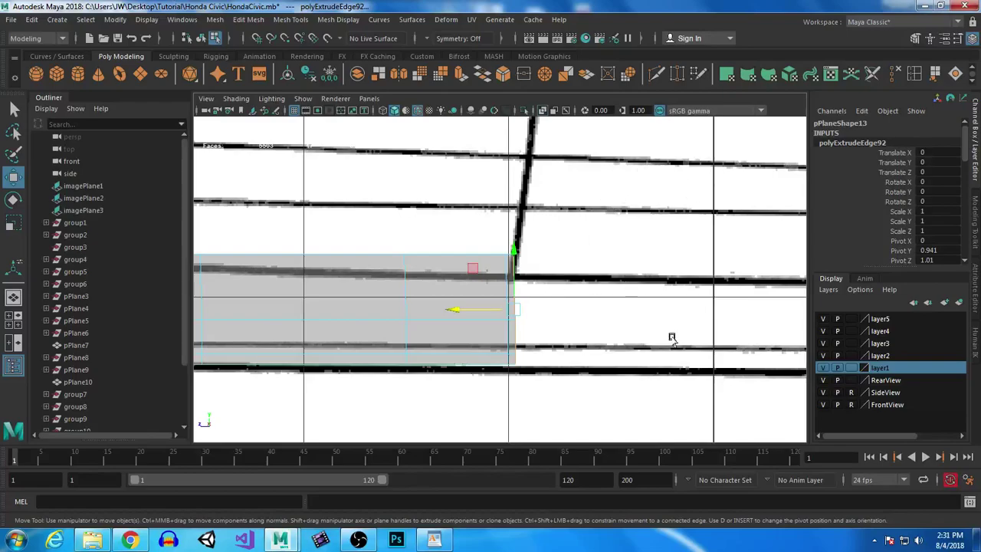
Step: Extrude the rocker's front edges forward from the door gap in four segments until they meet the front fender
scroll(652, 322, down, 5)
scroll(593, 329, up, 3)
key(ctrl+e)
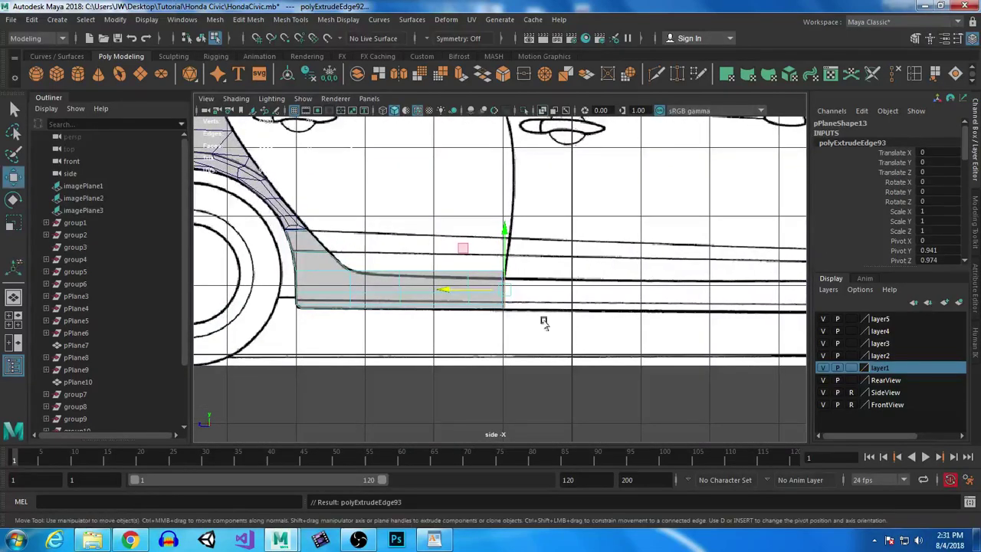
middle_drag(442, 285, 523, 296)
key(ctrl+e)
key(ctrl+e)
key(ctrl+e)
key(w)
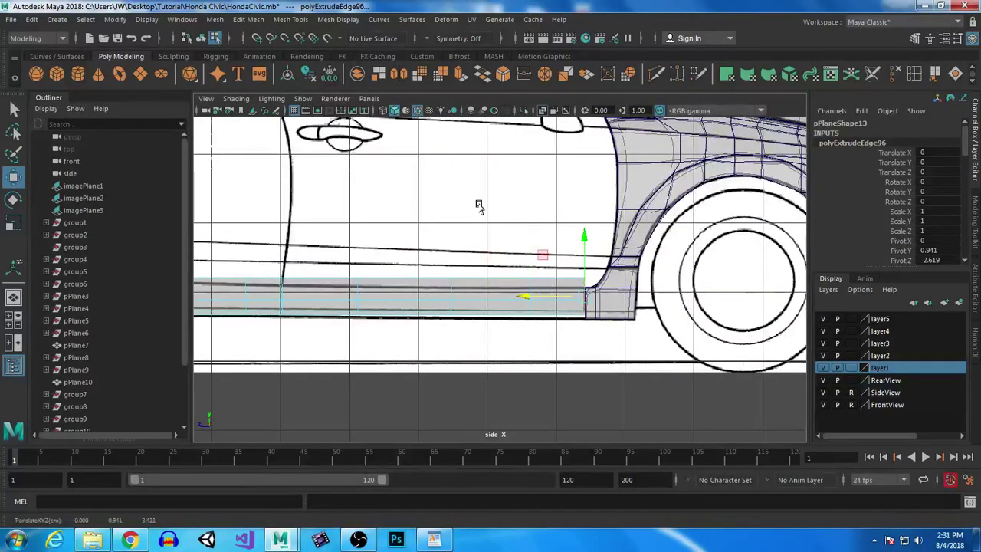
Step: Butt the rocker's front edges against the front fender and lower them to the blueprint's bottom line
alt+right_drag(479, 204, 528, 321)
alt+middle_drag(426, 321, 648, 387)
alt+right_drag(648, 387, 545, 266)
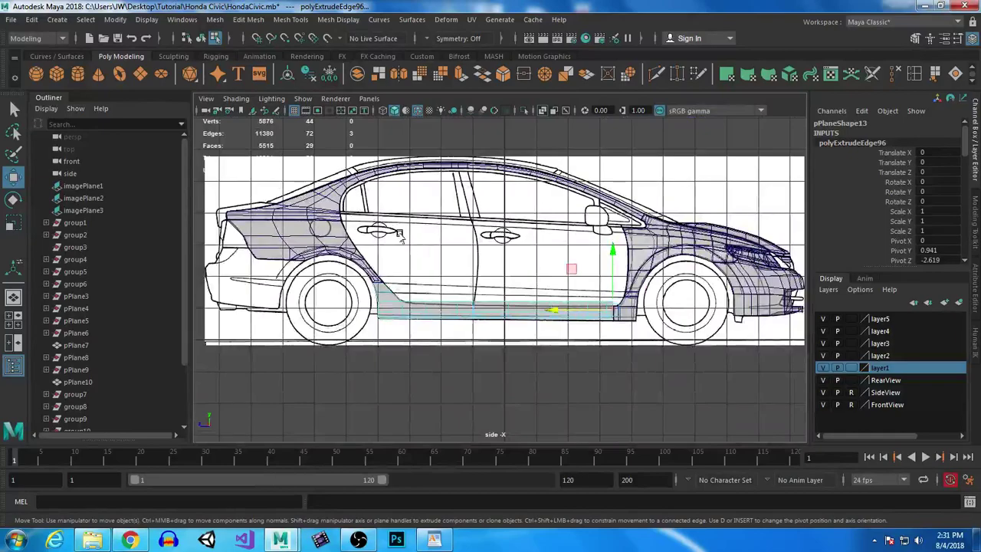
alt+right_drag(401, 234, 449, 363)
alt+middle_drag(449, 364, 676, 411)
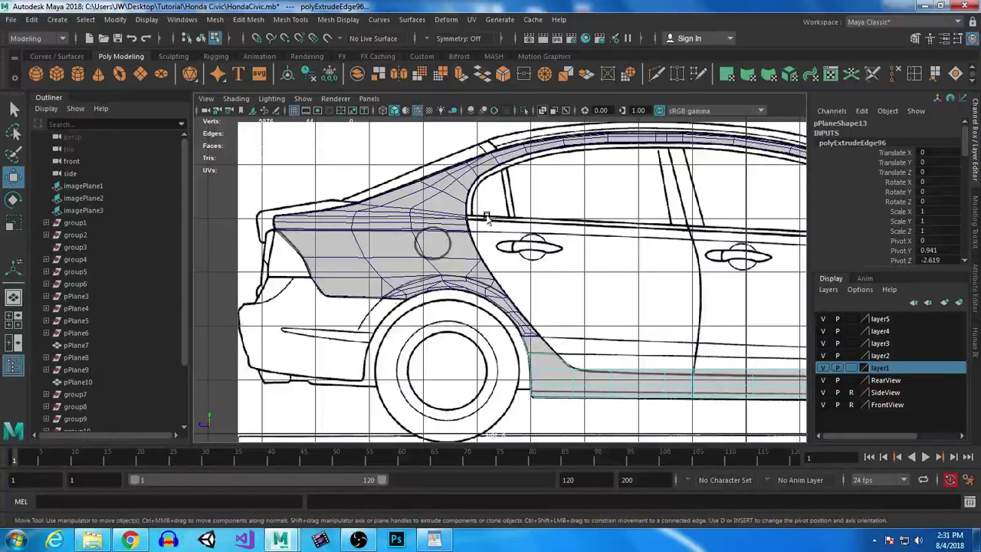
alt+middle_drag(676, 332, 258, 304)
alt+right_drag(345, 289, 698, 479)
alt+middle_drag(568, 335, 586, 122)
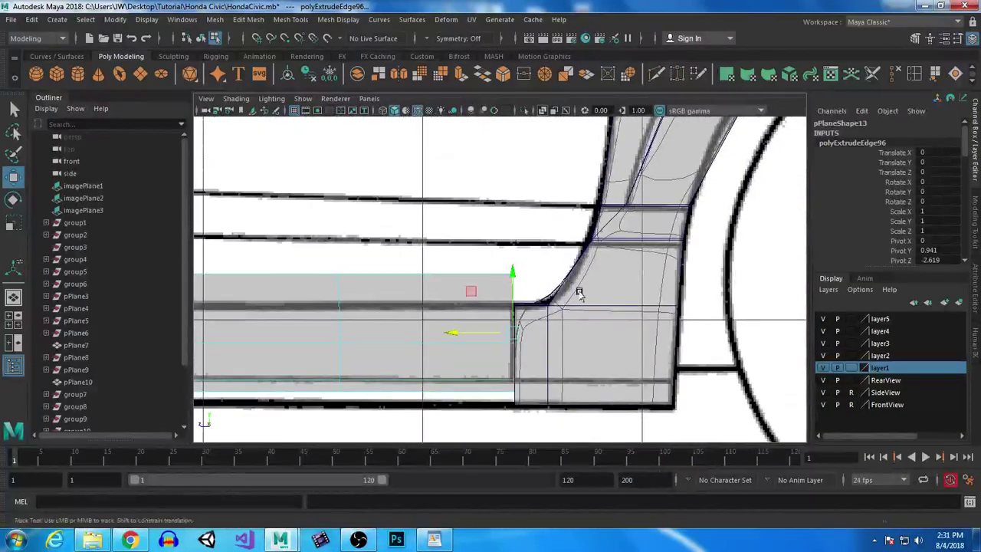
alt+middle_drag(576, 292, 586, 229)
drag(460, 272, 460, 270)
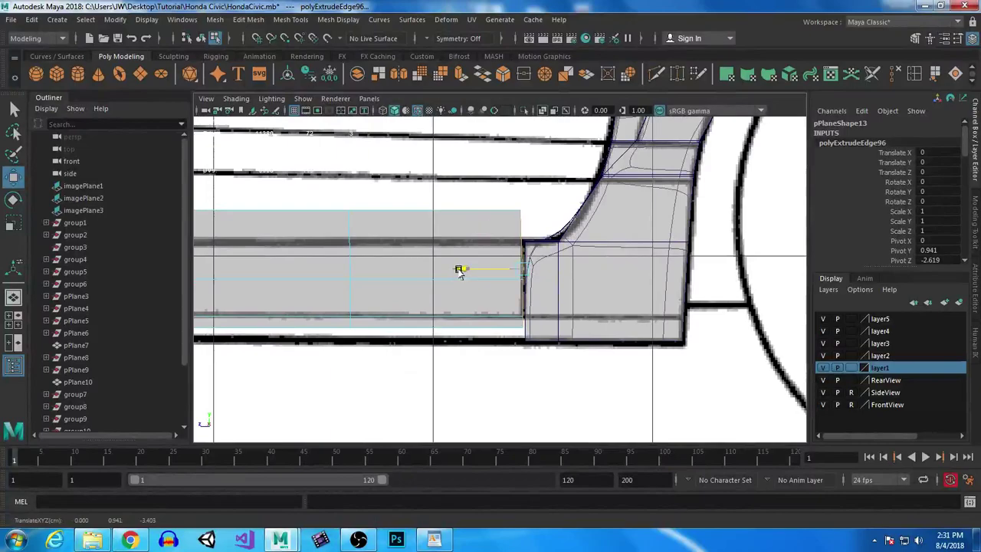
drag(515, 212, 517, 224)
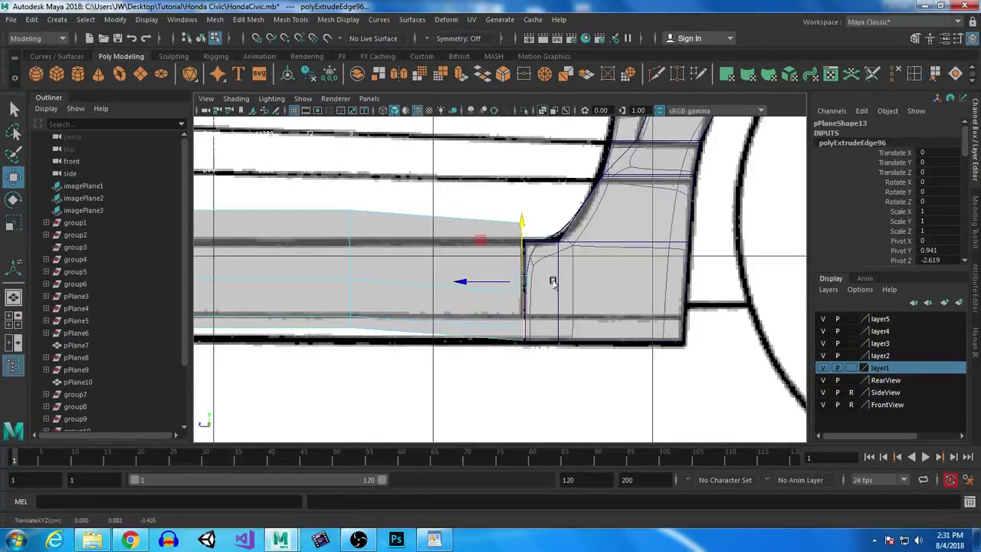
Step: Lower the rocker's top front vertex onto the corner where the front fender meets the door's lower line
right_drag(403, 186, 350, 178)
drag(495, 195, 534, 231)
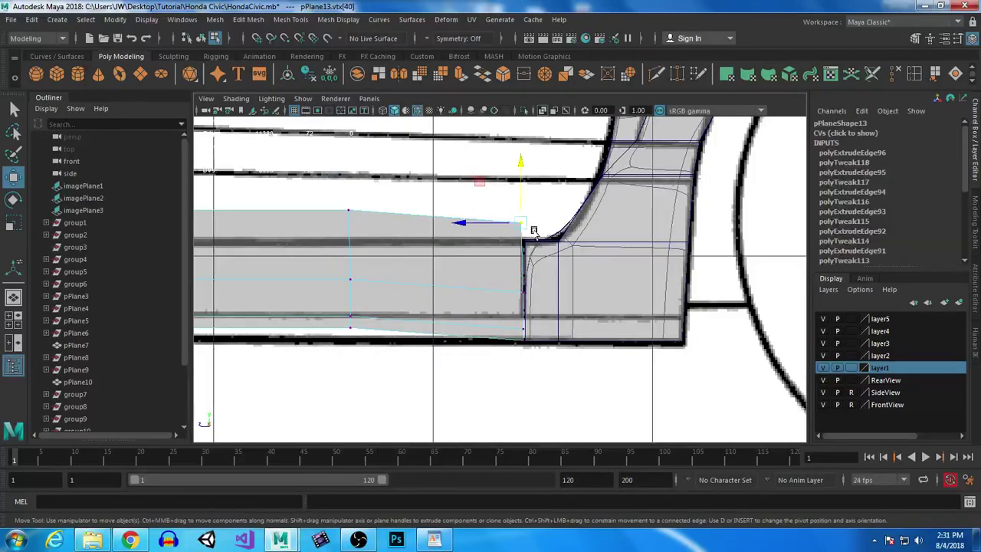
drag(523, 163, 464, 243)
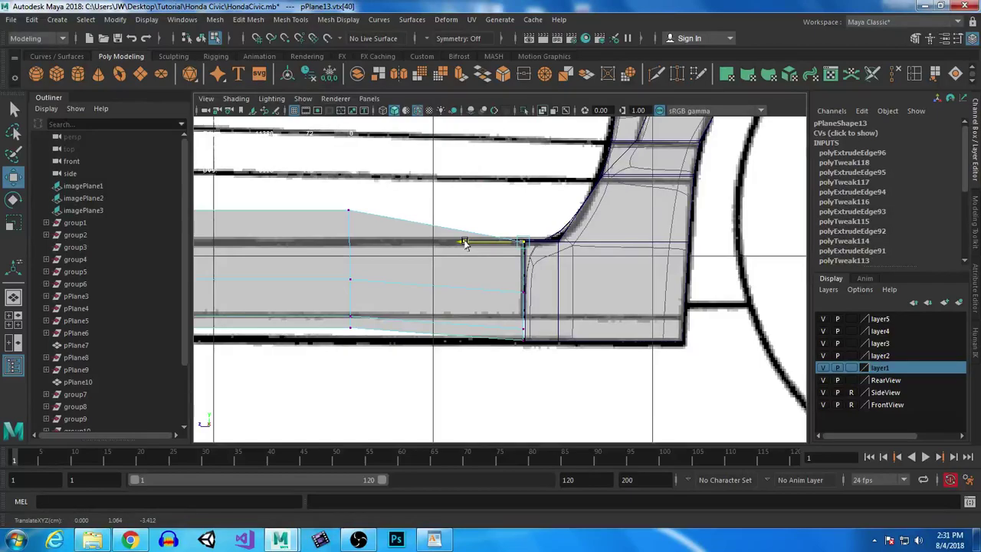
Step: Lower the vertex column behind the rocker's front end and bring the next two top vertices onto the front door's lower line
drag(394, 409, 349, 217)
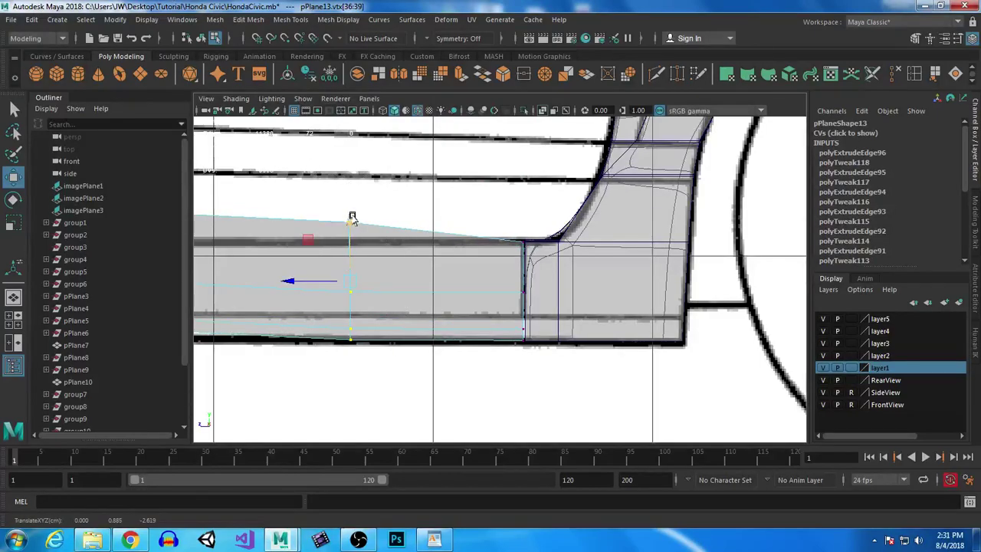
drag(307, 263, 314, 261)
drag(348, 160, 347, 182)
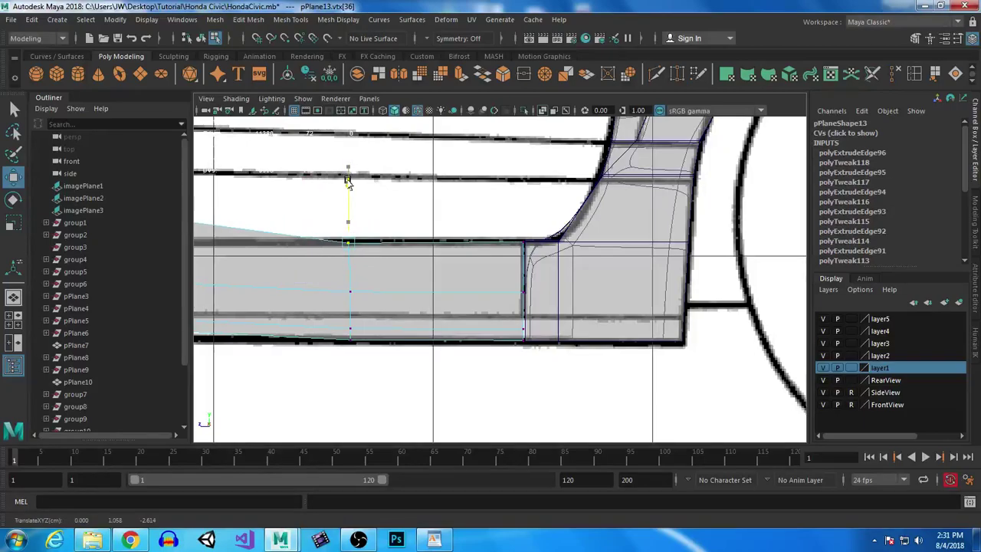
alt+middle_drag(331, 339, 675, 332)
drag(402, 166, 499, 220)
drag(445, 149, 451, 186)
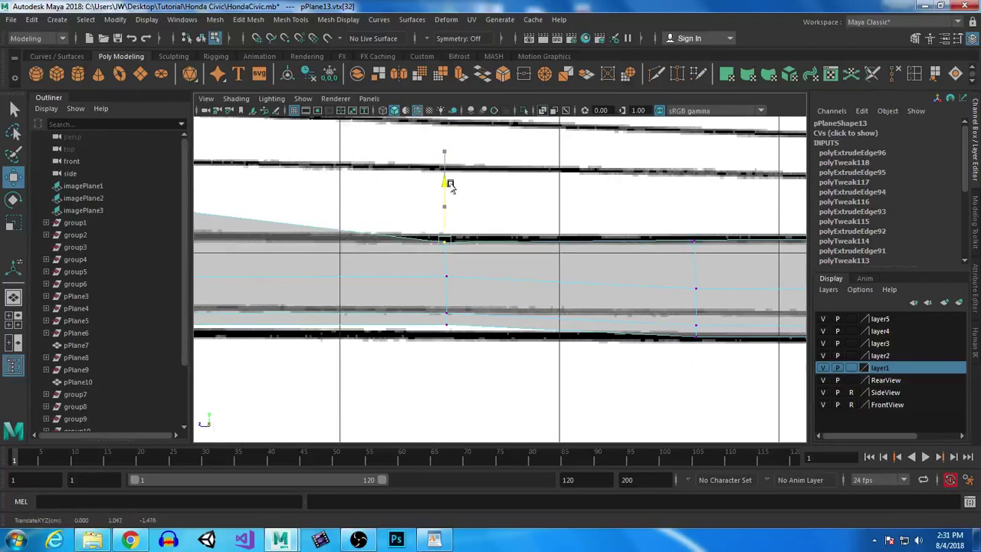
Step: Lower the next top vertex to the front door's lower line and align the narrow strip's vertices with the door gap
mouse_move(384, 267)
alt+middle_down()
mouse_move(731, 271)
mouse_move(767, 281)
alt+middle_up()
drag(531, 229, 604, 245)
drag(388, 155, 398, 182)
drag(254, 239, 298, 384)
drag(216, 290, 219, 290)
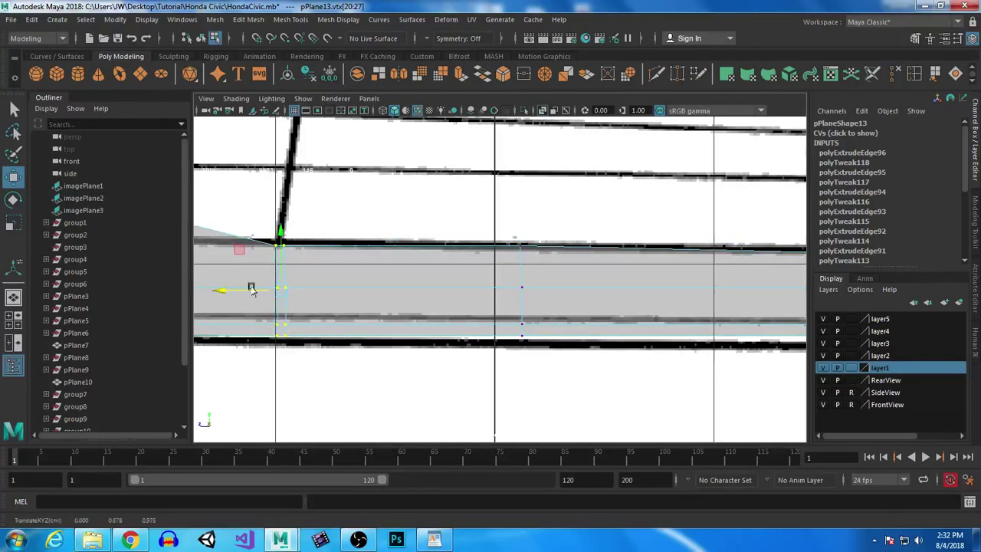
Step: Fit the remaining top vertices around the door gap and along the rear door to the blueprint's lower door line
drag(509, 224, 561, 250)
drag(525, 206, 518, 191)
alt+middle_drag(353, 268, 674, 307)
click(502, 231)
drag(499, 167, 502, 193)
alt+middle_drag(254, 342, 462, 340)
click(488, 231)
drag(486, 181, 484, 194)
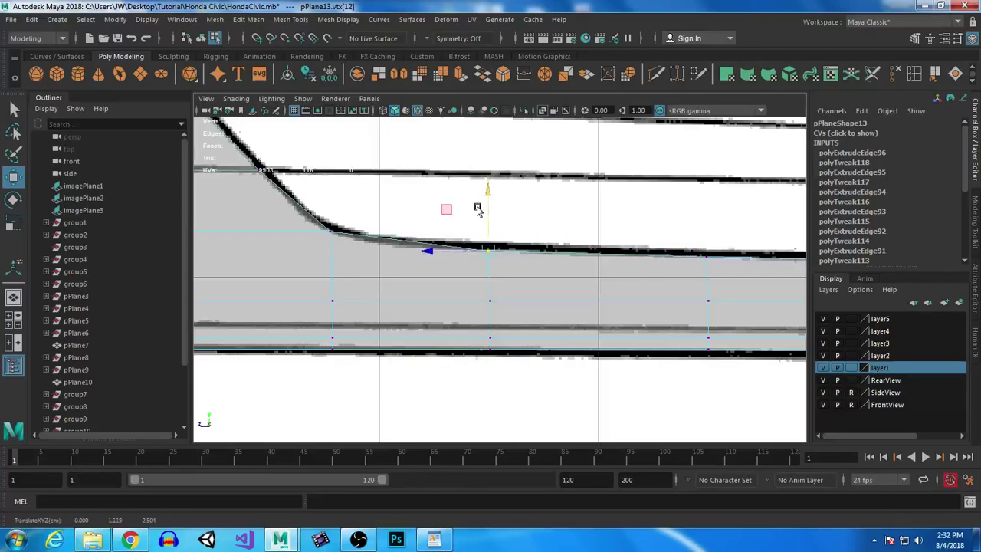
Step: Select all the rocker's vertices and move them outward along X toward the car's side
alt+right_drag(451, 359, 422, 313)
alt+middle_drag(584, 364, 486, 368)
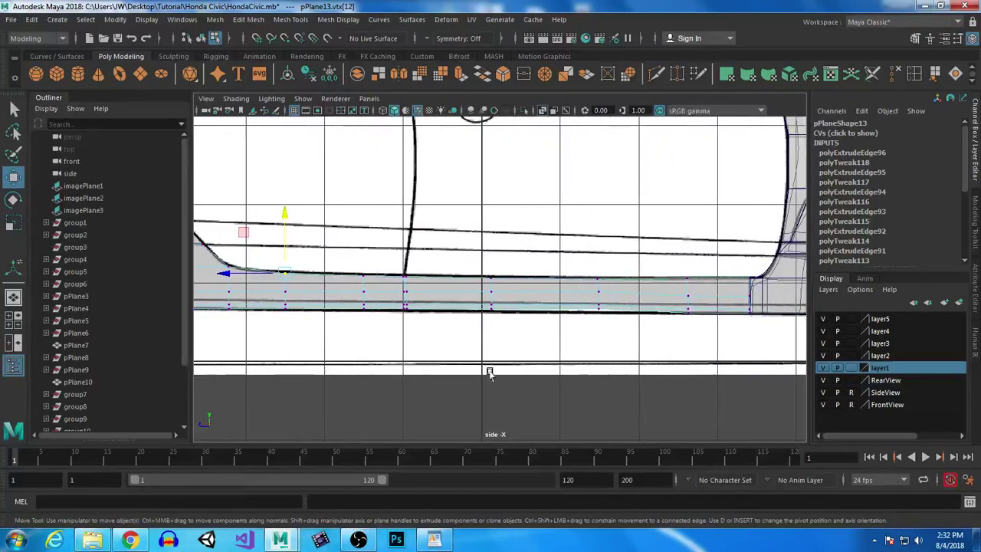
scroll(539, 355, down, 3)
drag(353, 236, 693, 377)
scroll(483, 337, up, 1)
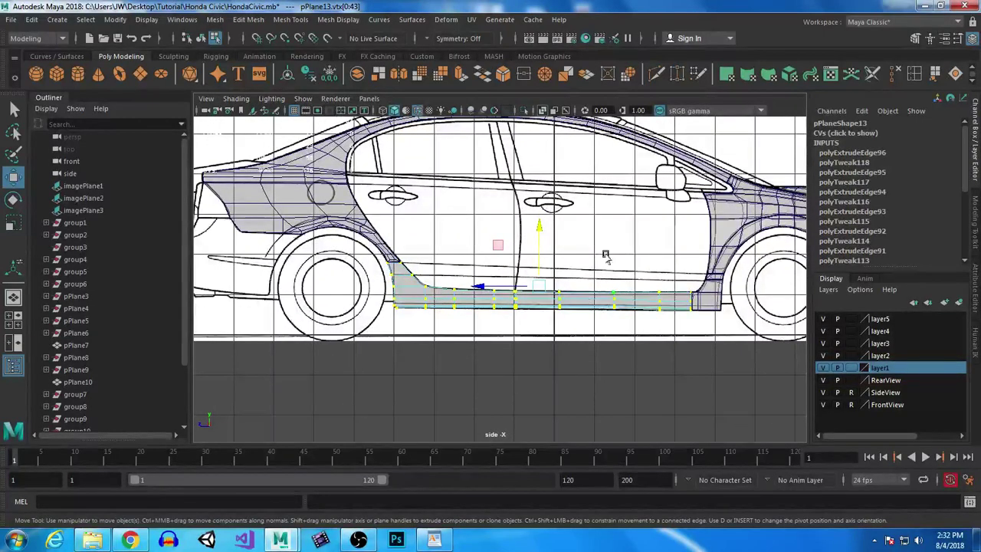
key(space)
key(space)
scroll(580, 268, down, 3)
alt+drag(580, 270, 650, 285)
drag(509, 312, 624, 323)
alt+drag(648, 355, 589, 284)
Step: Adjust the height of the rocker's lower vertices beneath the front door and door gap to follow the blueprint's bottom line
key(space)
key(space)
alt+right_drag(527, 305, 756, 453)
alt+middle_drag(689, 371, 534, 322)
drag(423, 282, 468, 316)
drag(449, 223, 446, 225)
drag(272, 262, 311, 310)
drag(293, 223, 293, 225)
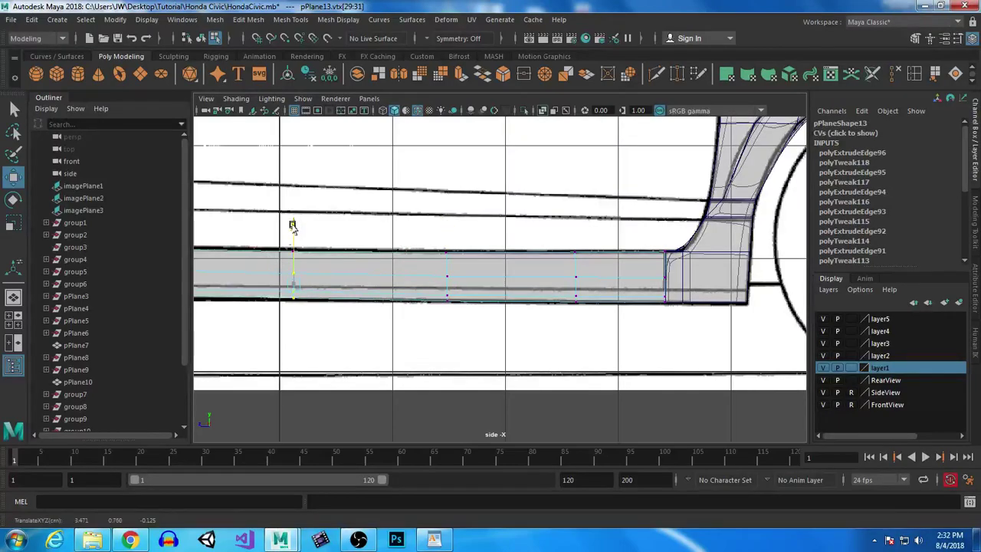
alt+middle_drag(350, 286, 683, 296)
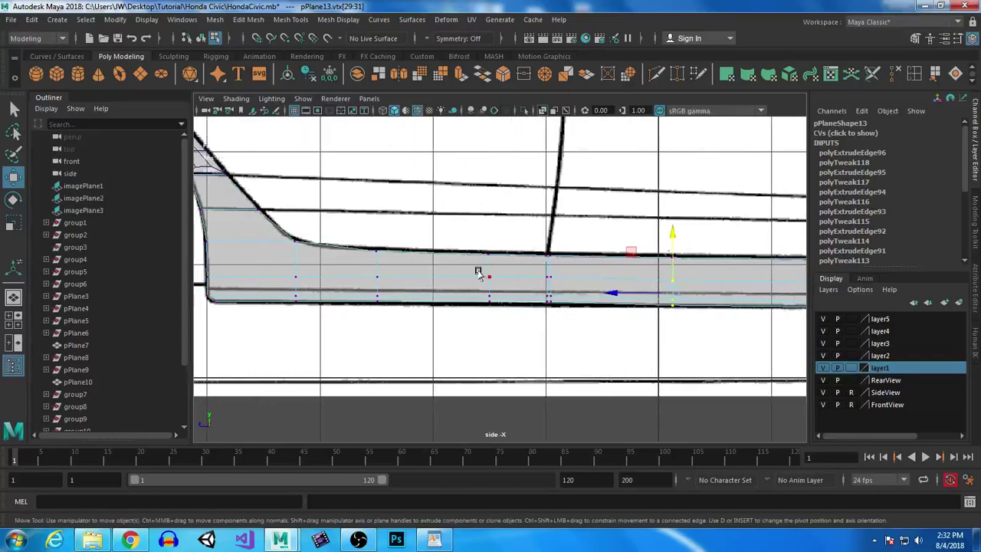
drag(592, 333, 594, 333)
drag(520, 228, 520, 230)
drag(526, 335, 549, 241)
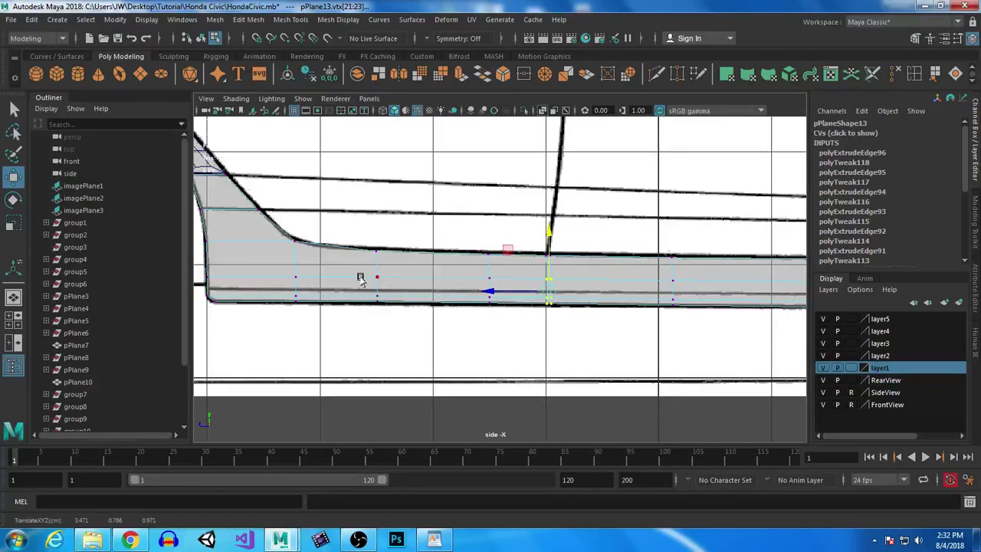
Step: Select the whole rocker's vertices in the perspective view and shift them slightly outward along X
alt+middle_drag(638, 331, 334, 296)
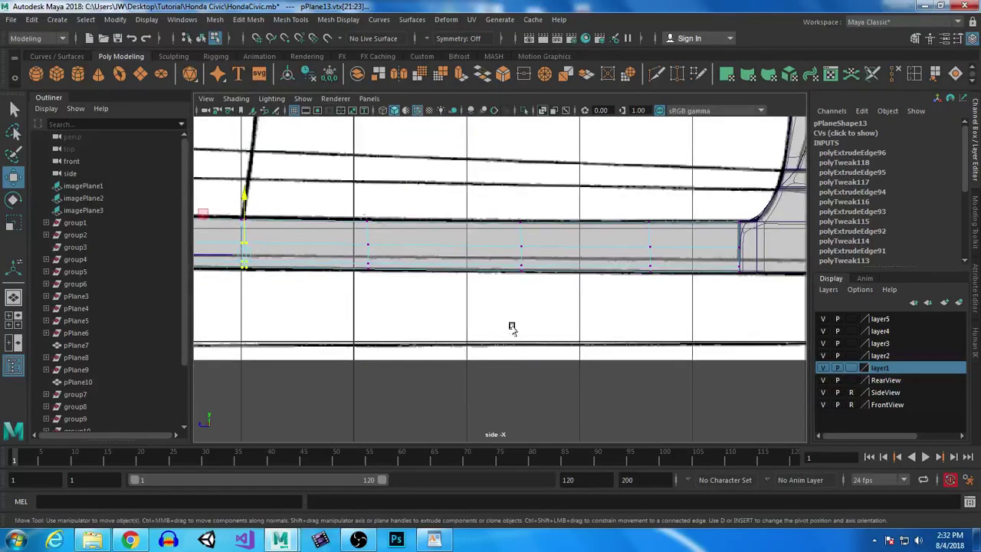
key(space)
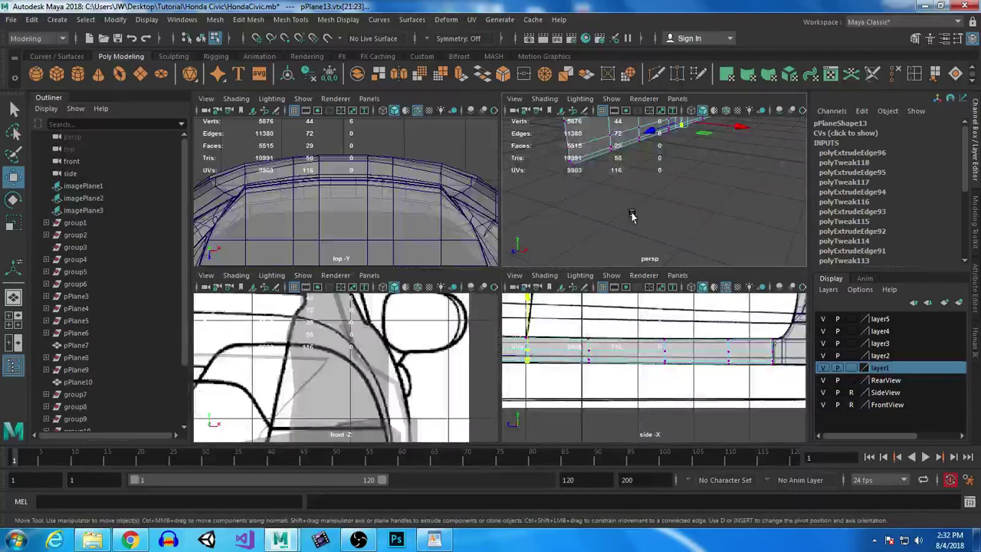
key(space)
alt+drag(563, 280, 613, 261)
alt+middle_drag(559, 269, 613, 281)
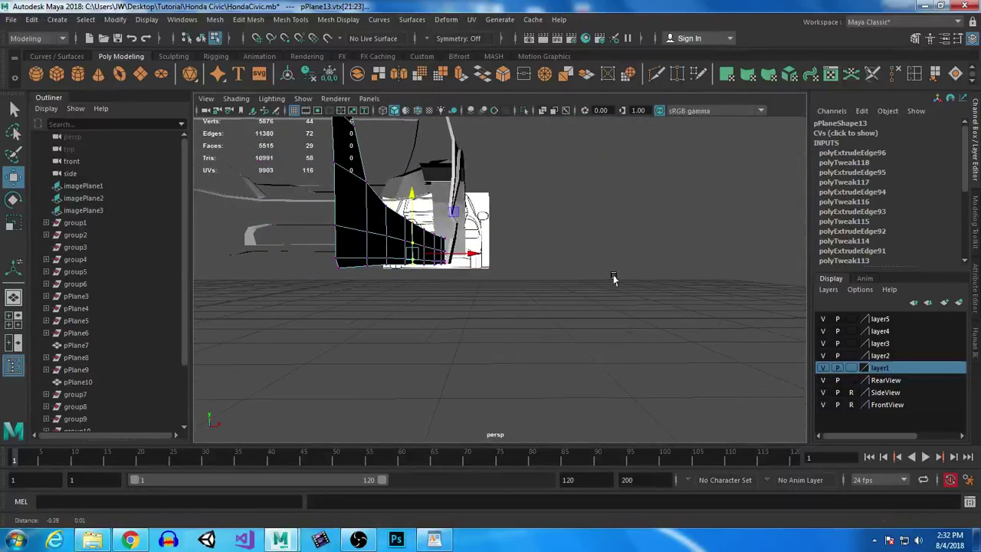
alt+right_drag(451, 306, 384, 214)
drag(399, 164, 605, 383)
key(f)
drag(437, 184, 443, 186)
Step: Fine-tune the rocker's sideways position so that its front end lines up with the front fender
alt+drag(540, 266, 429, 305)
alt+right_drag(608, 318, 456, 160)
alt+drag(631, 252, 611, 321)
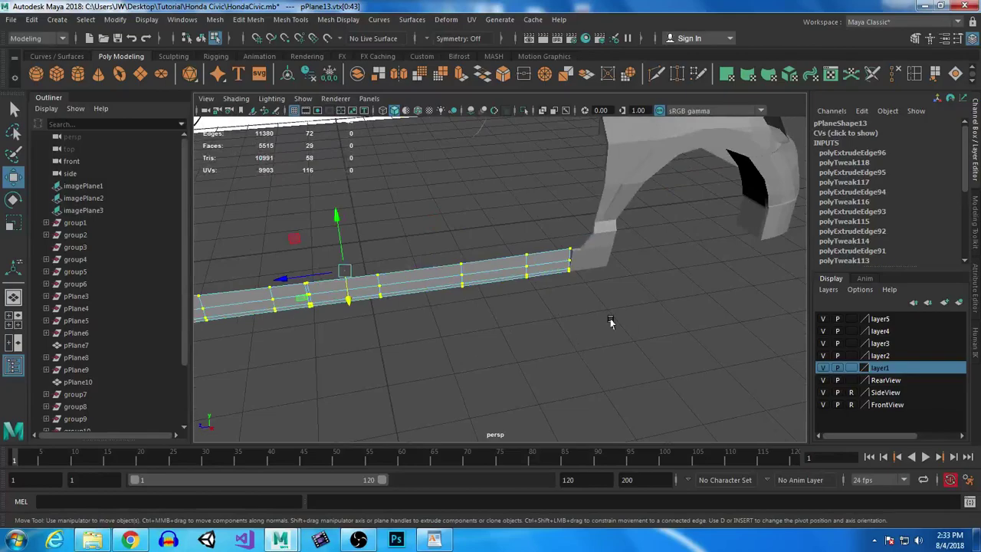
alt+drag(553, 203, 527, 321)
alt+drag(412, 422, 590, 322)
alt+drag(435, 348, 482, 331)
drag(444, 238, 461, 244)
Step: Move the rocker's lower and middle lengthwise edge loops outward to give the side a bulged profile
right_drag(446, 281, 448, 159)
double_click(504, 284)
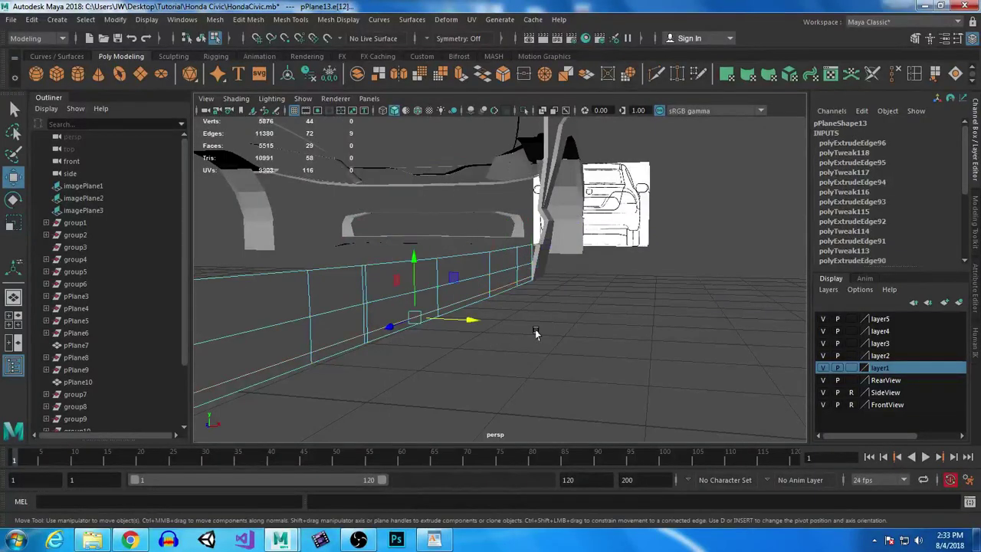
drag(464, 321, 476, 292)
click(471, 283)
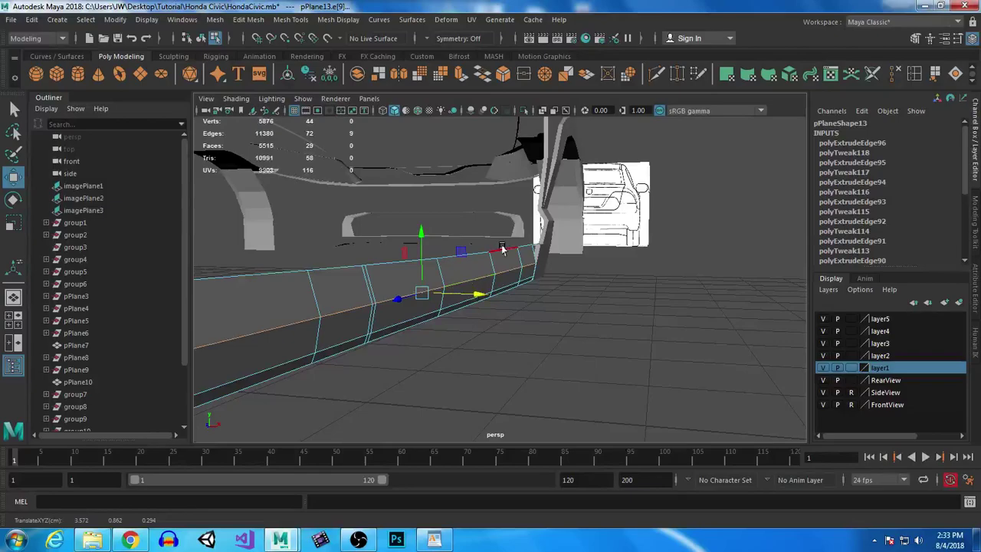
Step: Select the rocker's full upper border edge loop and move it outward along X
click(526, 248)
alt+right_drag(526, 250, 350, 272)
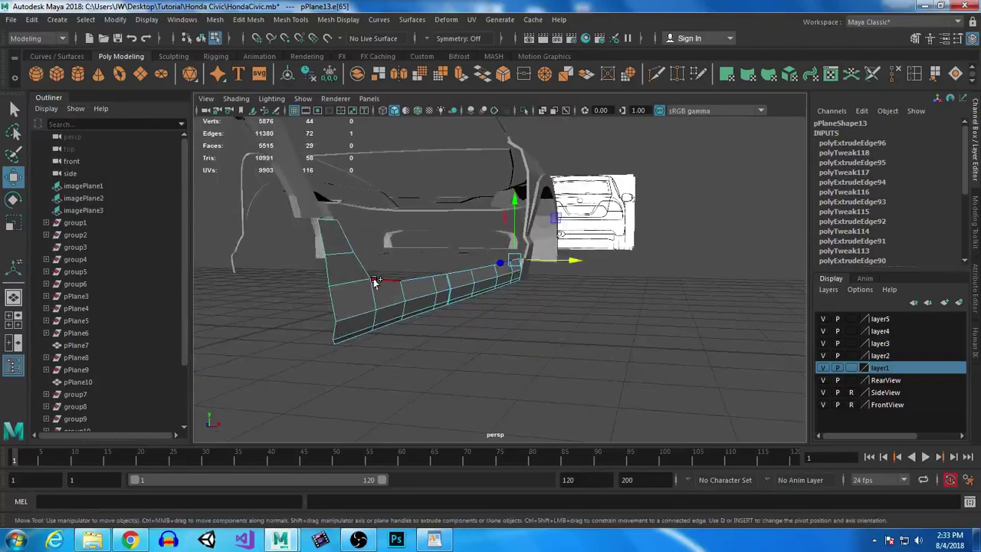
double_click(348, 231)
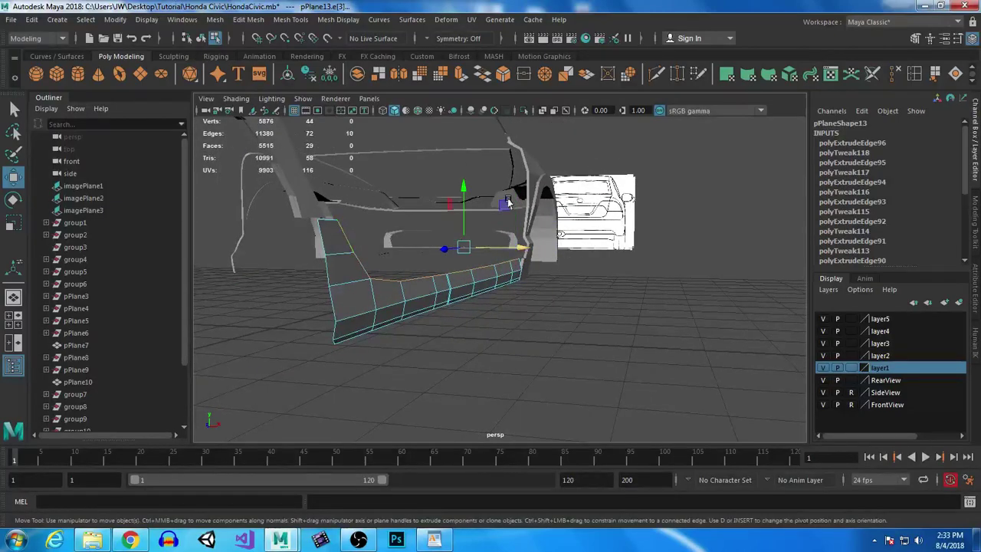
alt+right_drag(508, 200, 617, 325)
drag(433, 167, 456, 165)
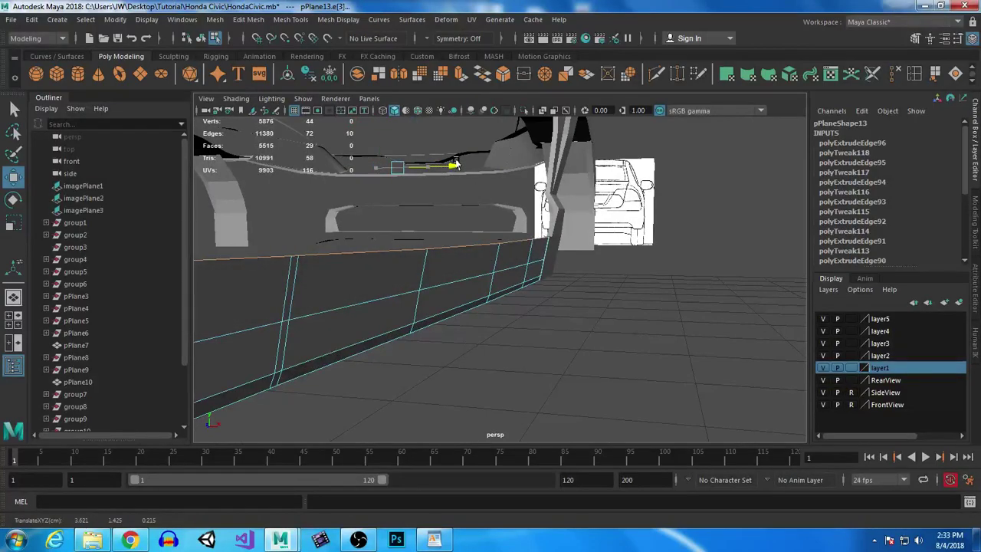
Step: Move the three vertices at the rocker's upper rear end outward toward the rear quarter panel
alt+right_drag(616, 306, 534, 302)
alt+drag(534, 303, 344, 313)
alt+middle_drag(336, 322, 484, 217)
alt+drag(486, 340, 430, 305)
alt+middle_drag(431, 305, 568, 394)
alt+right_drag(569, 394, 568, 384)
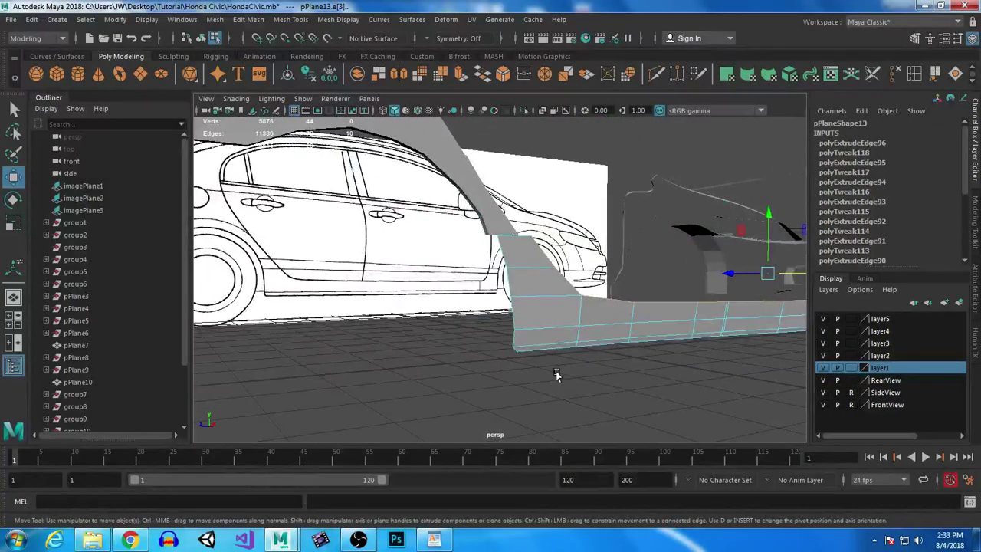
alt+drag(570, 373, 513, 342)
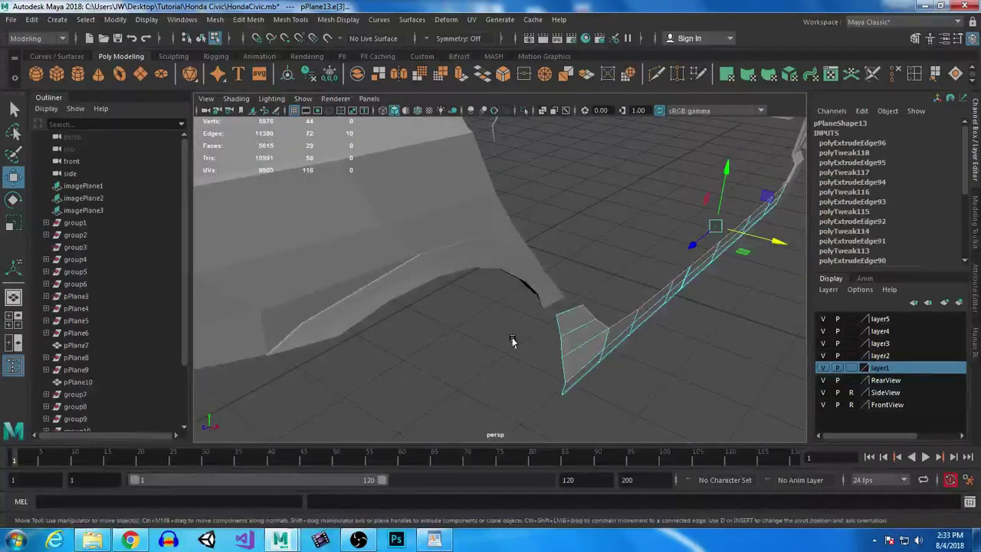
right_drag(575, 331, 504, 190)
alt+drag(588, 363, 518, 328)
alt+right_drag(525, 360, 483, 355)
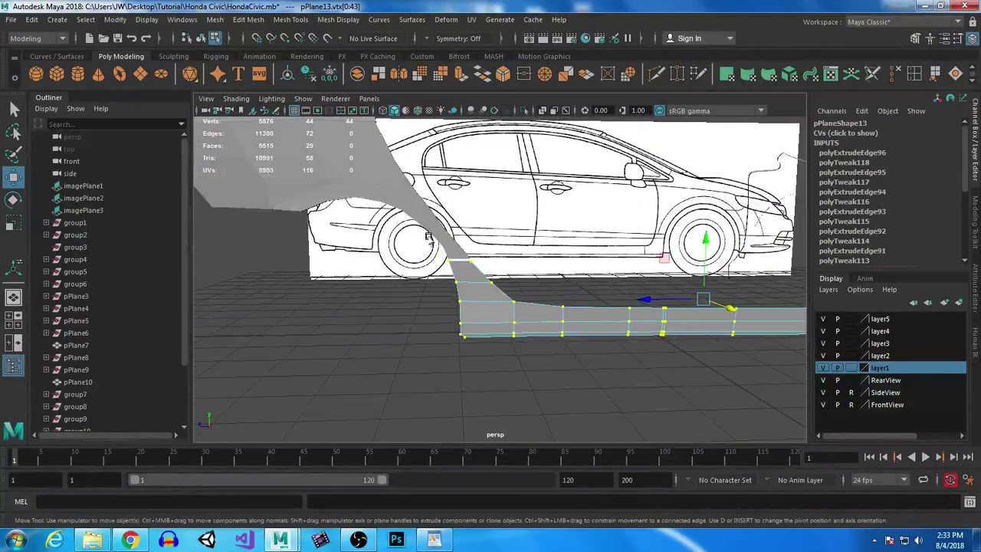
alt+drag(461, 392, 429, 283)
alt+drag(365, 271, 311, 273)
alt+drag(425, 303, 644, 218)
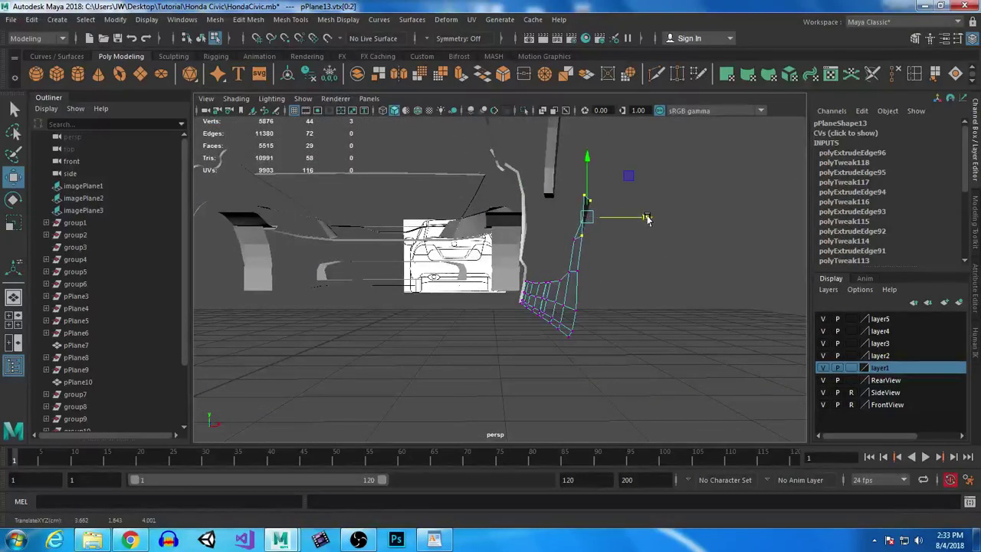
drag(589, 231, 592, 231)
Step: Align the rocker's uppermost rear vertices sideways with the body outline in the front view
alt+drag(591, 231, 567, 335)
key(space)
key(space)
scroll(438, 372, down, 3)
scroll(526, 259, up, 4)
scroll(603, 338, up, 5)
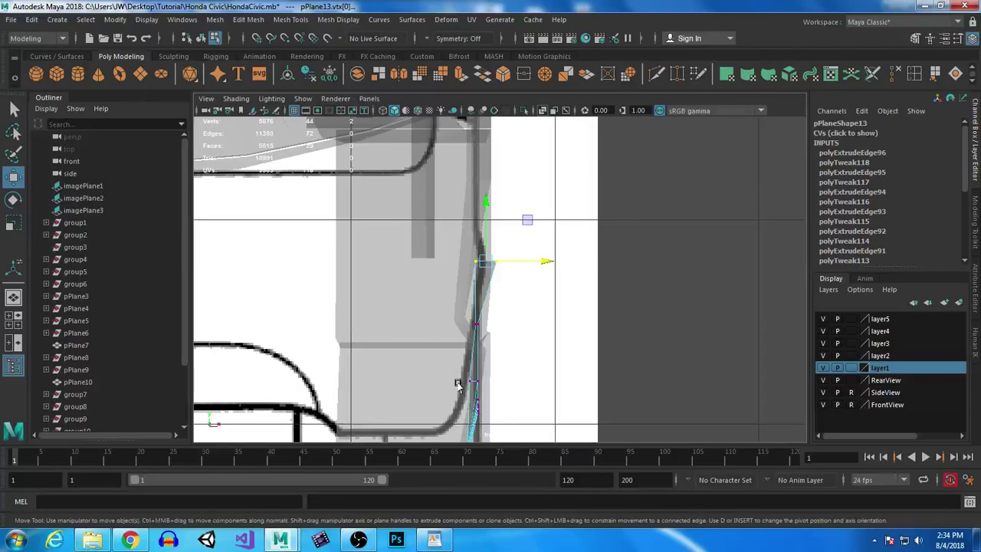
drag(484, 285, 486, 285)
click(497, 262)
drag(555, 260, 539, 260)
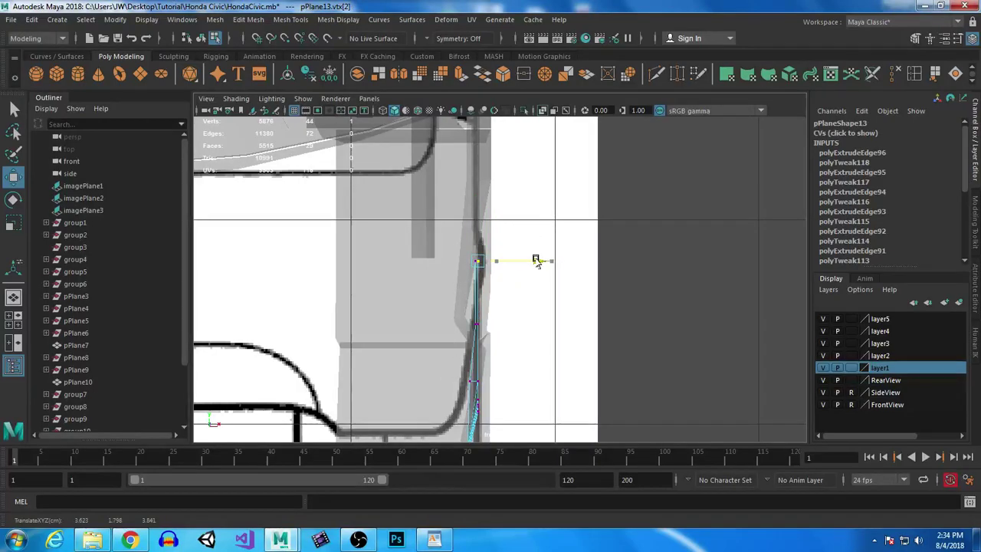
Step: Move the vertex midway down the rocker's rear wheel-side edge slightly outward along X
alt+middle_drag(539, 360, 499, 296)
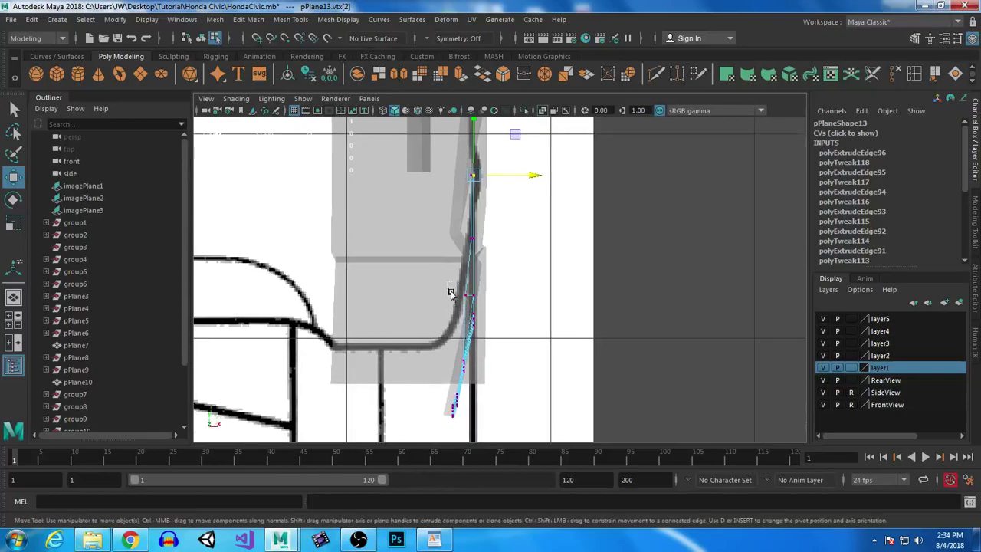
key(space)
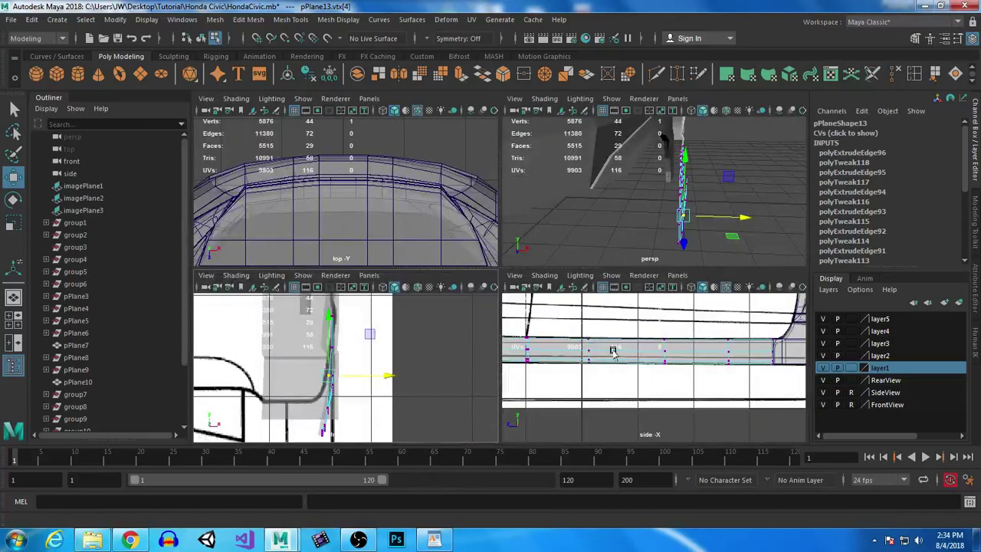
alt+middle_drag(618, 357, 521, 360)
drag(390, 377, 393, 377)
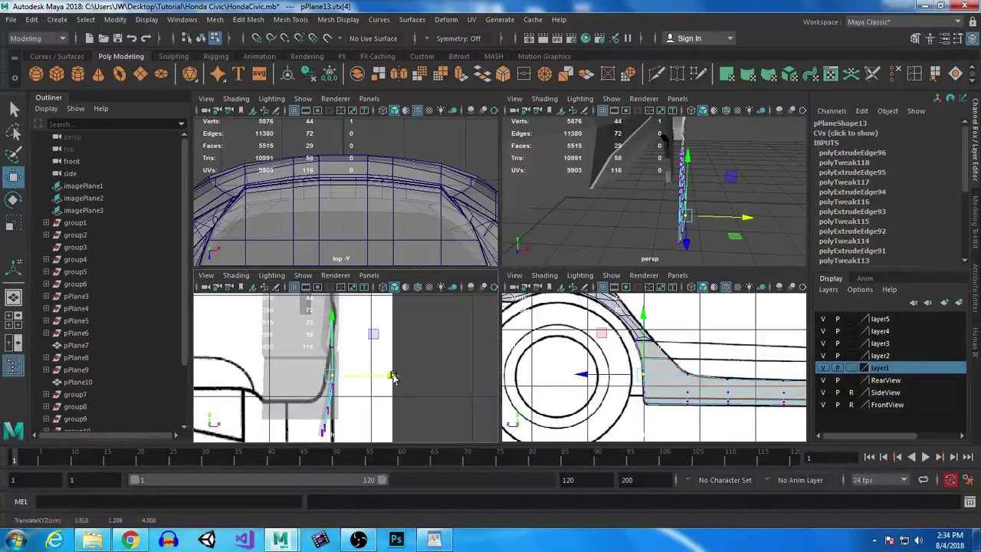
Step: Move the vertex rows at the quarter panel's lower front end progressively outward along X to follow the front-view body outline
click(613, 314)
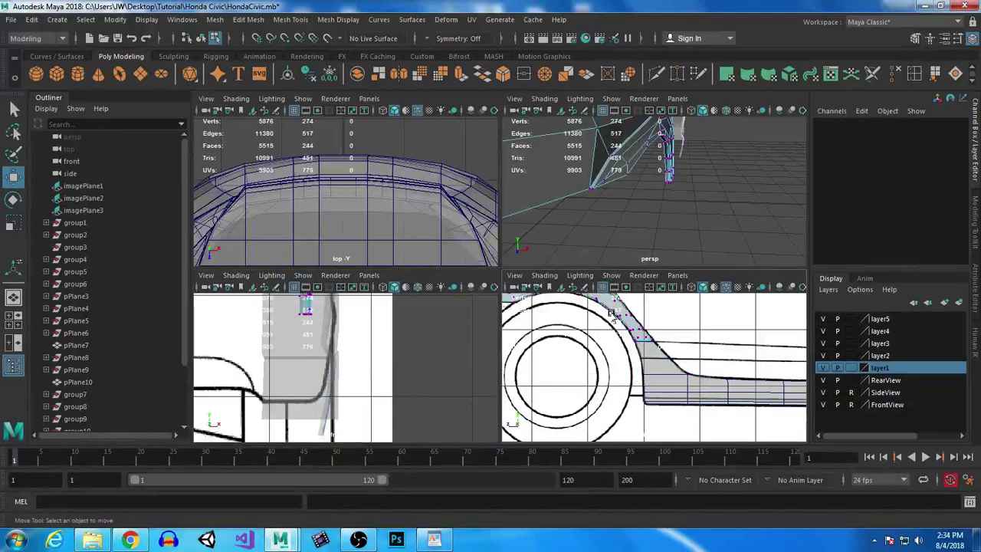
alt+right_drag(477, 330, 449, 428)
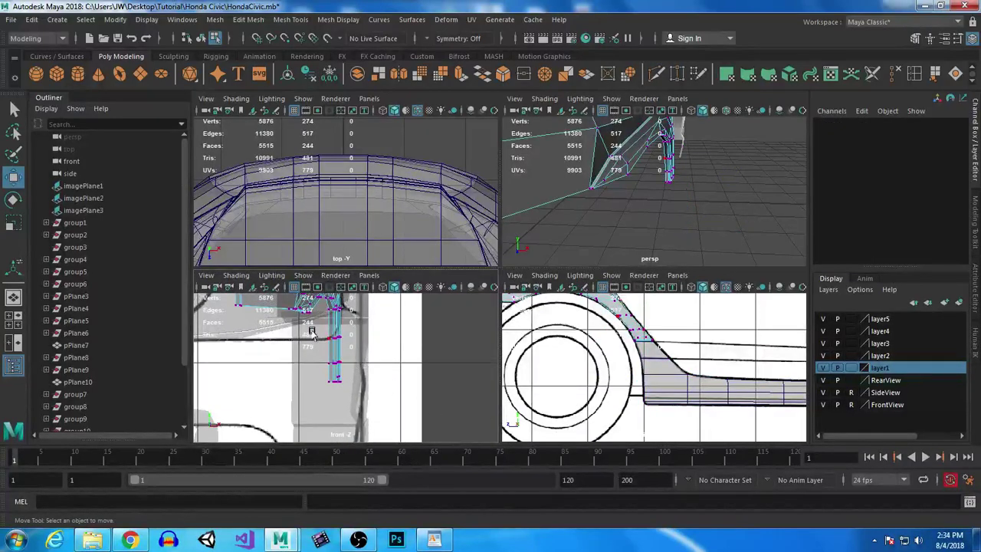
drag(312, 333, 370, 381)
alt+middle_drag(363, 366, 390, 383)
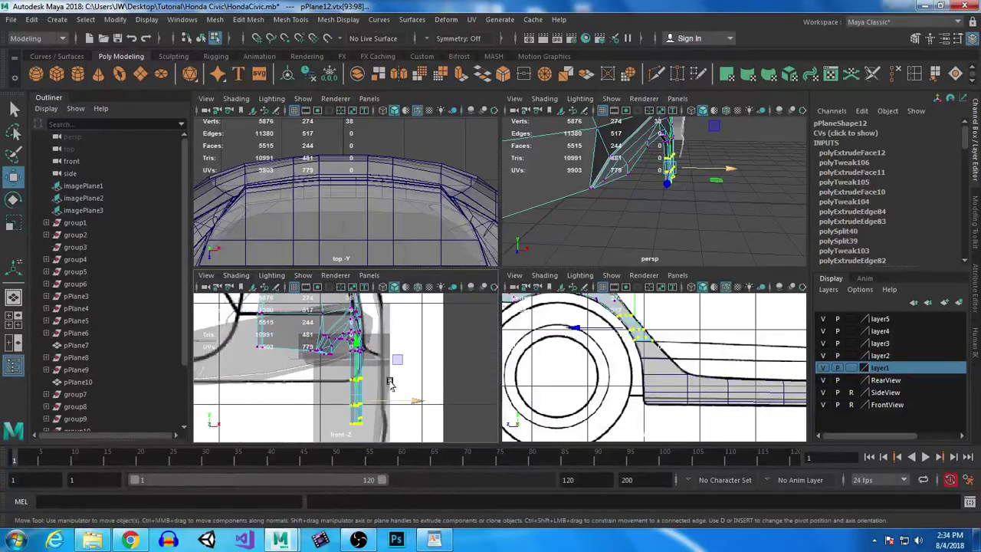
drag(418, 386, 415, 385)
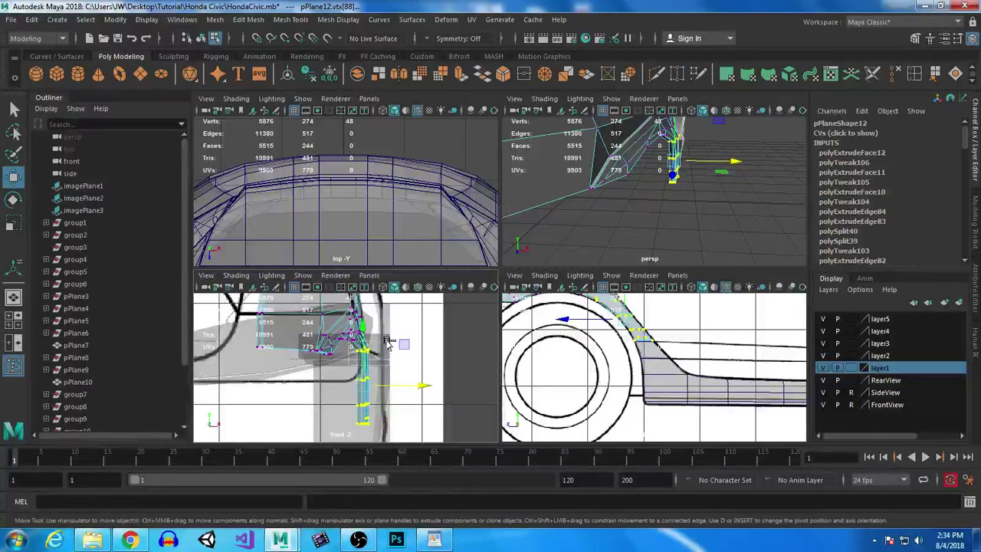
drag(421, 403, 431, 403)
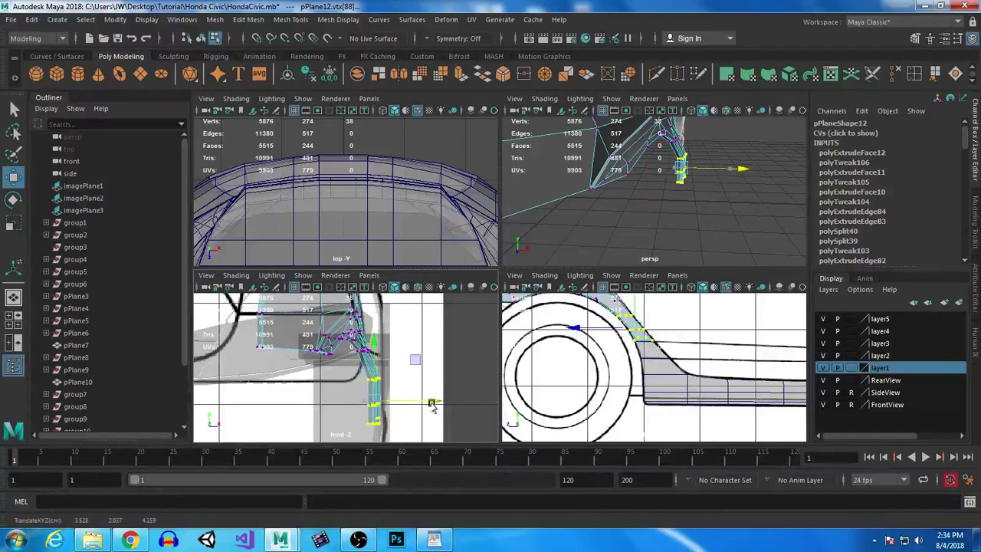
ctrl+drag(349, 368, 438, 414)
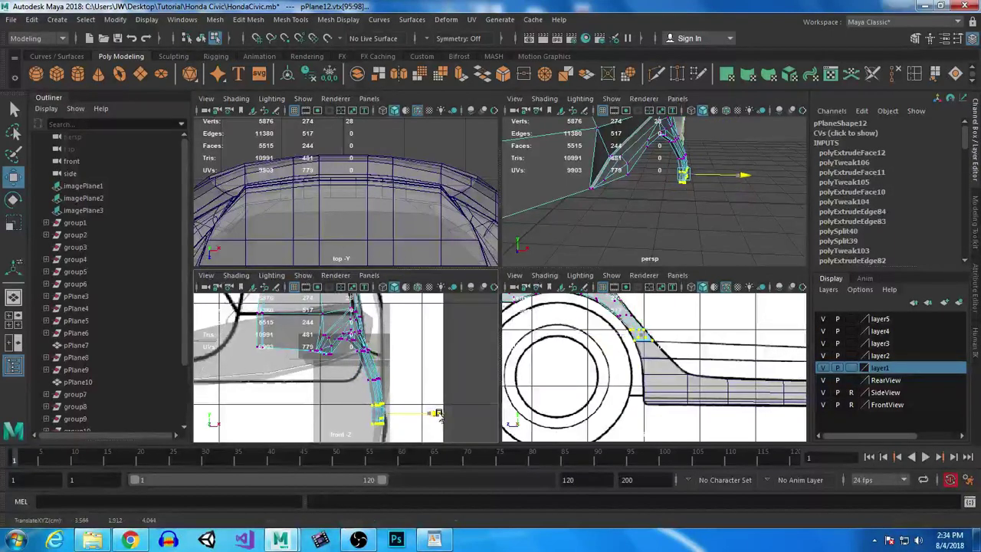
Step: Select the six vertices along the rocker's rear wheel-side edge and adjust them sideways along X
alt+drag(698, 171, 699, 228)
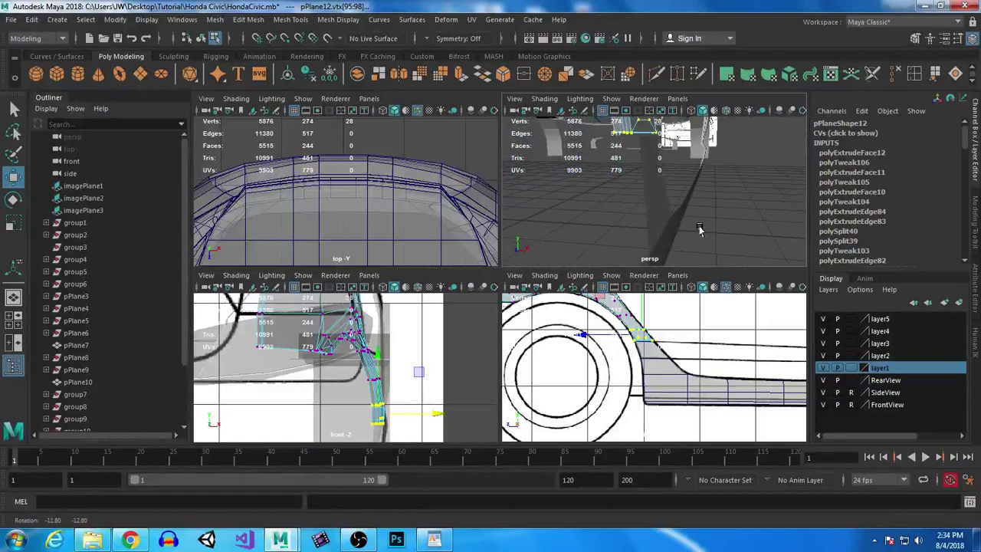
click(642, 166)
alt+drag(641, 164, 597, 215)
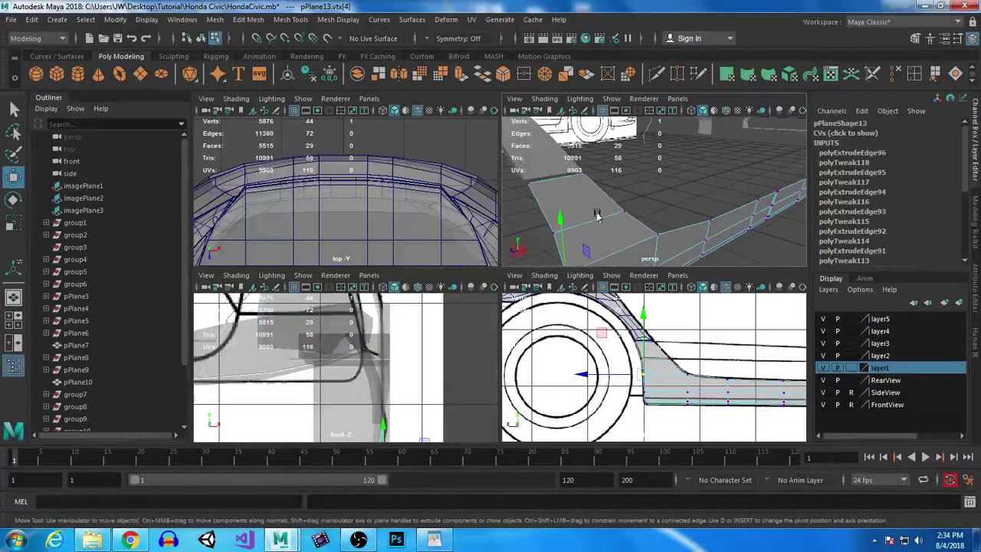
click(529, 183)
alt+drag(528, 182, 536, 144)
alt+drag(582, 259, 743, 258)
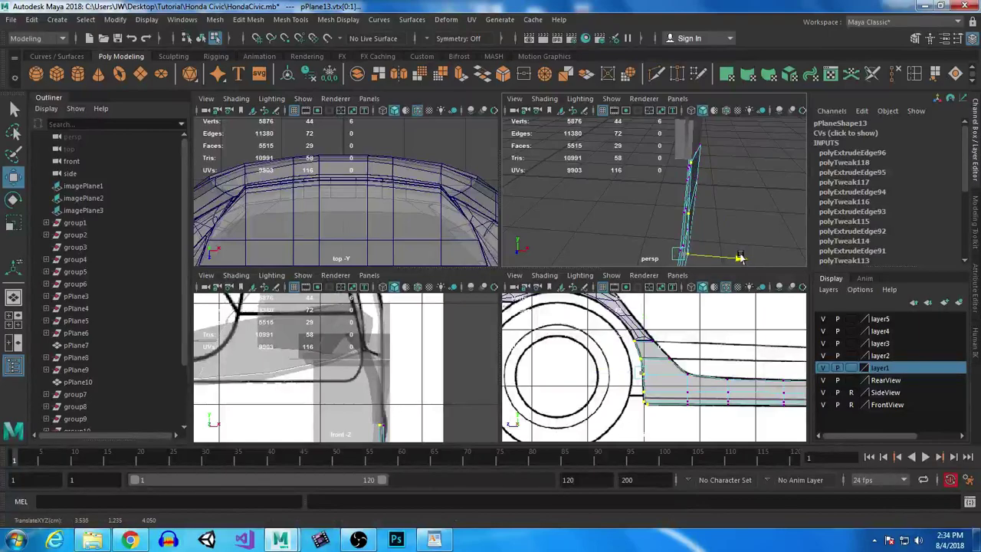
Step: Adjust the front corner vertex of the rocker's uppermost rear end along X to meet the quarter panel
alt+drag(718, 175, 537, 146)
alt+middle_drag(537, 146, 605, 186)
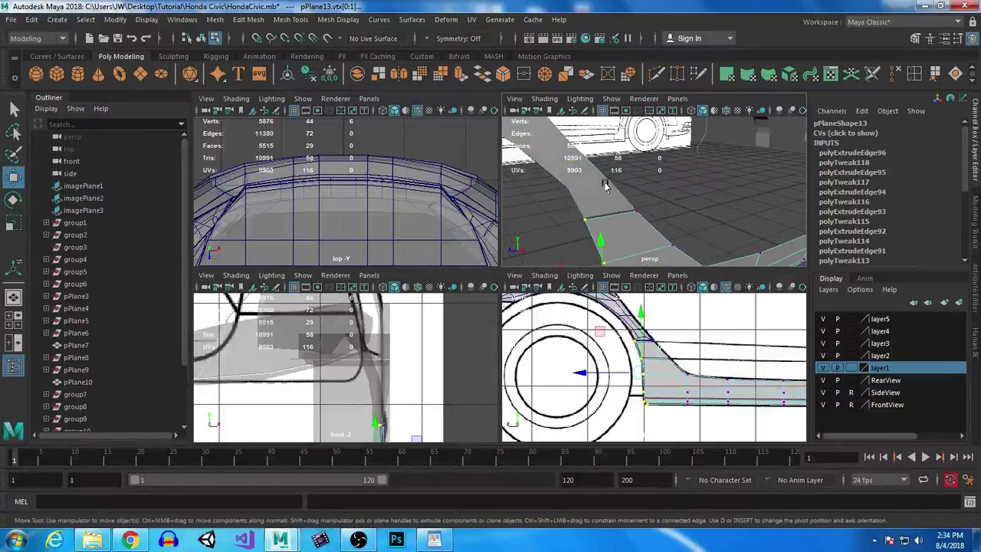
drag(654, 221, 657, 223)
mouse_move(656, 223)
alt+mouse_down()
mouse_move(688, 228)
mouse_move(639, 212)
mouse_move(663, 217)
alt+mouse_up()
drag(697, 181, 709, 183)
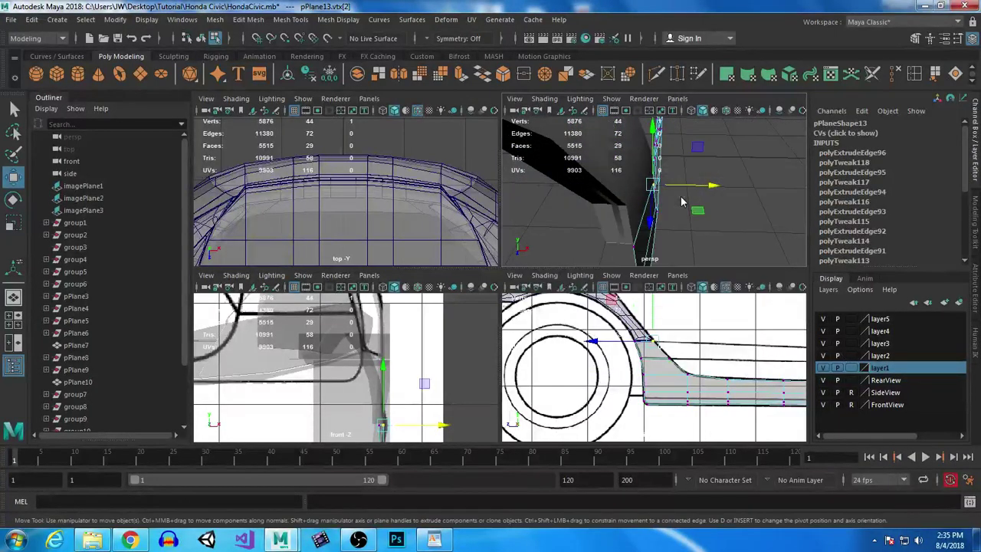
key(space)
alt+drag(664, 214, 369, 167)
alt+middle_drag(370, 165, 529, 289)
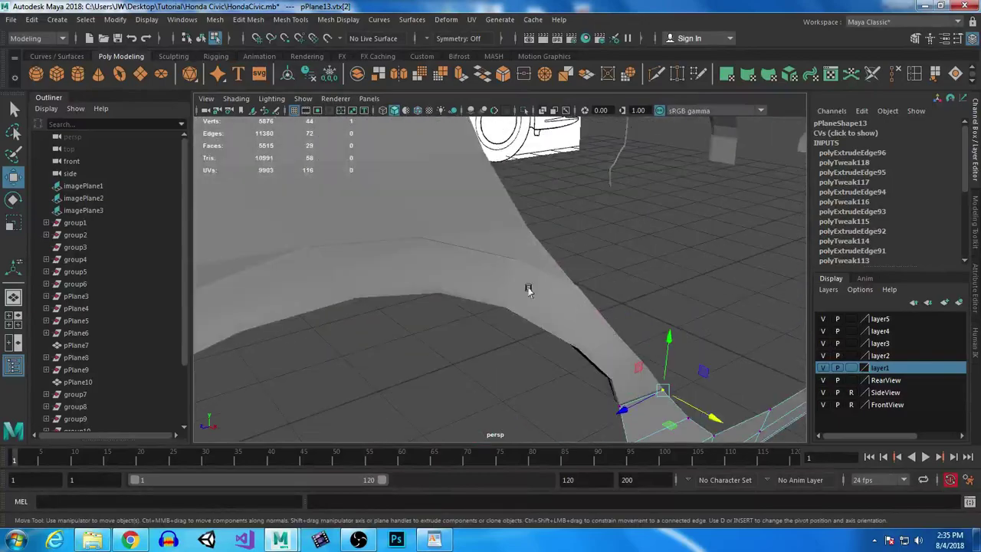
click(494, 264)
alt+drag(346, 356, 464, 277)
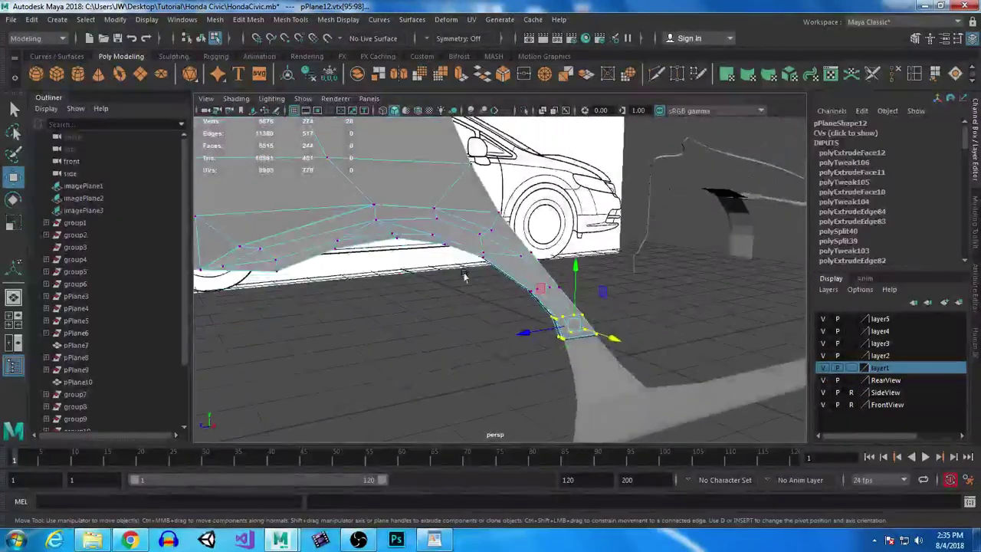
right_drag(497, 250, 497, 299)
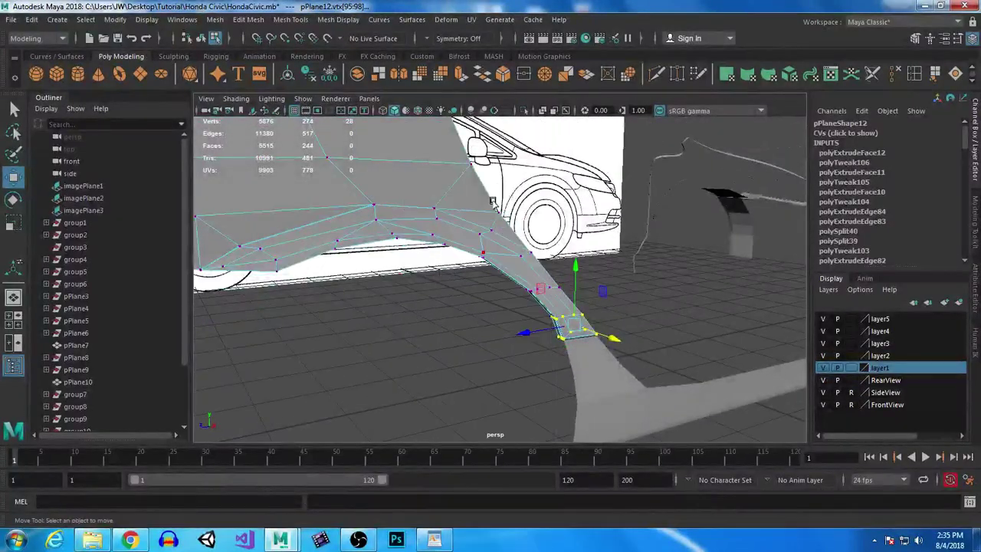
click(567, 323)
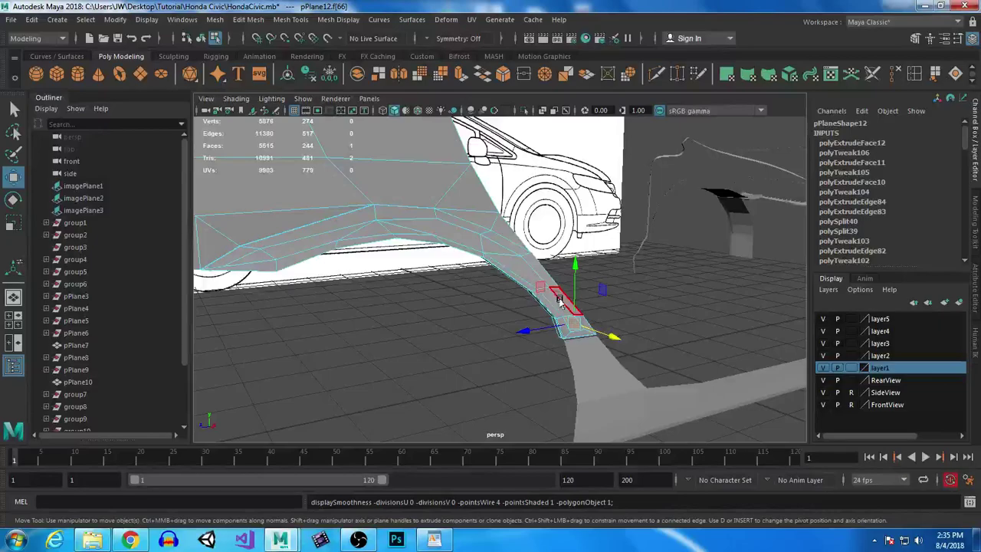
key(q)
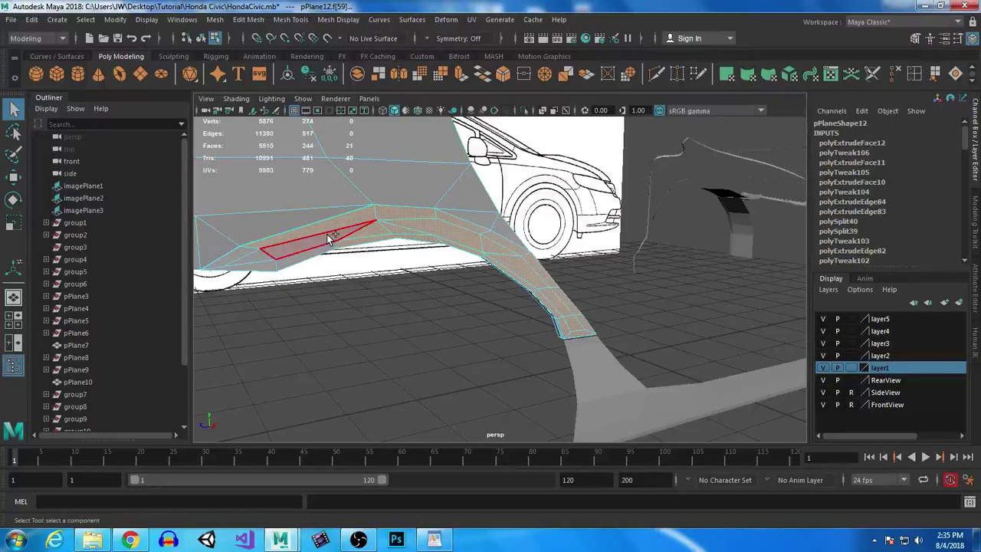
alt+drag(357, 314, 468, 306)
click(436, 247)
Step: Select the quarter panel vertices around the top of the rear wheel arch and move them along X
right_drag(436, 248, 384, 201)
alt+drag(376, 283, 391, 268)
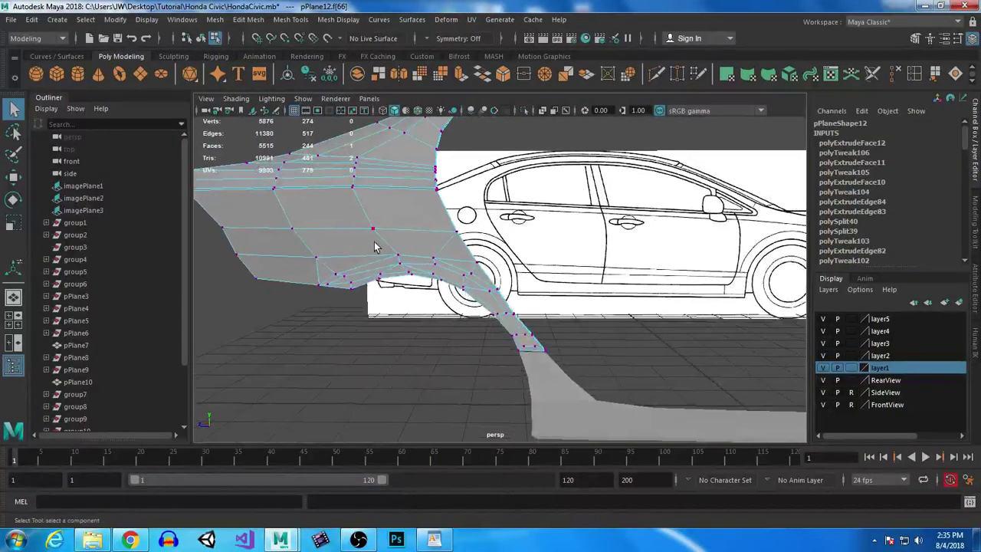
drag(421, 300, 423, 303)
alt+drag(437, 336, 529, 374)
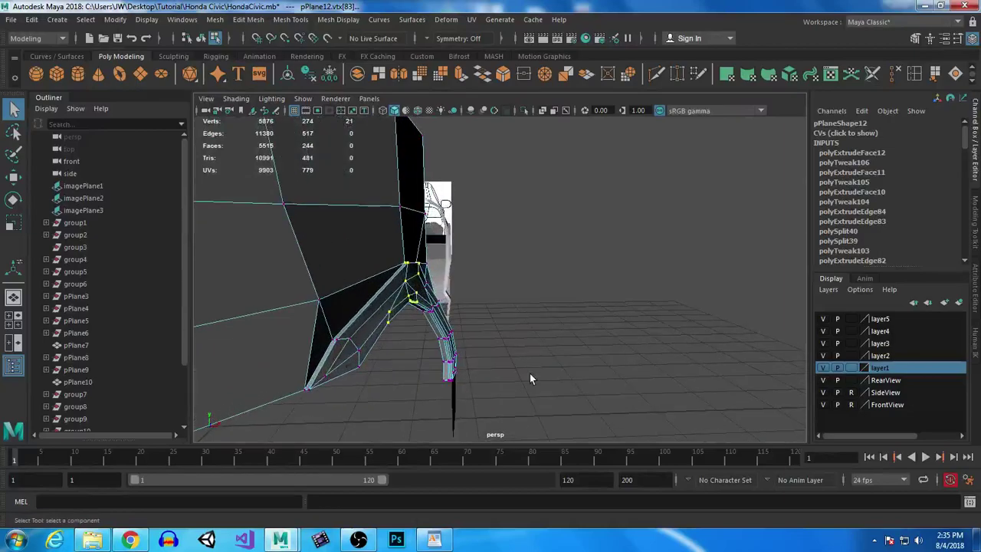
key(w)
drag(459, 285, 354, 298)
drag(499, 273, 500, 276)
Step: Adjust one vertex on the wheel arch's front slope and one near its crest individually along X
alt+drag(493, 320, 539, 341)
alt+drag(431, 276, 468, 298)
alt+drag(552, 318, 571, 328)
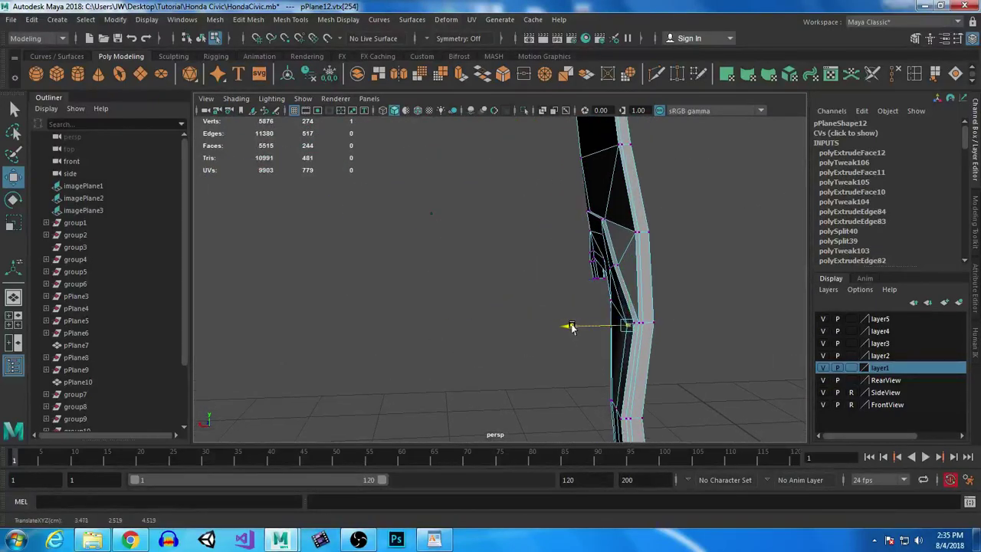
alt+drag(562, 378, 622, 357)
click(351, 222)
alt+drag(352, 222, 379, 270)
drag(441, 218, 443, 222)
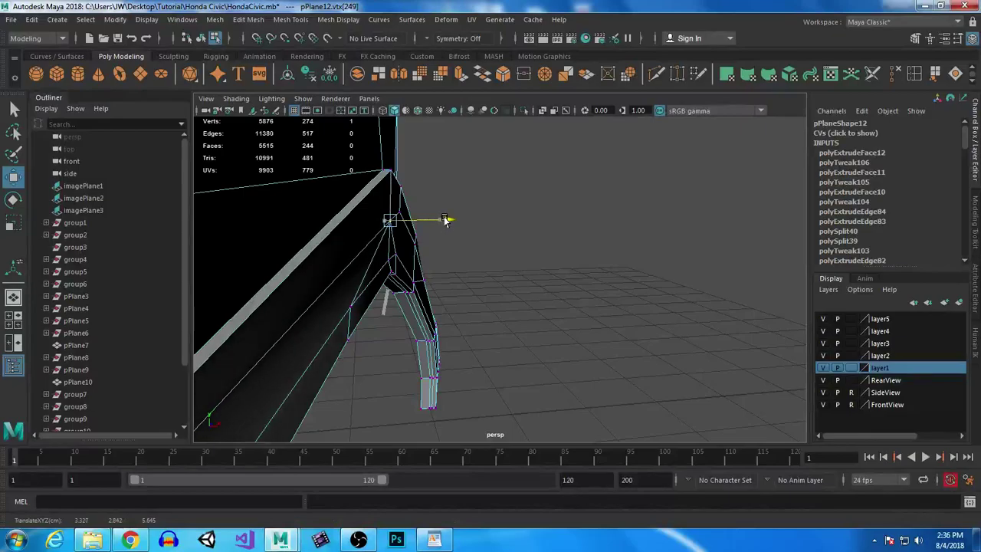
Step: Move the upper wheel arch vertex just forward of the crest slightly along X
alt+drag(456, 305, 395, 275)
click(464, 215)
alt+drag(553, 335, 449, 337)
drag(514, 216, 510, 215)
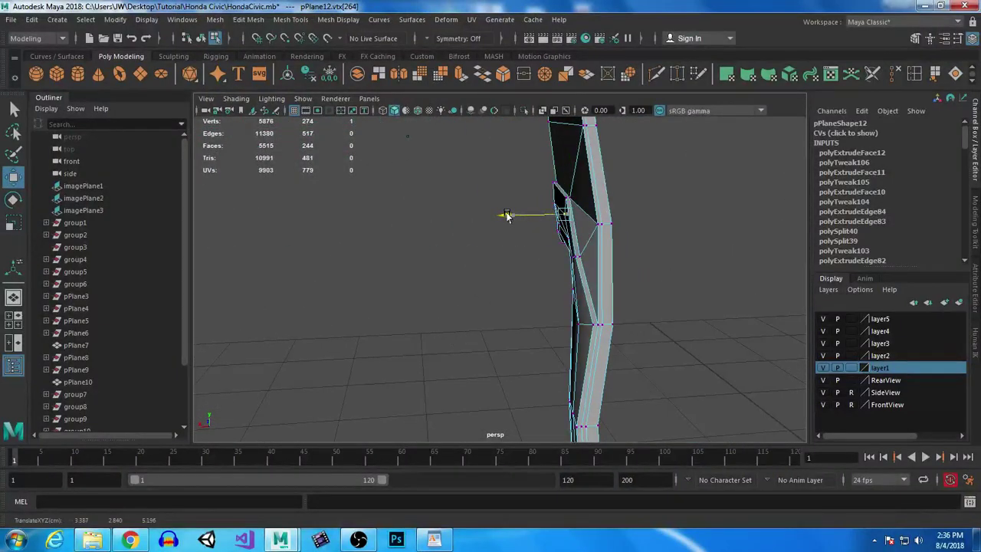
Step: Preview the quarter panel smoothed and deselected, and examine the curvature around the rear wheel arch
alt+drag(525, 275, 502, 293)
right_drag(442, 187, 499, 168)
key(3)
click(469, 385)
alt+drag(539, 357, 382, 351)
alt+right_drag(398, 296, 513, 349)
Step: Select the vertex just above the wheel opening's rim on the smoothed panel and move it inward along X
click(485, 244)
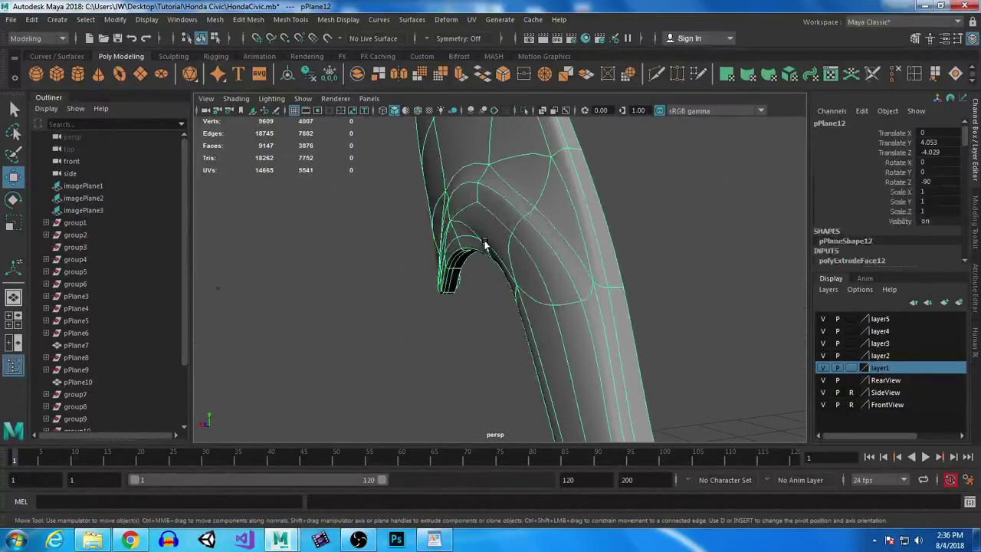
right_drag(482, 240, 425, 175)
click(480, 238)
drag(415, 233, 423, 233)
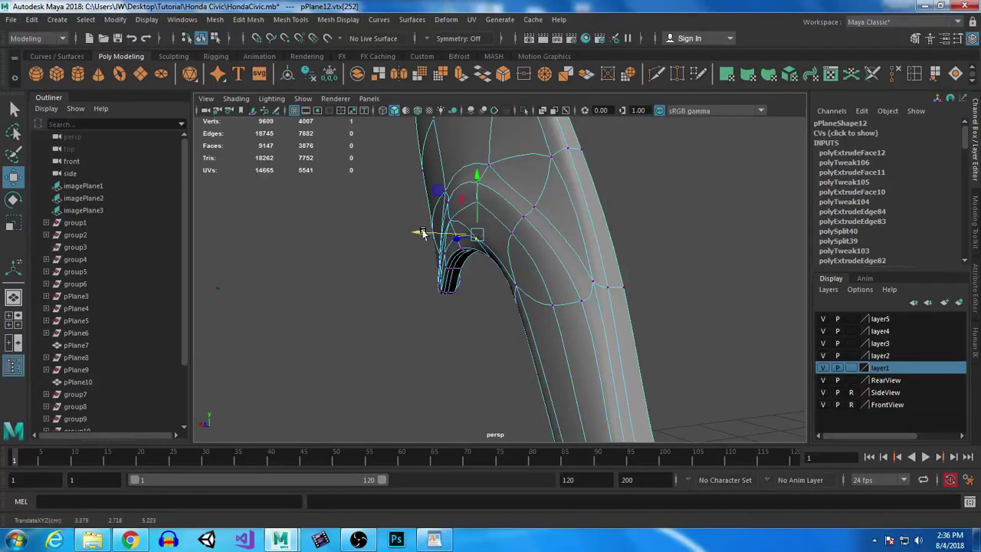
Step: Return to the unsmoothed mesh and cut an edge from the vertex above the wheel opening's rim to the arch vertex above it
key(1)
alt+drag(449, 308, 453, 273)
alt+right_drag(453, 273, 504, 240)
alt+drag(504, 240, 523, 321)
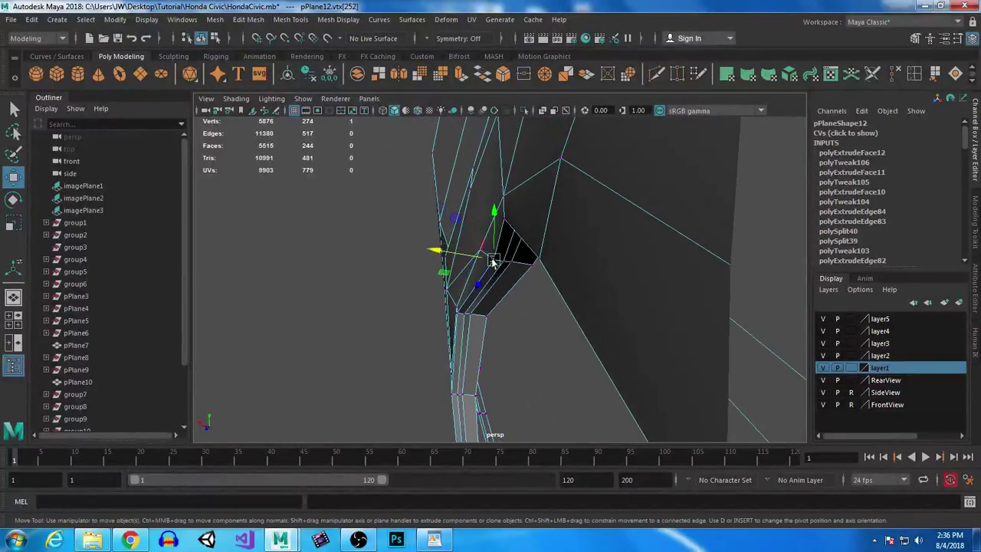
alt+drag(436, 255, 412, 276)
alt+drag(409, 340, 467, 349)
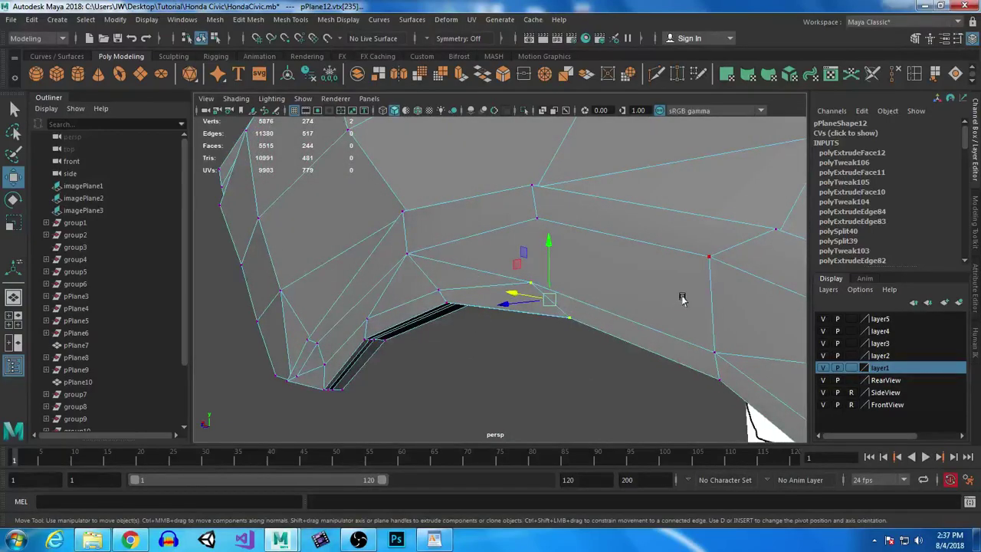
click(656, 74)
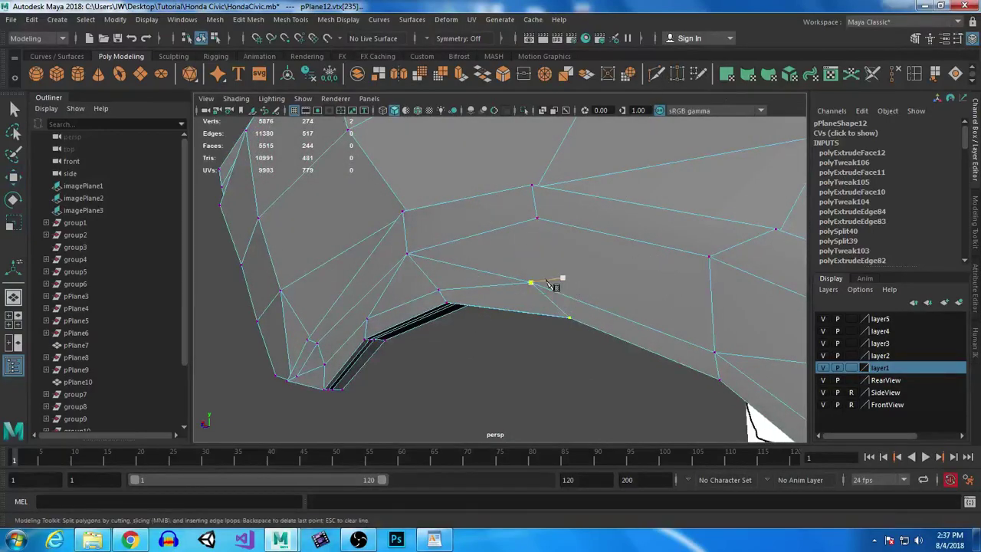
key(Return)
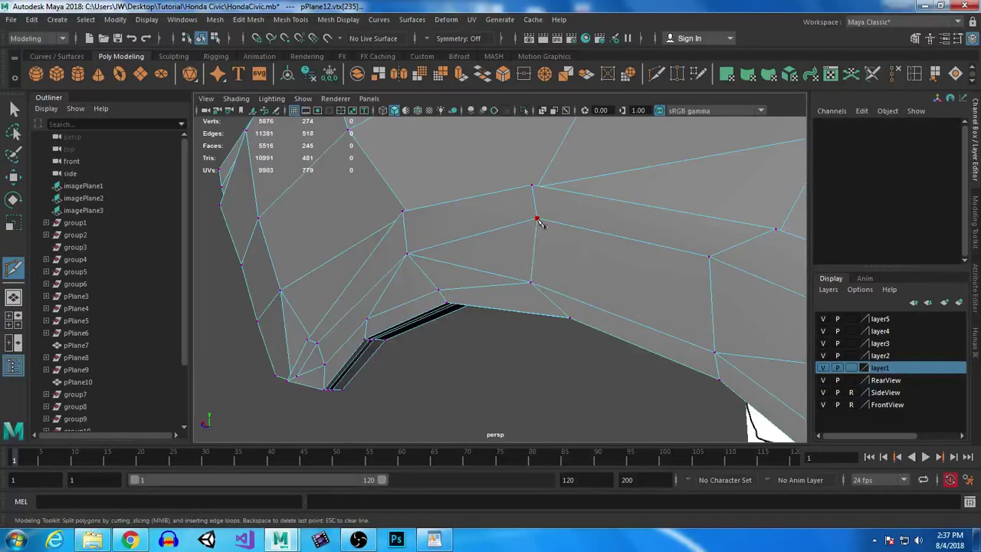
Step: Select the two vertices at and just above the wheel opening's rim and move them together along X
alt+drag(611, 316, 500, 303)
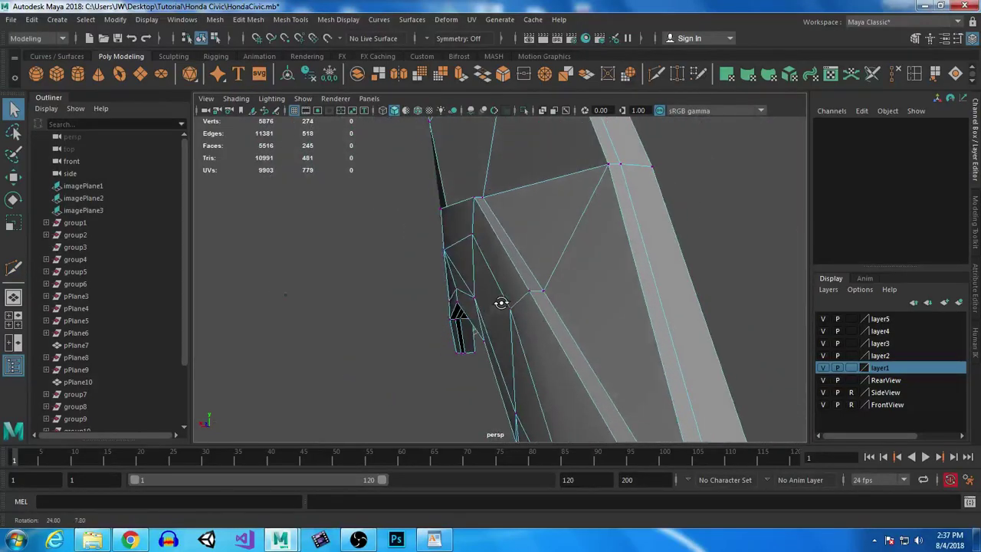
click(475, 302)
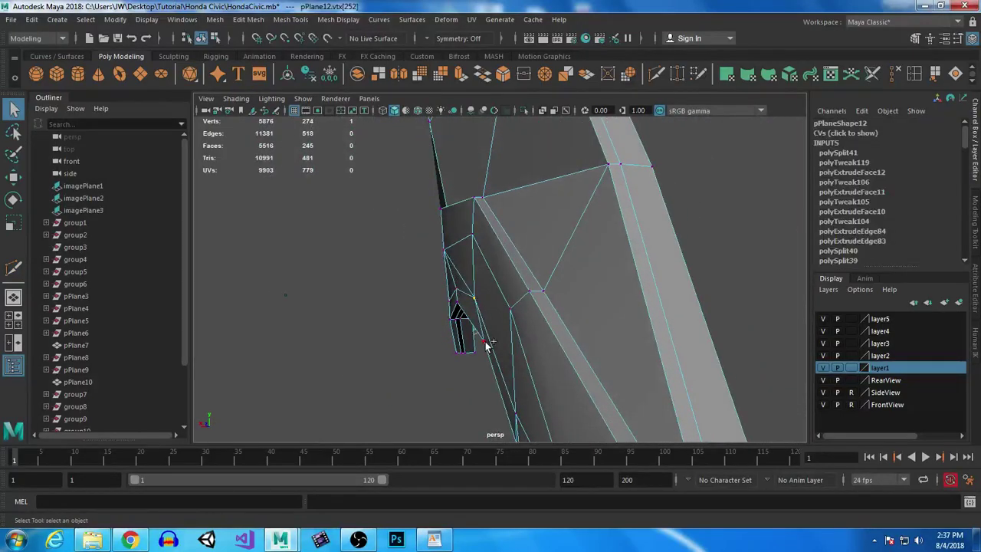
key(w)
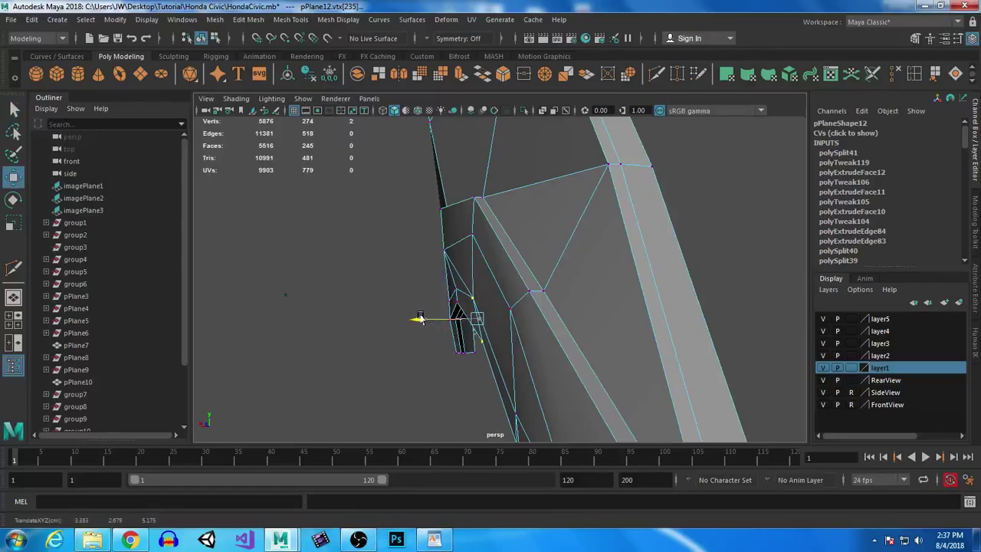
Step: Adjust the neighbouring vertex on the wheel arch's lower band individually along X
alt+drag(438, 350, 597, 289)
alt+drag(569, 364, 585, 351)
drag(585, 276, 592, 278)
Step: Switch the quarter panel to smooth preview and examine the reshaped wheel arch without component wireframes
alt+drag(673, 361, 439, 288)
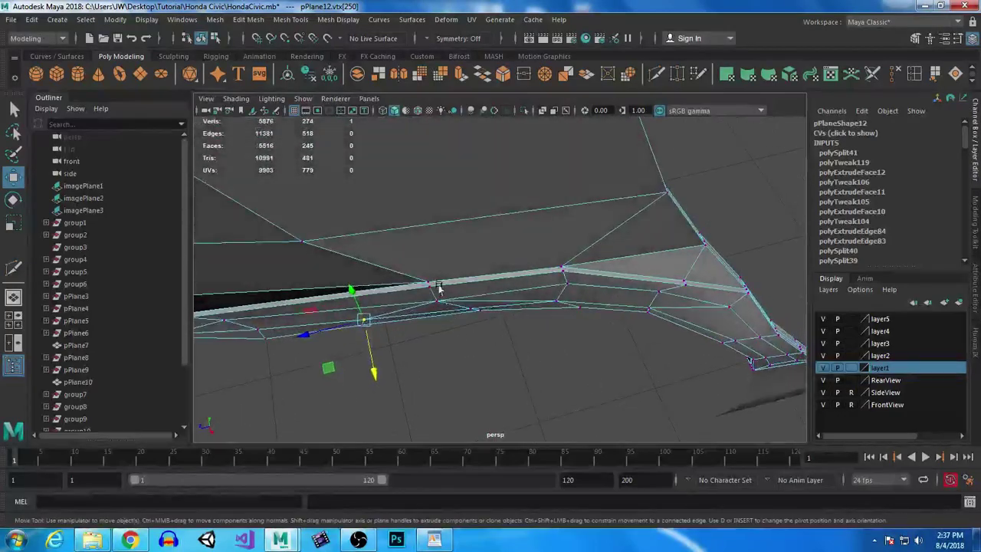
alt+drag(415, 332, 529, 336)
alt+middle_drag(529, 336, 543, 325)
alt+drag(542, 326, 528, 287)
key(3)
right_drag(580, 253, 628, 175)
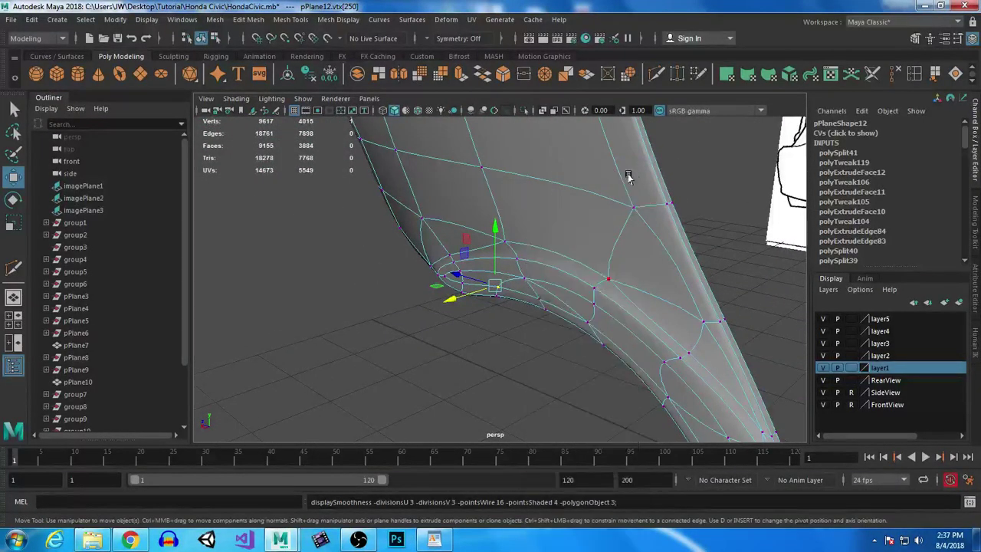
click(539, 396)
alt+drag(539, 396, 471, 370)
scroll(437, 352, up, 5)
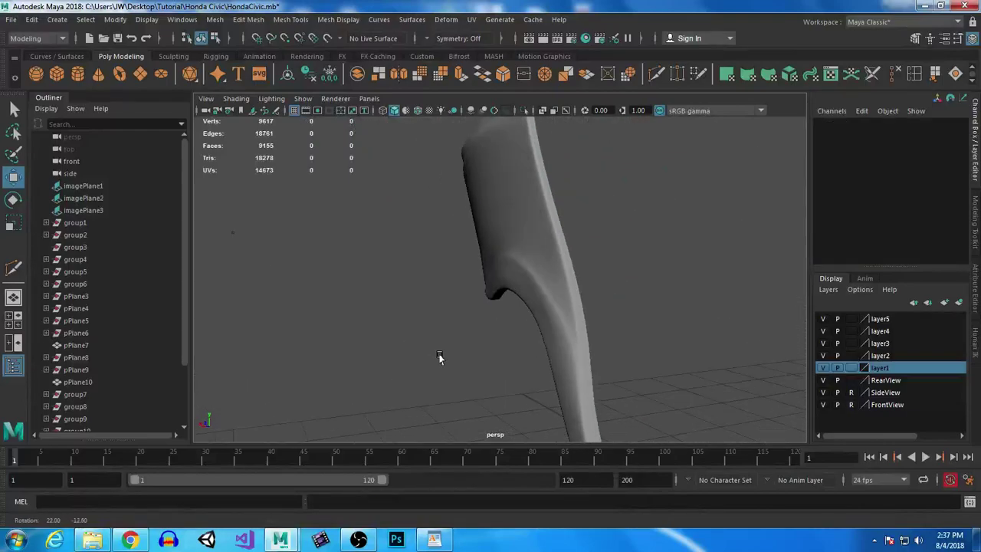
Step: Nudge the quarter panel's vertex just above the wheel opening's rim slightly along X and return to object mode
click(519, 301)
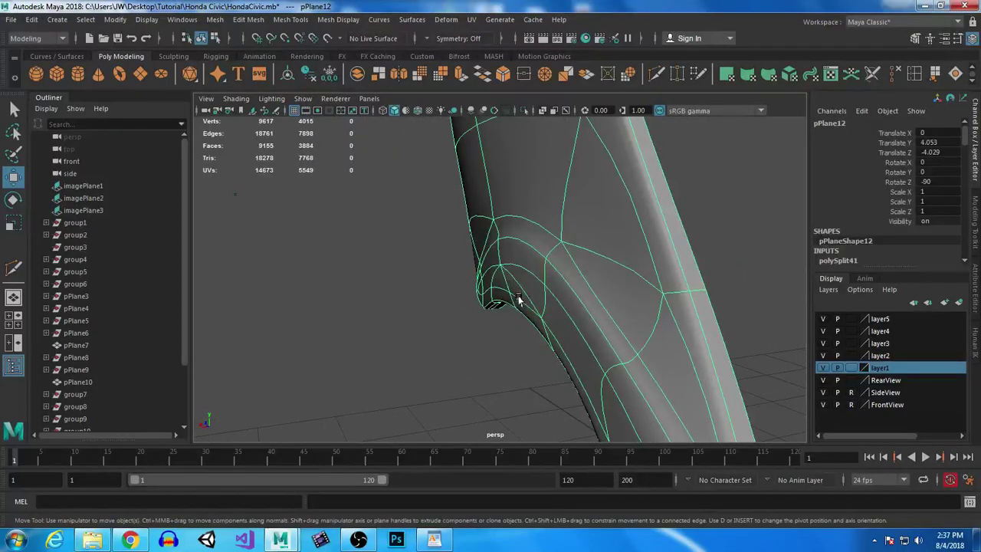
right_drag(505, 275, 469, 186)
click(501, 267)
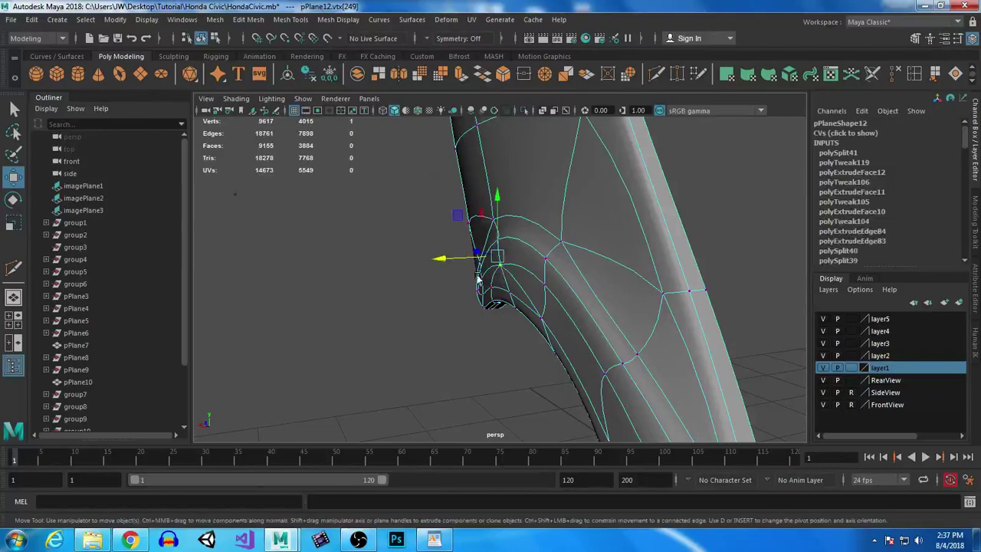
drag(439, 258, 443, 258)
right_drag(603, 186, 656, 168)
click(534, 366)
Step: Extrude the rocker panel's outer border edges twice along X toward the car's interior, first by a tiny amount and again much deeper
alt+drag(525, 377, 656, 347)
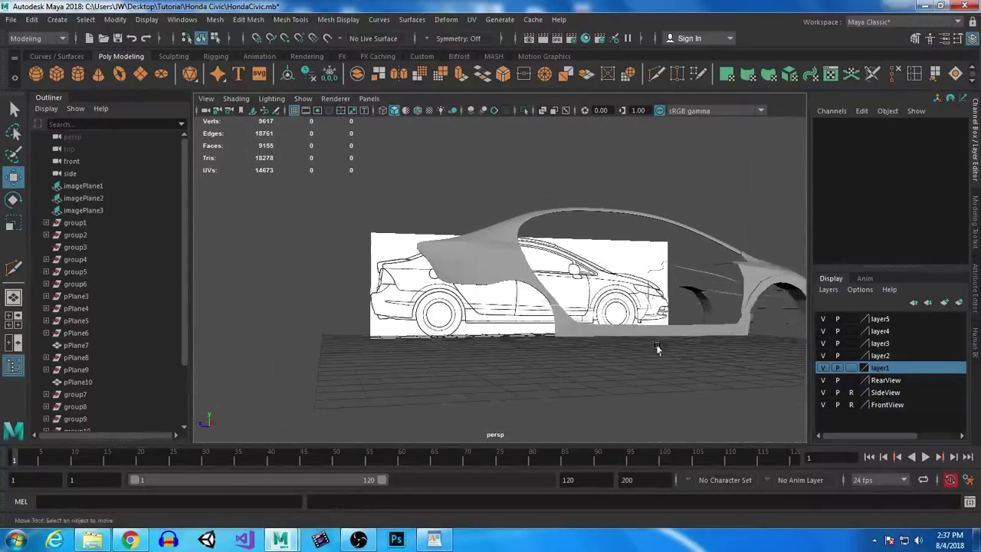
alt+middle_drag(656, 347, 404, 219)
alt+right_drag(404, 219, 609, 333)
alt+drag(479, 270, 600, 331)
click(468, 272)
right_drag(466, 271, 464, 152)
double_click(482, 253)
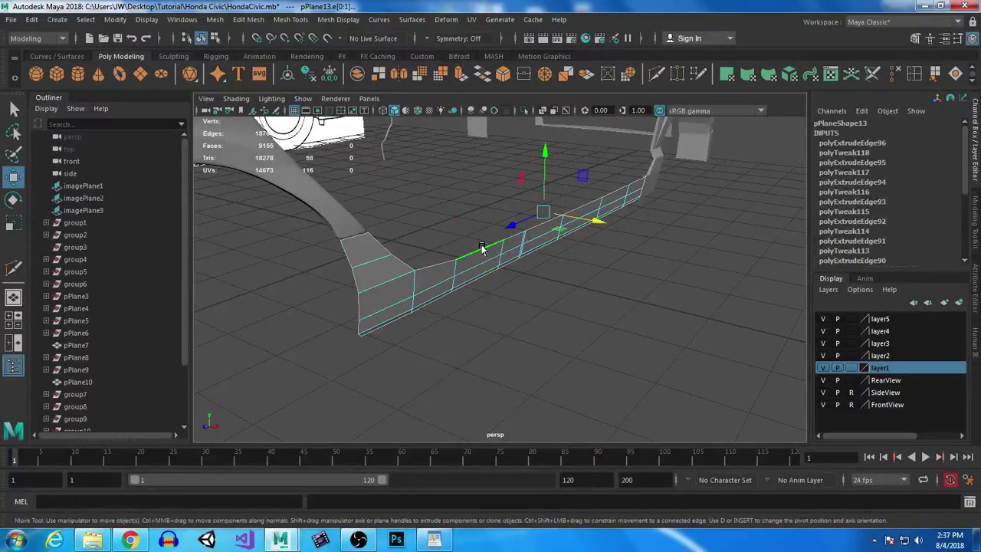
click(467, 79)
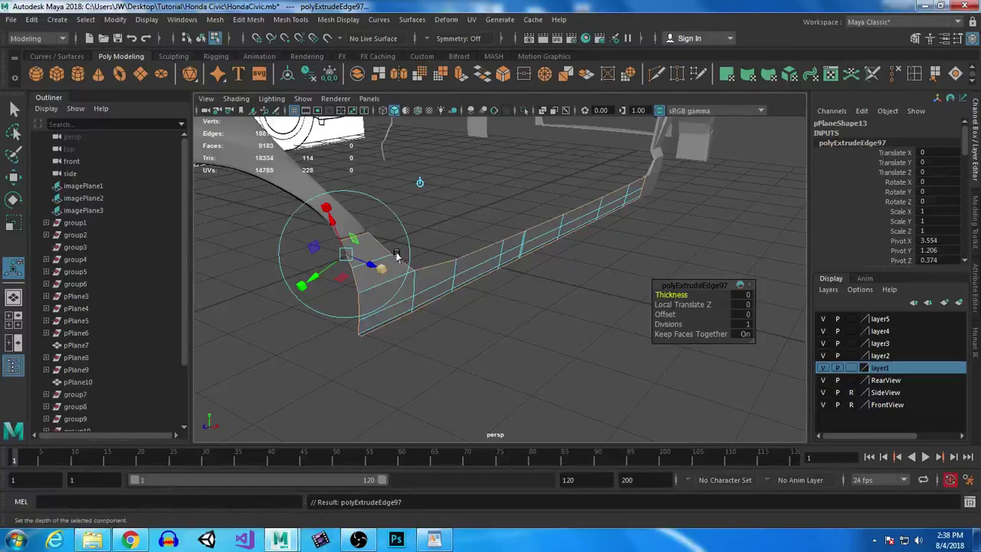
key(w)
click(554, 243)
drag(595, 222, 595, 222)
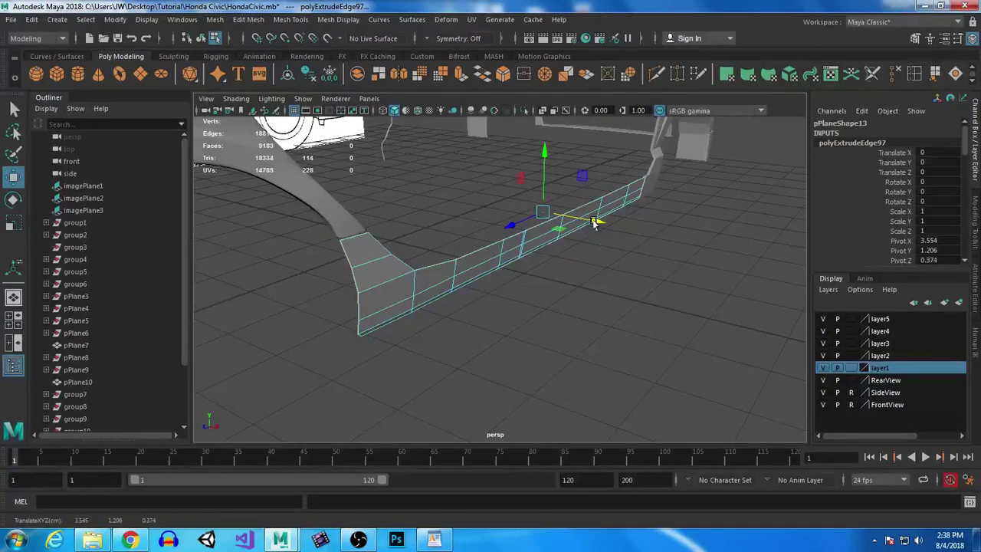
shift+drag(596, 223, 546, 211)
Step: Return the rocker panel to object mode and show it in smooth preview, examining its rear end
right_drag(479, 248, 534, 169)
key(3)
click(637, 350)
alt+drag(638, 351, 519, 306)
alt+middle_drag(491, 285, 528, 337)
alt+drag(528, 337, 592, 305)
Step: Insert edge loops on the rocker panel close to its upper rear end and its front end
click(520, 338)
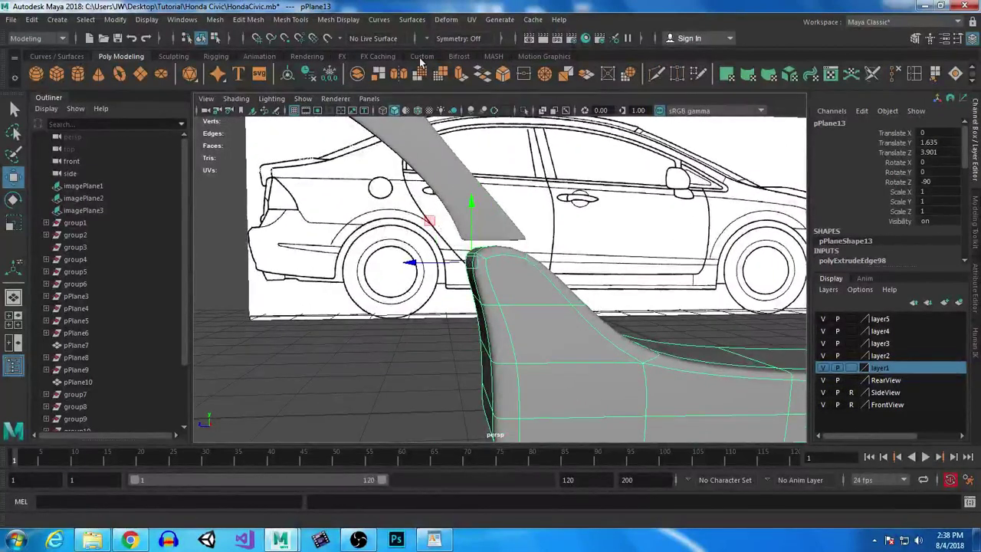
key(g)
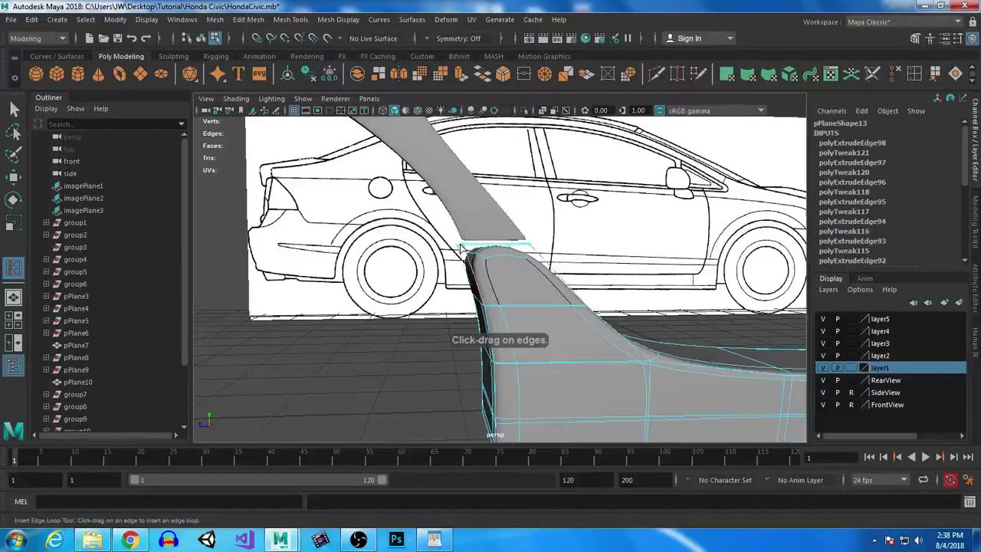
click(461, 250)
alt+drag(555, 301, 524, 325)
alt+middle_drag(663, 254, 478, 252)
alt+drag(478, 252, 536, 230)
alt+right_drag(567, 322, 630, 334)
click(520, 293)
click(519, 294)
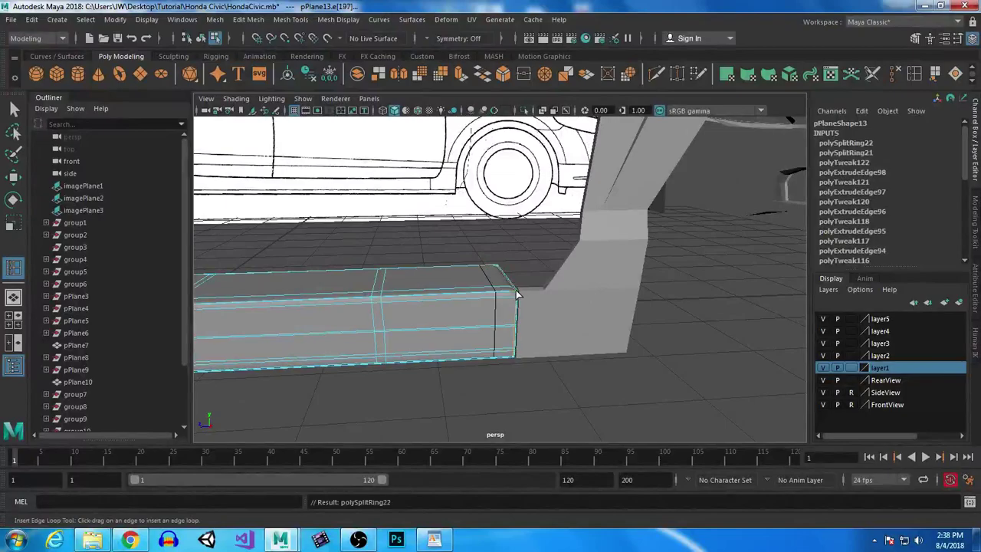
alt+drag(591, 390, 382, 324)
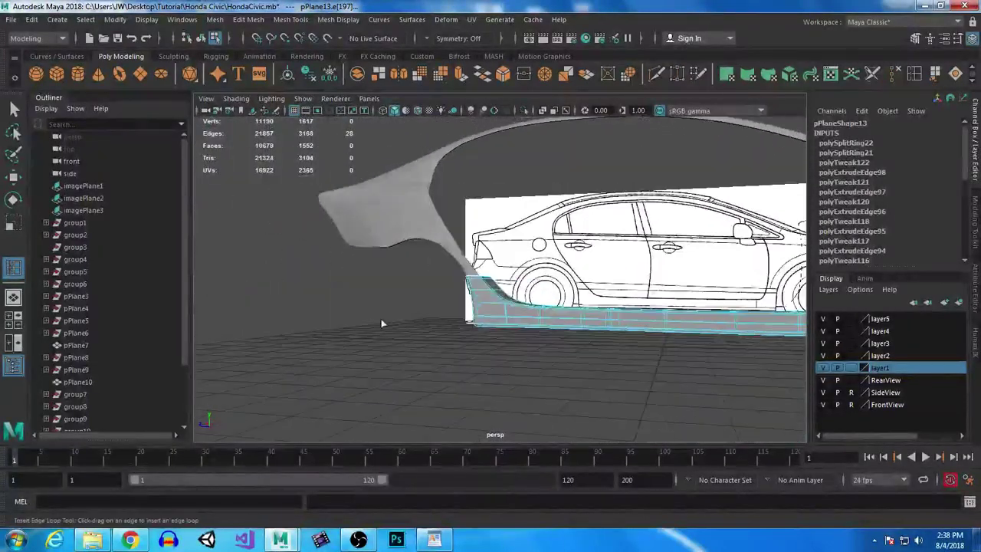
click(14, 110)
Step: Insert an edge loop on the quarter panel's roof pillar close to its front end at the fender, and return to object mode
click(415, 217)
alt+drag(414, 192, 427, 284)
alt+drag(511, 276, 414, 267)
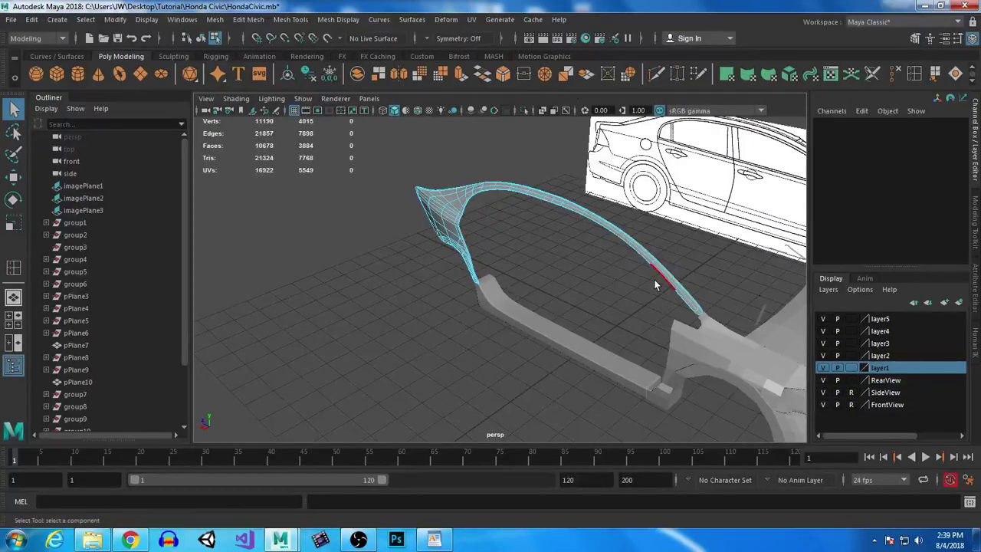
alt+middle_drag(655, 279, 521, 225)
alt+right_drag(521, 226, 673, 302)
alt+middle_drag(673, 302, 397, 380)
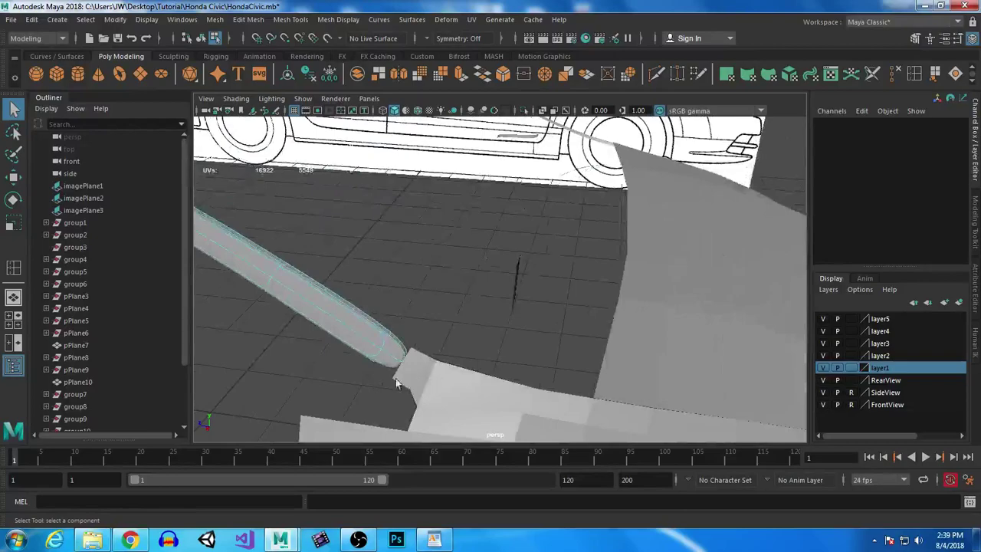
click(13, 267)
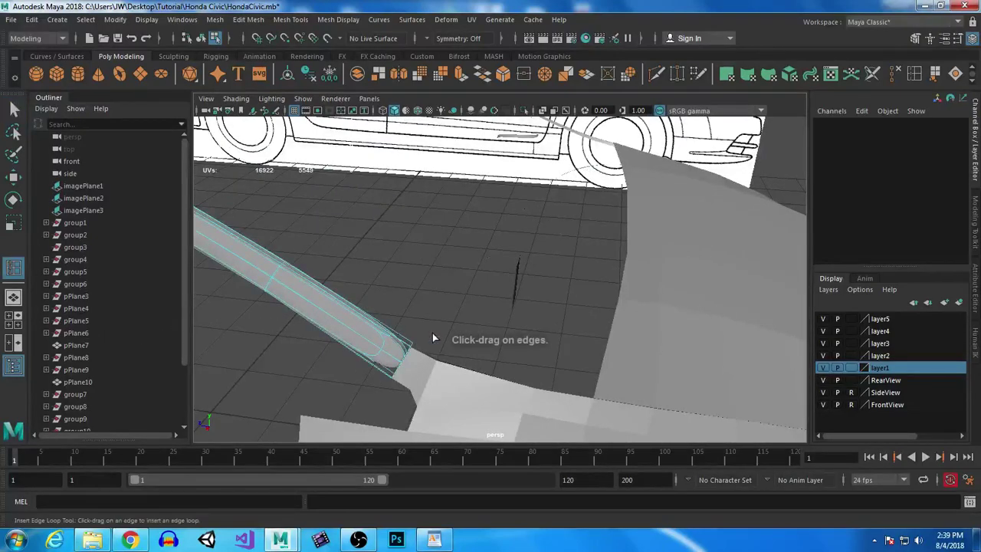
click(409, 346)
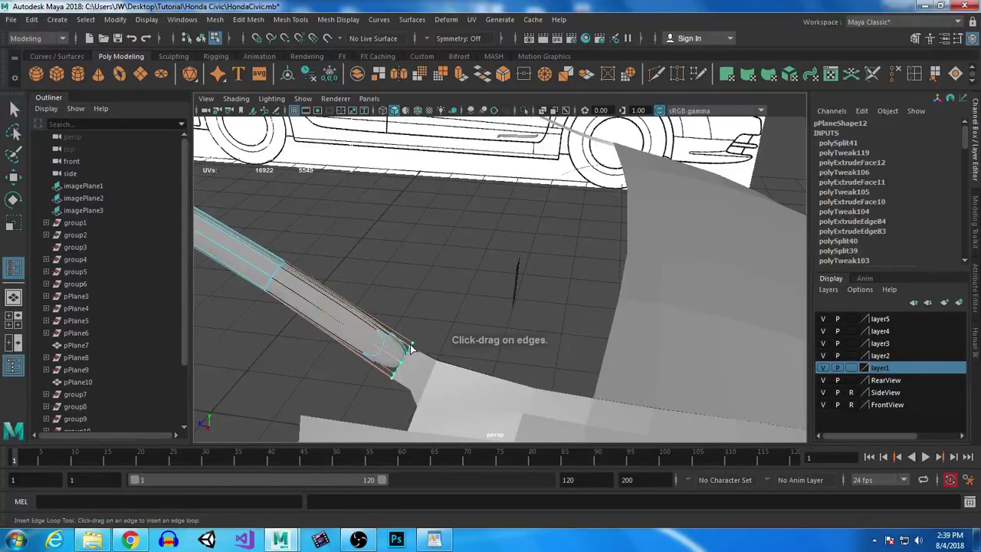
click(409, 349)
key(q)
right_drag(286, 187, 342, 172)
click(394, 310)
Step: Show the front fender in smooth preview
alt+drag(394, 310, 457, 300)
click(548, 309)
key(3)
click(332, 312)
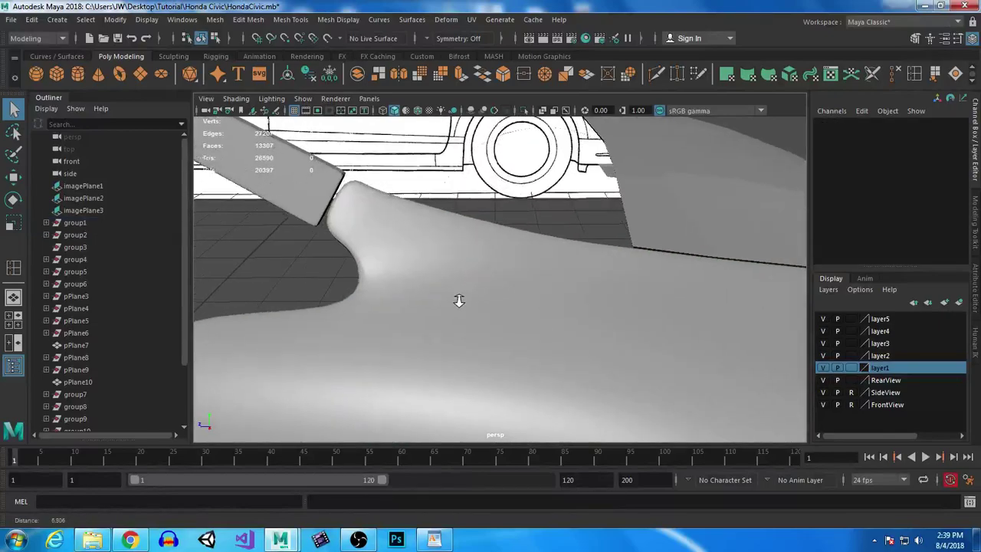
Step: Insert an edge loop on the front fender right beside its edge that meets the roof pillar, and return to object mode
click(415, 273)
click(14, 266)
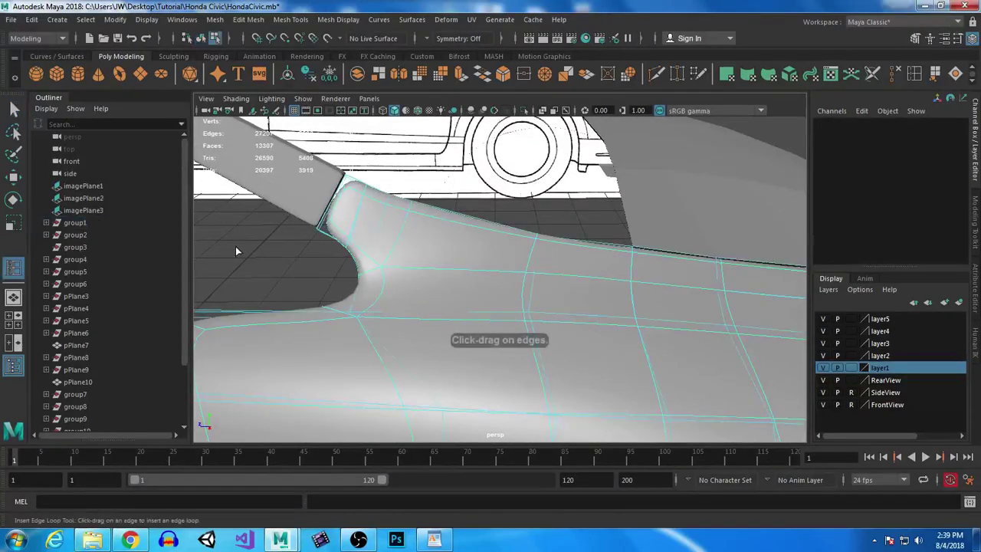
drag(326, 236, 319, 234)
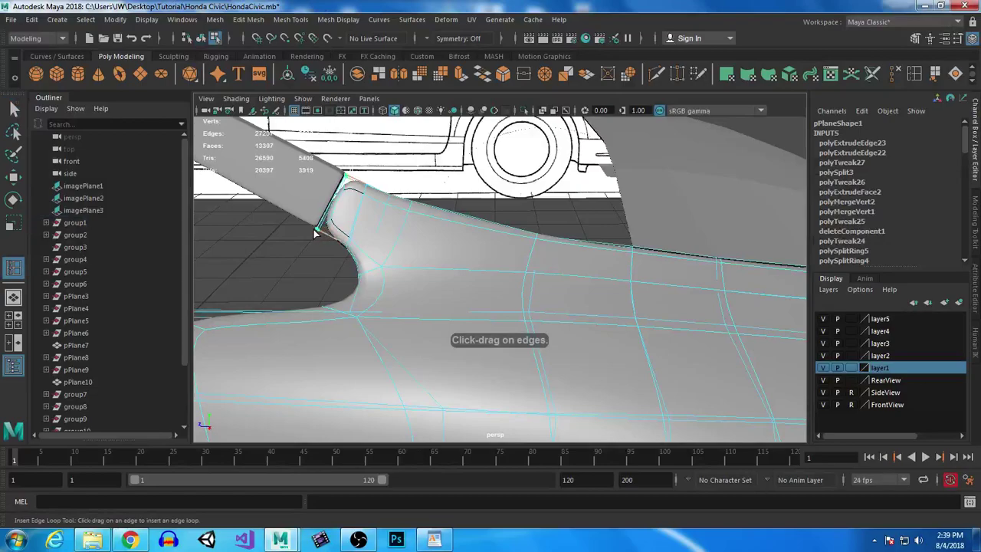
alt+drag(302, 291, 348, 272)
click(12, 107)
right_drag(635, 219, 591, 208)
click(465, 295)
Step: Select the front fender and try to insert an edge loop at its lower end beside the rocker panel
alt+drag(466, 294, 534, 289)
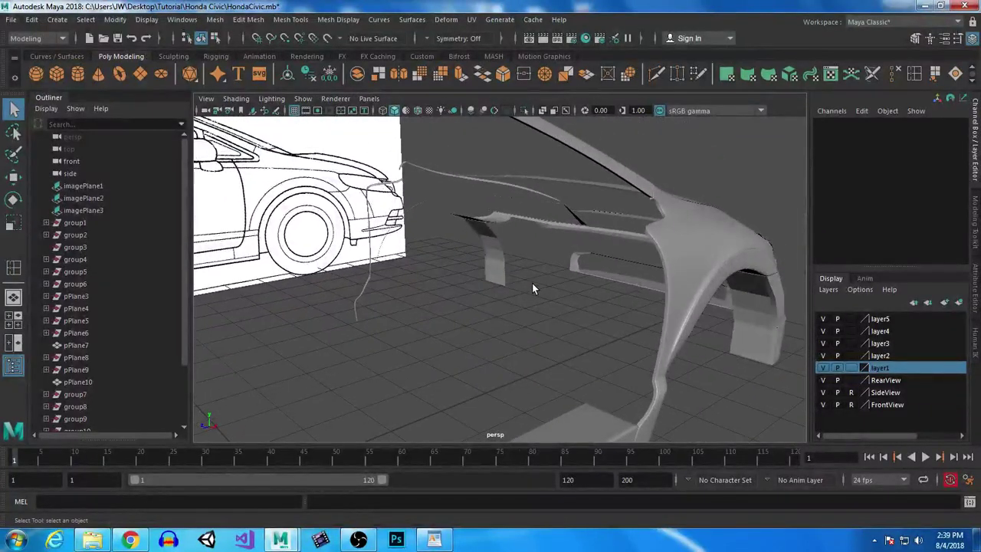
alt+drag(558, 328, 553, 359)
alt+right_drag(494, 352, 477, 281)
alt+drag(477, 281, 576, 281)
click(577, 283)
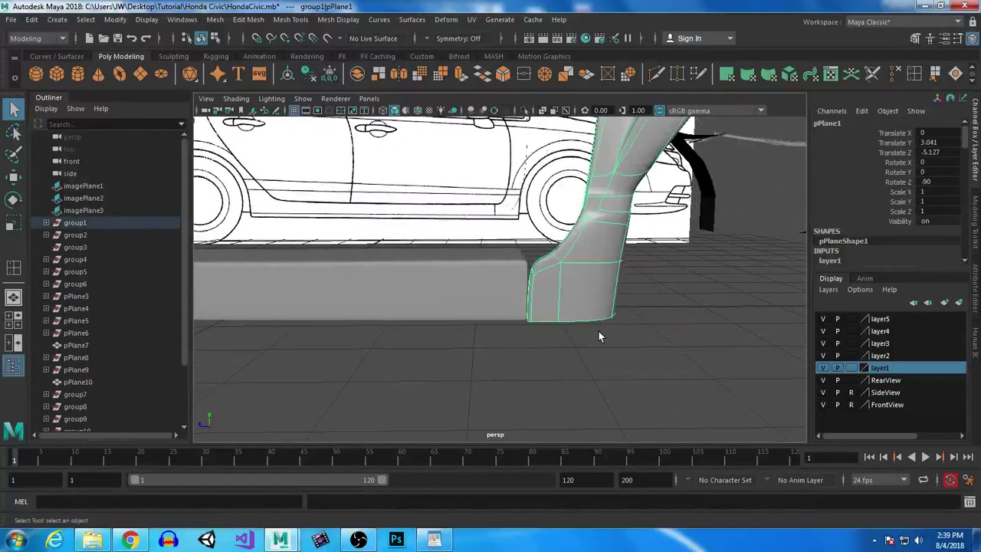
alt+drag(599, 331, 548, 278)
alt+right_drag(548, 279, 576, 389)
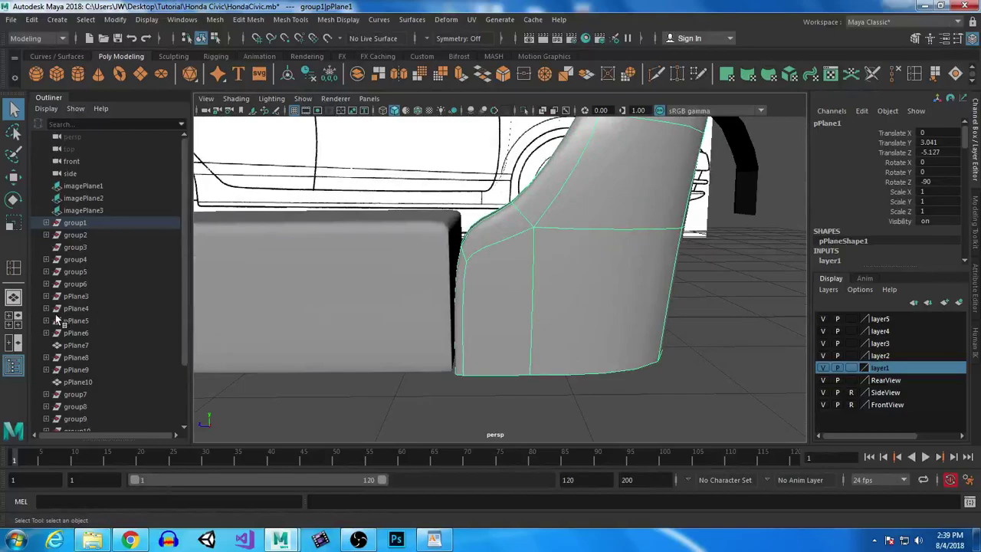
click(13, 267)
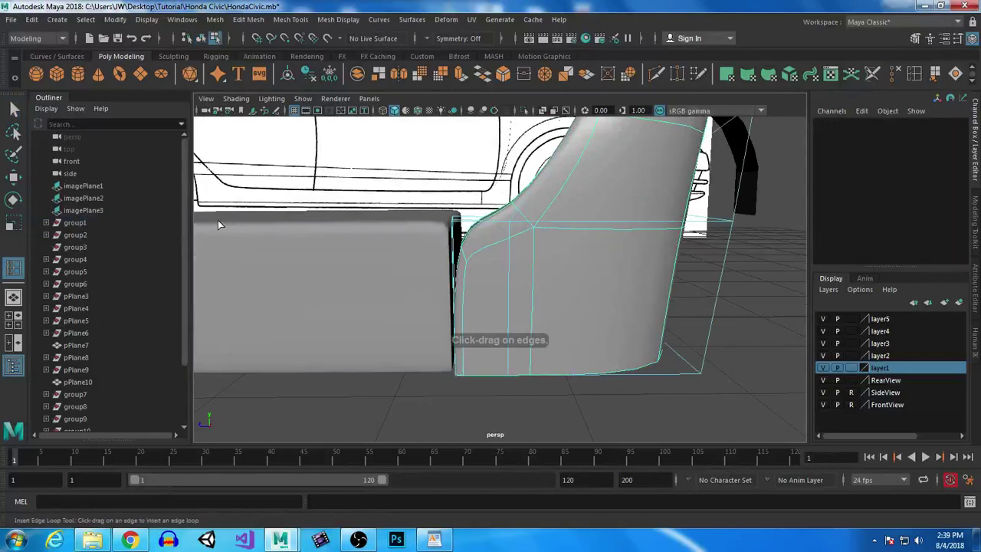
click(463, 223)
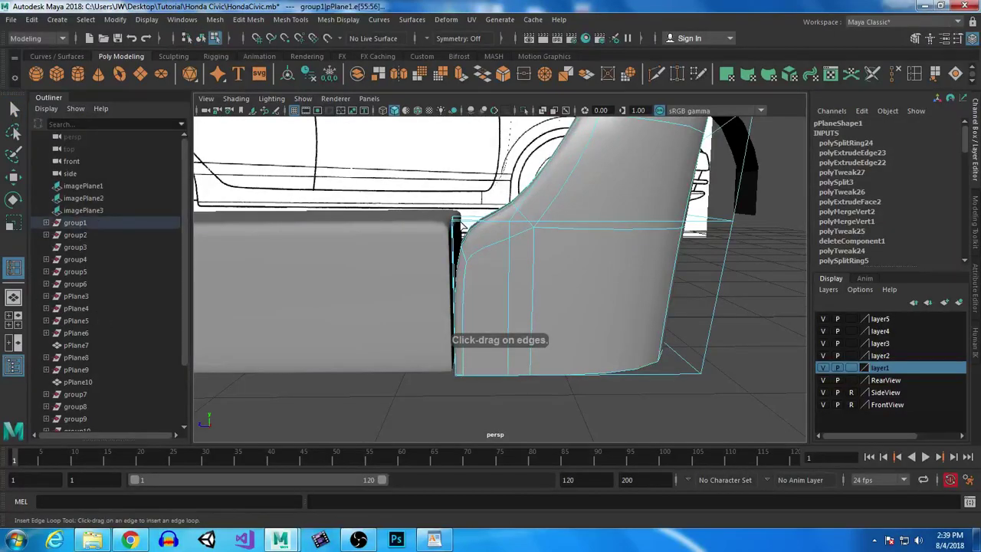
click(460, 378)
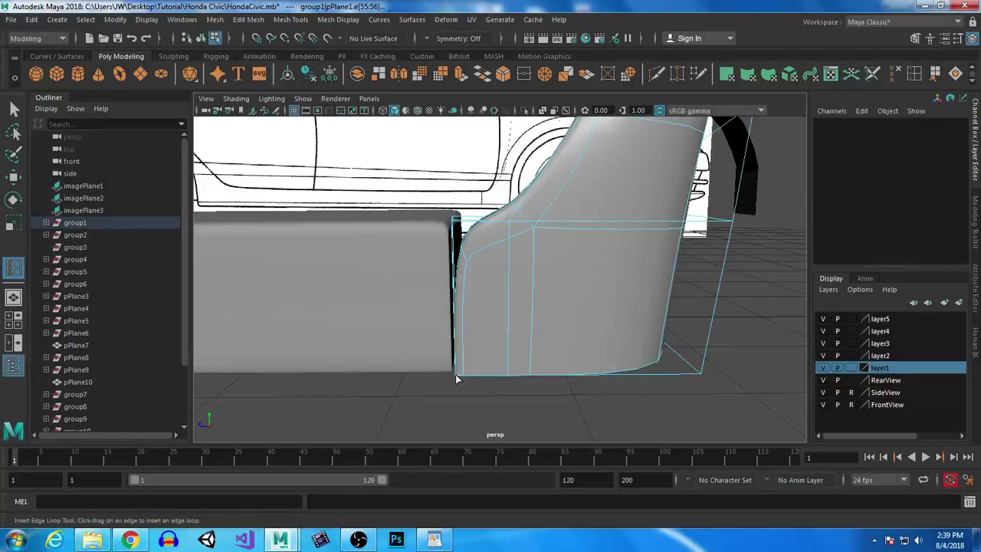
Step: Insert an edge loop on the unsmoothed fender beside its vertical edge at the rocker panel, and restore its smooth preview
key(1)
click(468, 228)
drag(463, 227, 455, 226)
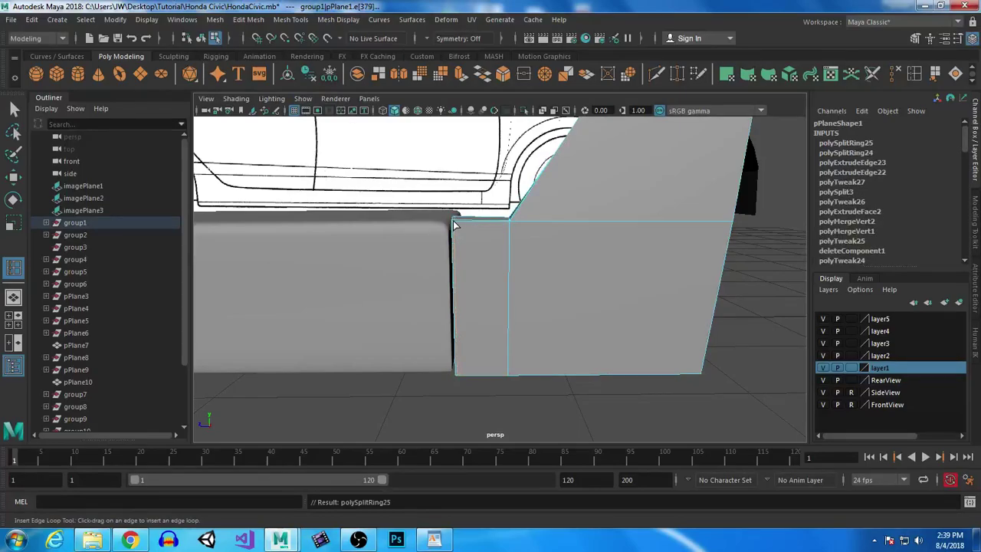
key(3)
alt+drag(494, 319, 475, 307)
click(13, 109)
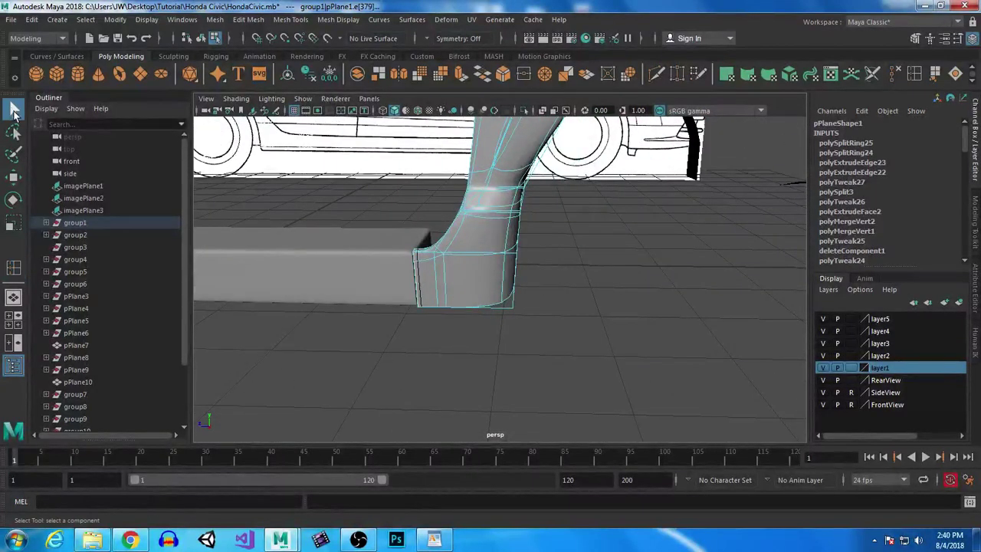
Step: Examine the smoothed fender, rocker panel and quarter panel from the side and both ends of the car
click(410, 373)
alt+middle_drag(419, 346, 615, 316)
alt+drag(616, 316, 694, 314)
scroll(696, 312, down, 5)
alt+drag(597, 259, 485, 279)
alt+middle_drag(280, 267, 464, 292)
alt+drag(463, 298, 592, 222)
alt+drag(665, 315, 574, 336)
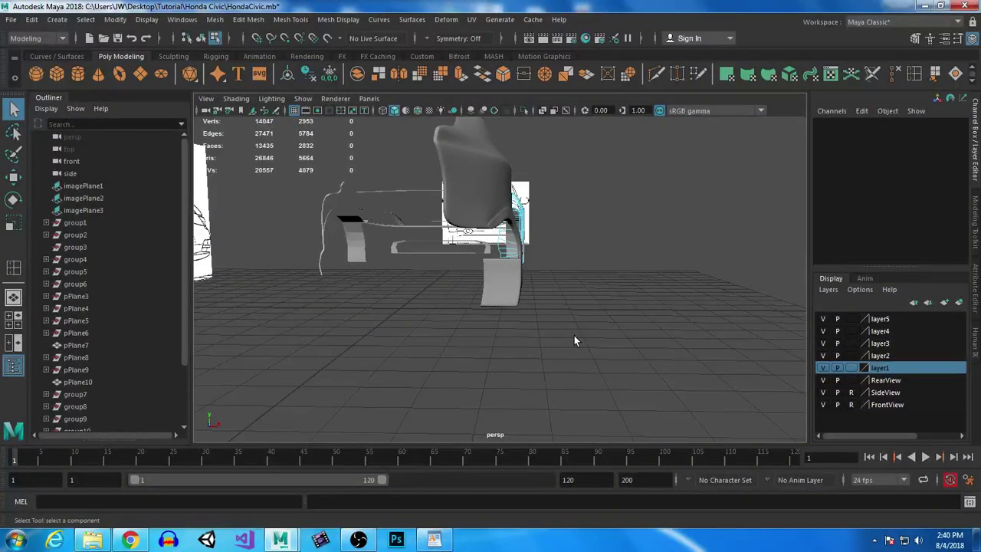
alt+drag(575, 335, 382, 260)
Step: Select the vertices along the quarter panel's lower edge and wheel arch and shift them together slightly sideways
click(384, 247)
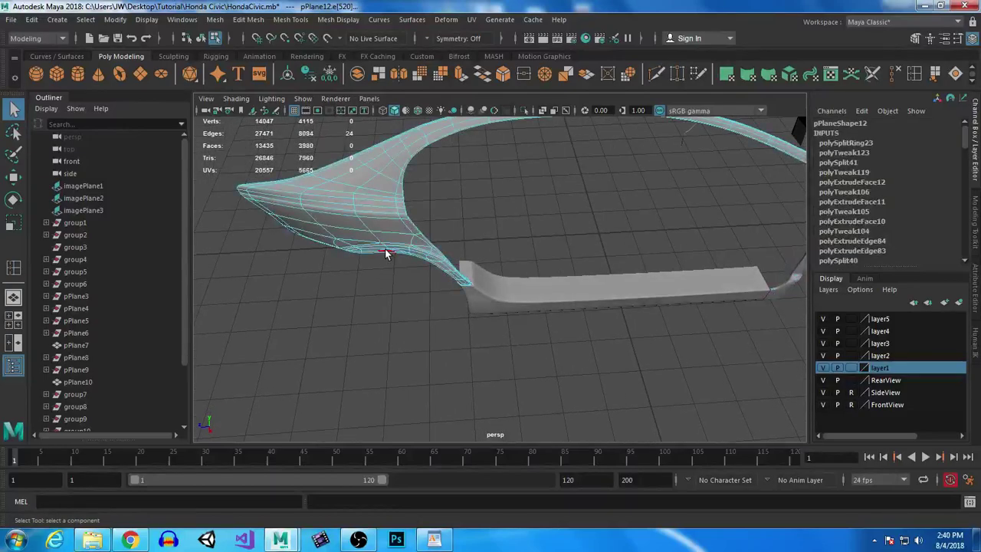
right_drag(386, 253, 340, 265)
alt+drag(355, 317, 453, 253)
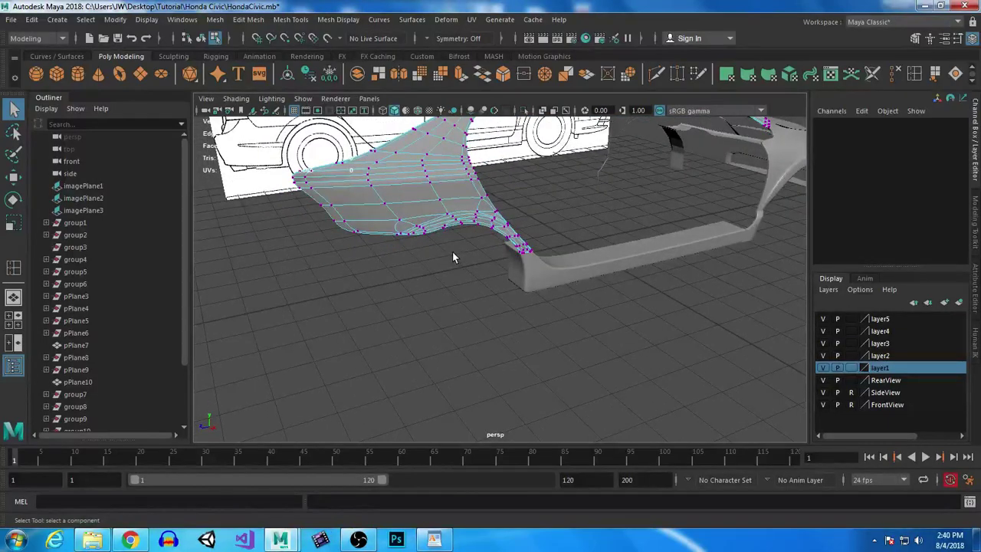
drag(384, 212, 433, 278)
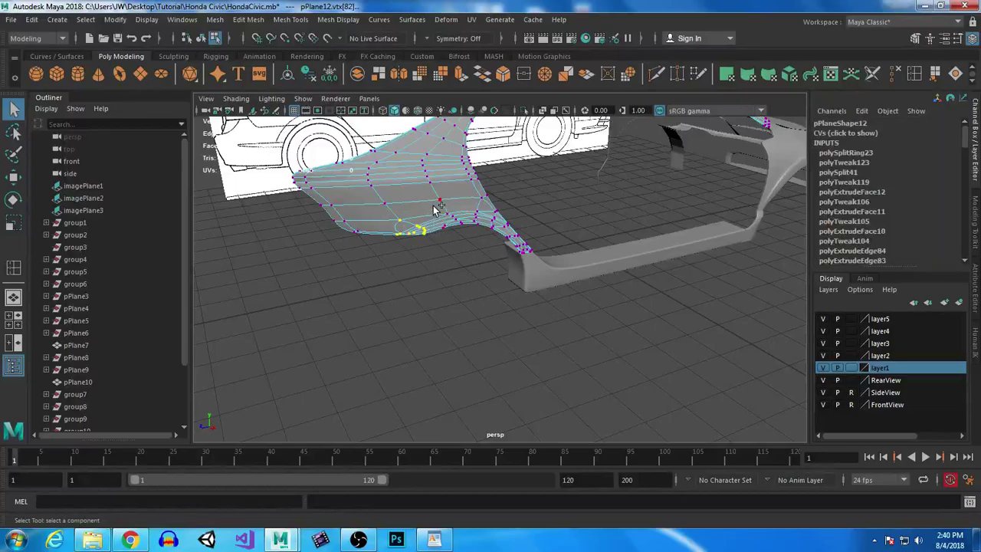
alt+drag(482, 246, 489, 275)
key(r)
key(w)
drag(468, 205, 562, 314)
drag(506, 212, 444, 338)
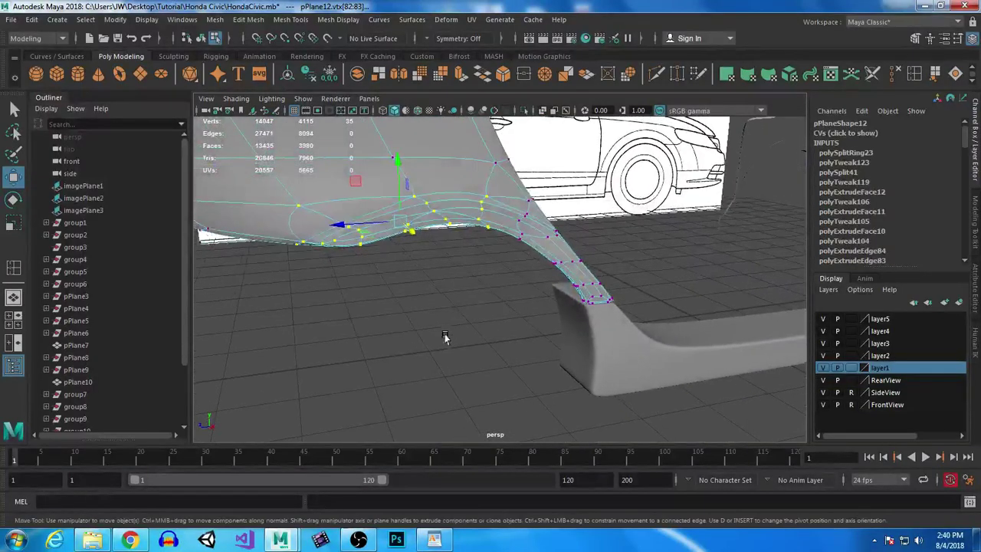
alt+drag(525, 268, 381, 276)
drag(463, 219, 460, 220)
Step: Return the quarter panel to object mode and examine how its wheel arch meets the rocker panel
alt+drag(463, 268, 755, 315)
alt+right_drag(651, 318, 557, 318)
alt+drag(556, 318, 383, 322)
right_drag(371, 166, 423, 146)
click(444, 331)
alt+drag(443, 331, 405, 376)
click(560, 280)
click(464, 398)
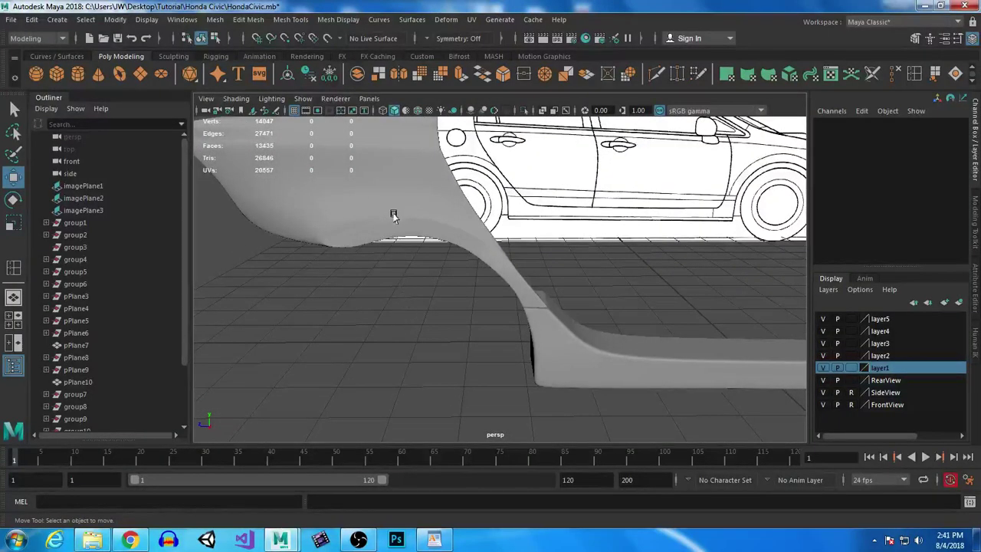
Step: Review the whole body from several angles and save the scene
alt+drag(437, 336, 591, 314)
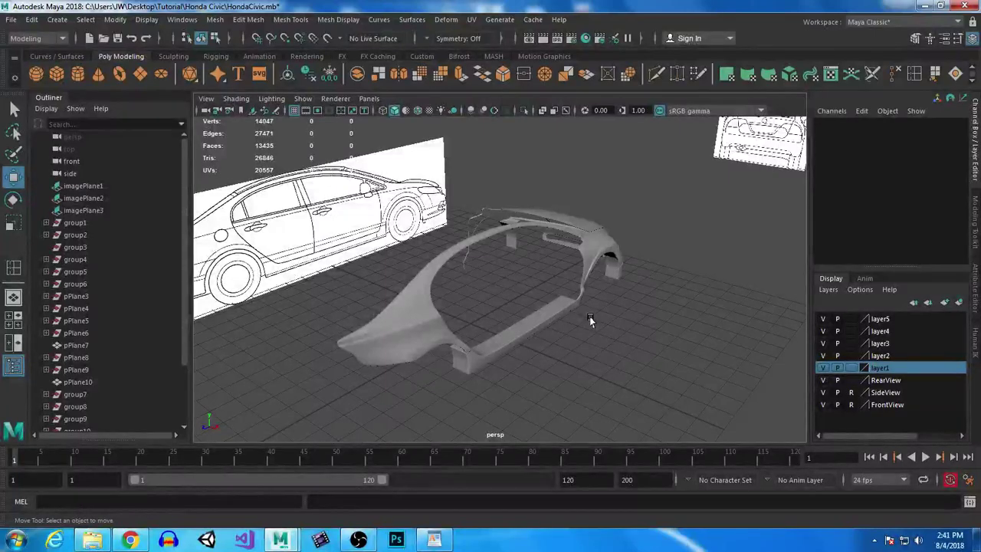
alt+drag(510, 296, 539, 273)
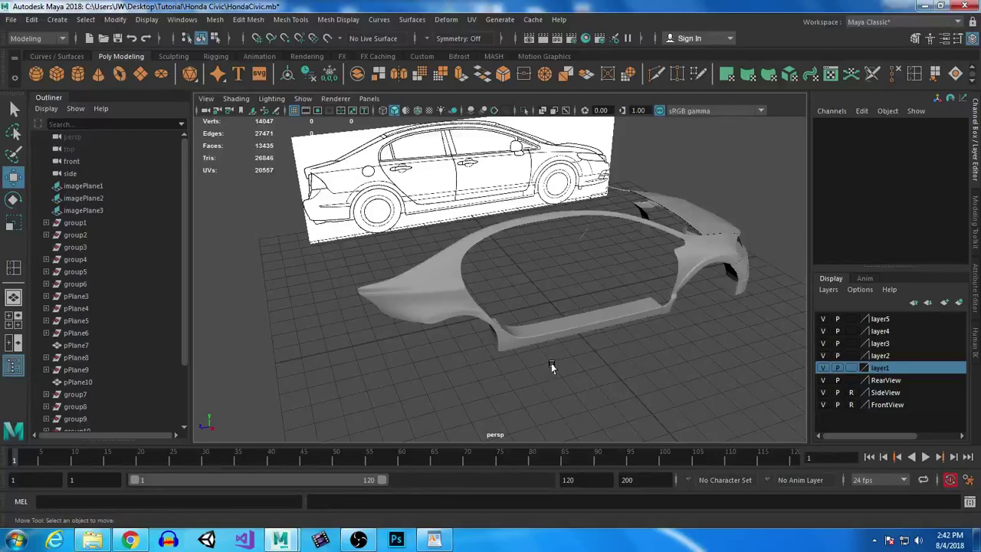
alt+drag(657, 366, 519, 351)
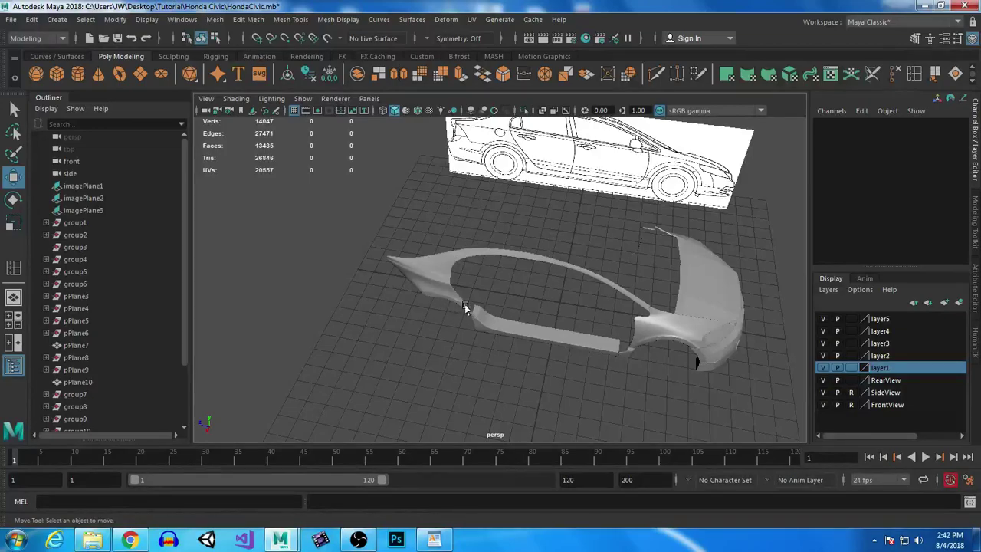
key(ctrl+s)
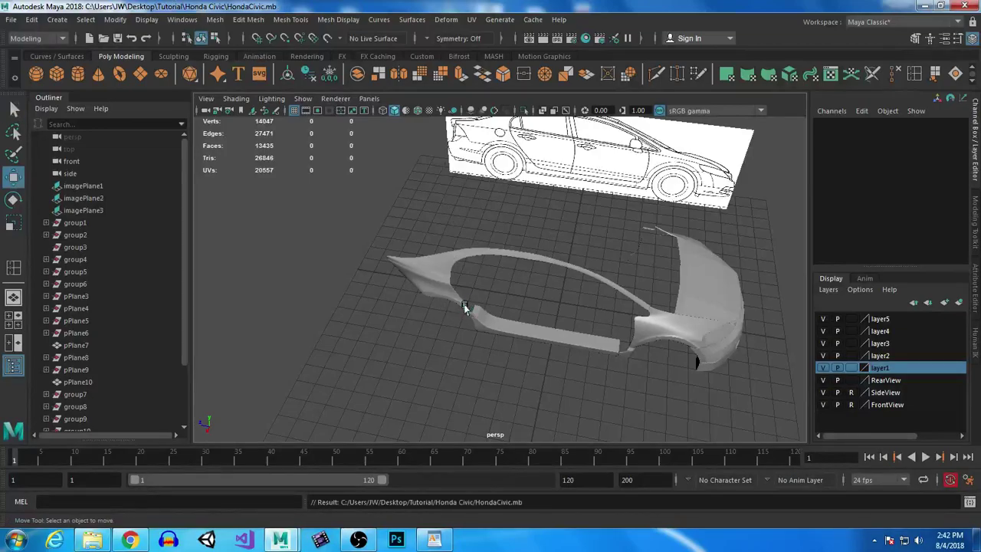